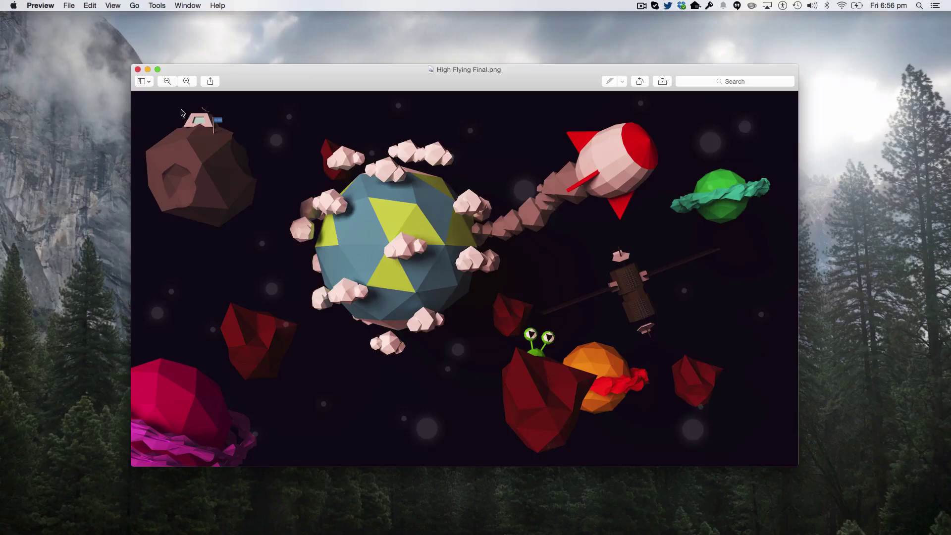
Review the High Flying Final.png and Low-Poly-Rocket.png reference images, then close both Preview windows.
{"action": "left_click_drag", "start_coordinate": [461, 124], "coordinate": [664, 209]}
{"action": "left_click", "coordinate": [138, 70]}
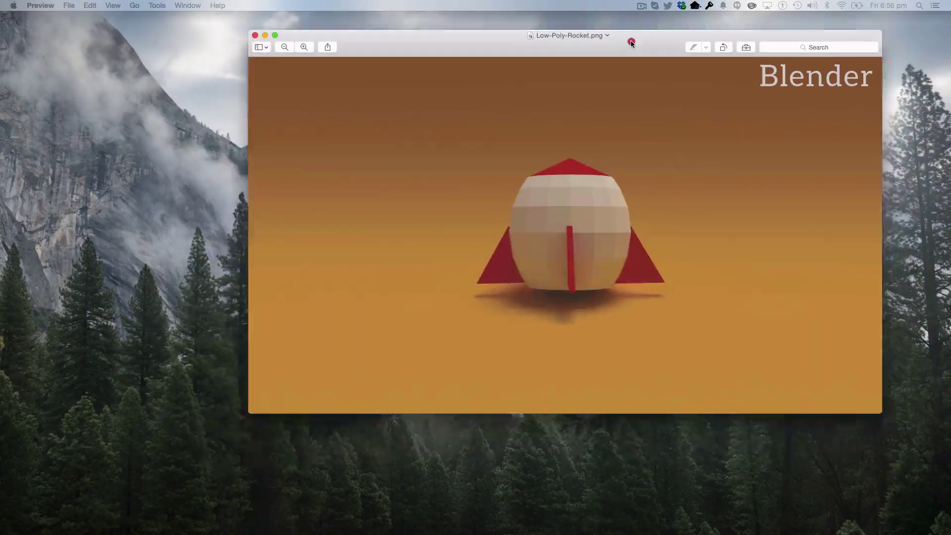
{"action": "left_click_drag", "start_coordinate": [631, 40], "coordinate": [550, 72]}
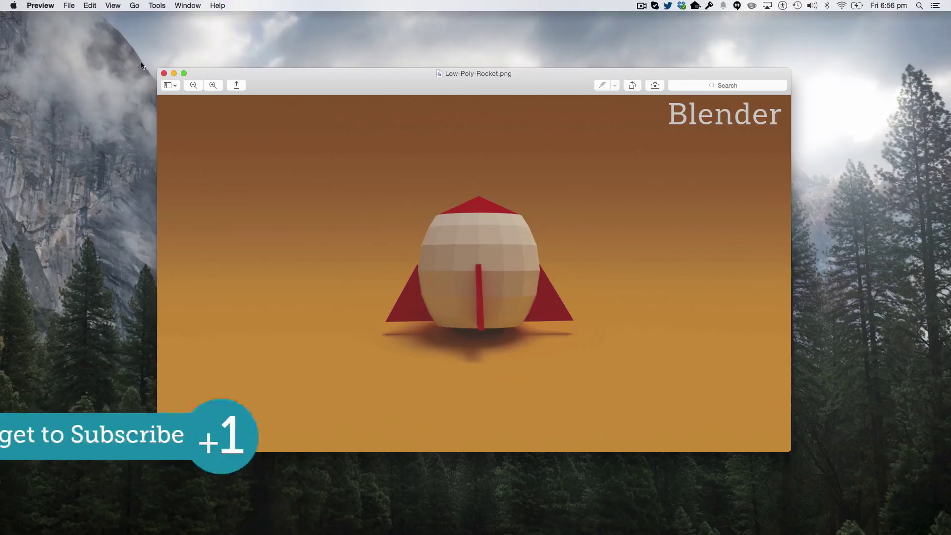
{"action": "left_click", "coordinate": [163, 73]}
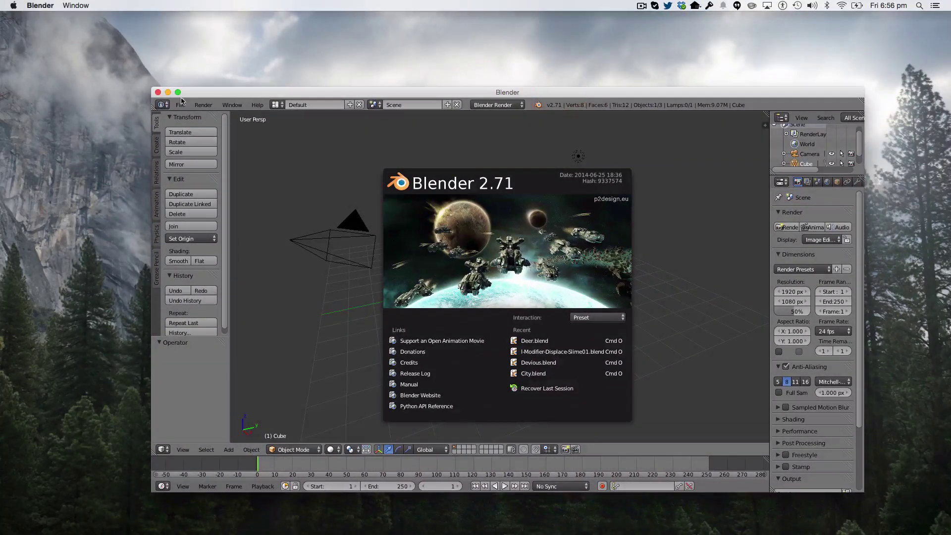
Enlarge the Blender window to fill the screen and dismiss the splash screen.
{"action": "left_click_drag", "start_coordinate": [153, 88], "coordinate": [2, 12]}
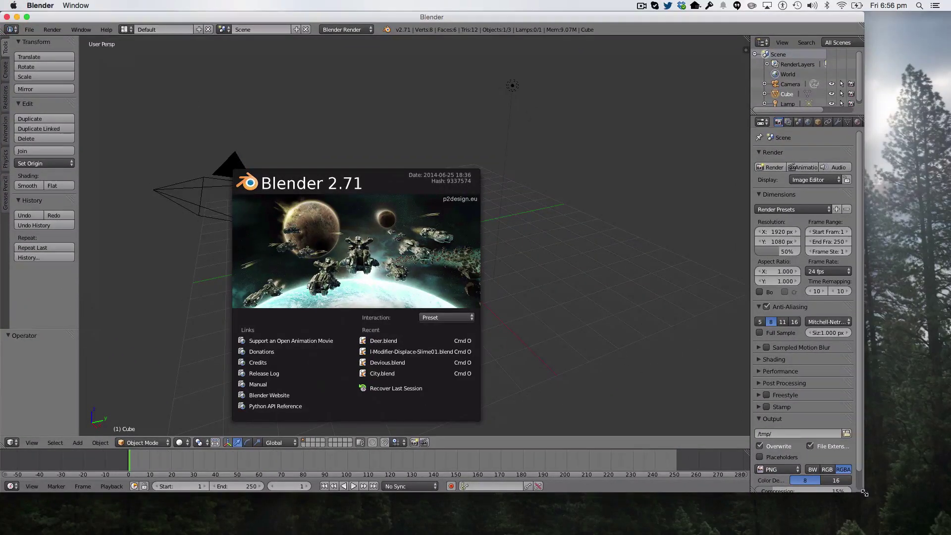
{"action": "left_click_drag", "start_coordinate": [863, 490], "coordinate": [949, 532]}
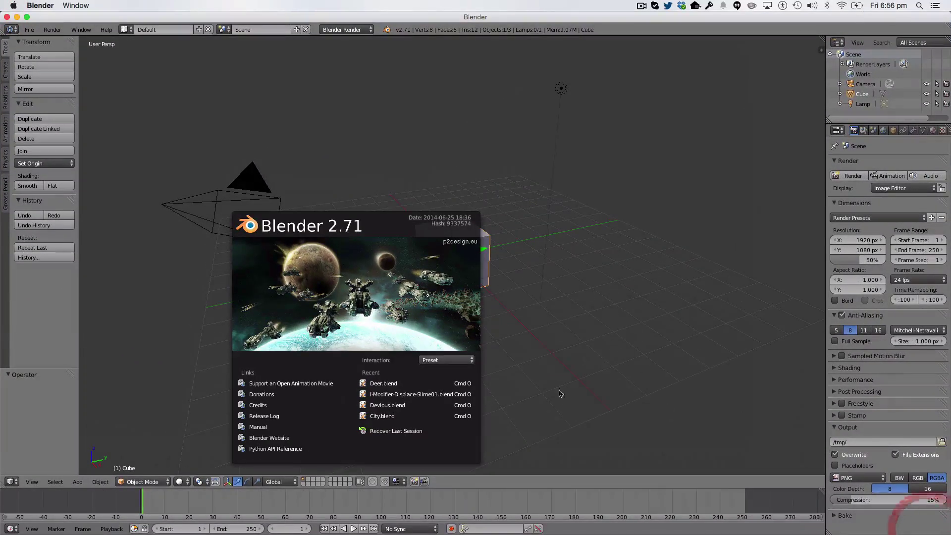
{"action": "left_click", "coordinate": [528, 325]}
{"action": "middle_click_drag", "start_coordinate": [520, 323], "coordinate": [498, 307]}
Delete the default cube and switch to the front view.
{"action": "key", "text": "x"}
{"action": "left_click", "coordinate": [460, 291]}
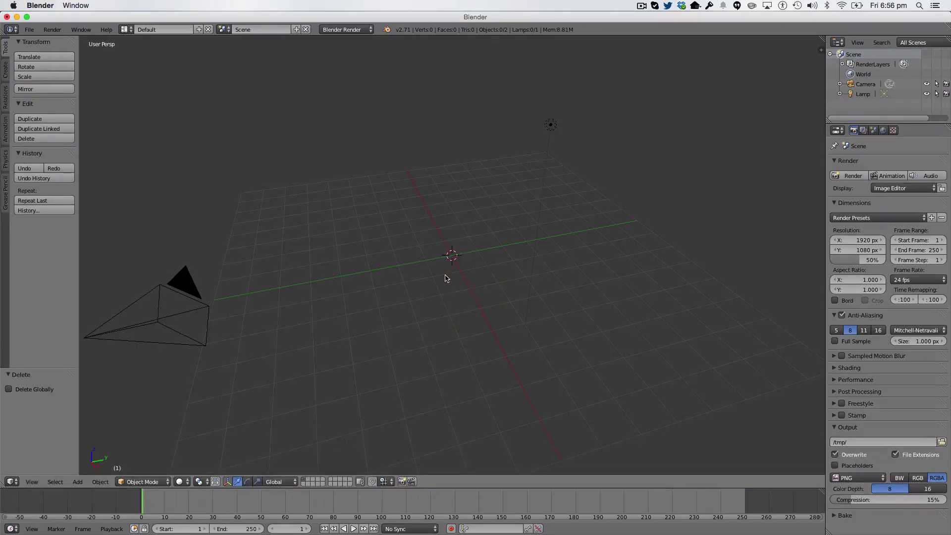
{"action": "key", "text": "KP_1"}
{"action": "key", "text": "shift"}
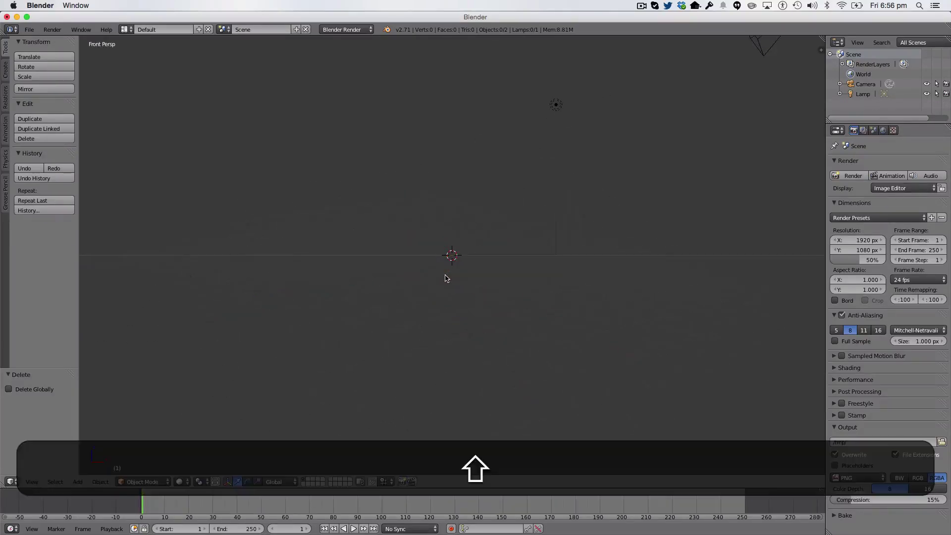
Add a cylinder with 16 vertices and Triangle Fan cap fill.
{"action": "key", "text": "shift+a"}
{"action": "mouse_move", "coordinate": [448, 278]}
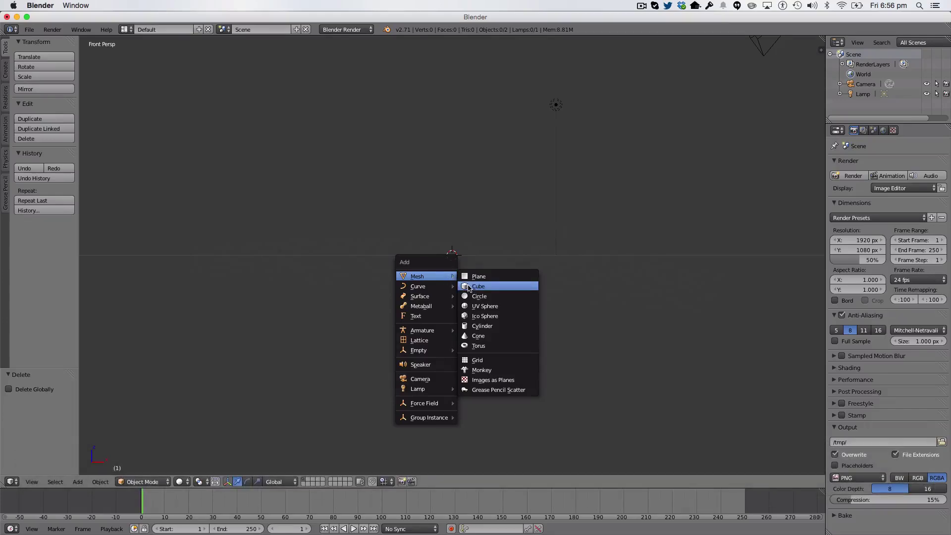
{"action": "left_click", "coordinate": [480, 327]}
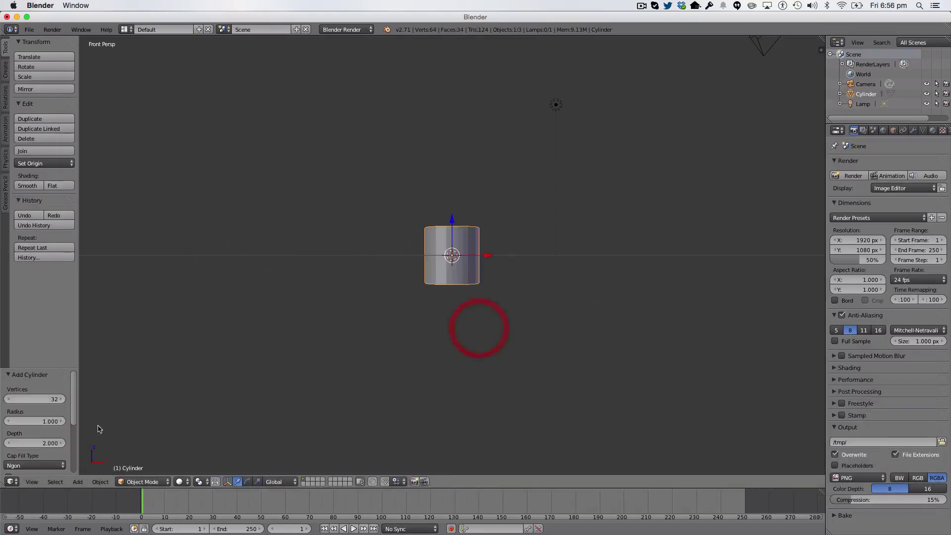
{"action": "left_click", "coordinate": [32, 398]}
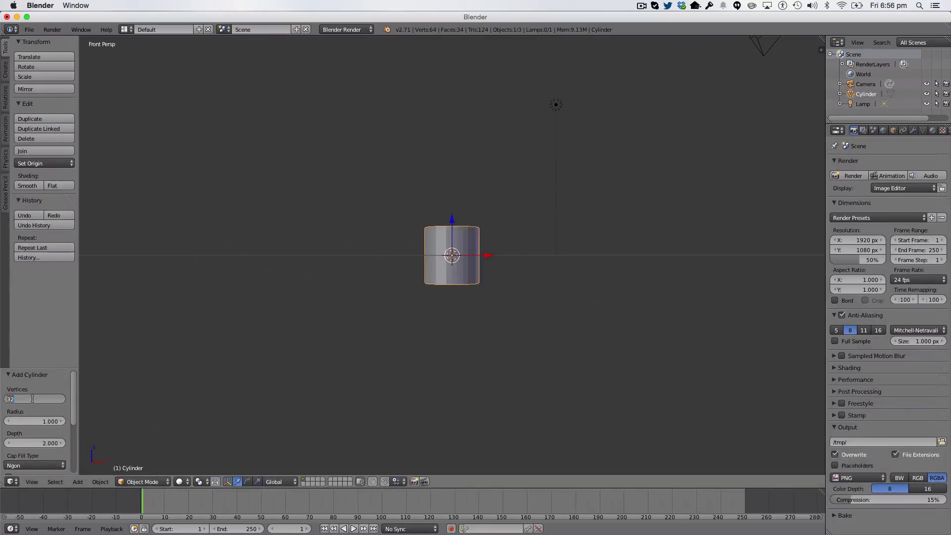
{"action": "type", "text": "16"}
{"action": "key", "text": "Return"}
{"action": "scroll", "coordinate": [31, 401], "scroll_direction": "down", "scroll_amount": 3}
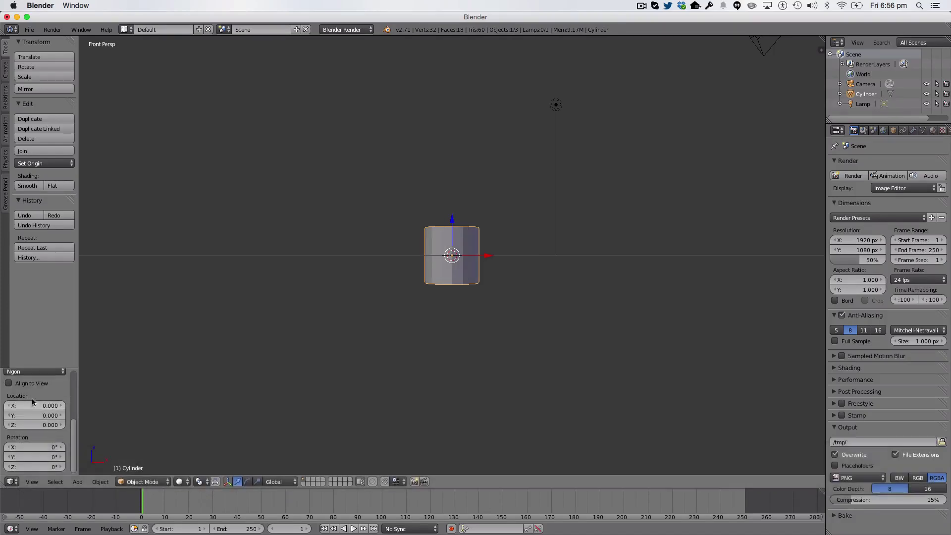
{"action": "left_click", "coordinate": [39, 432]}
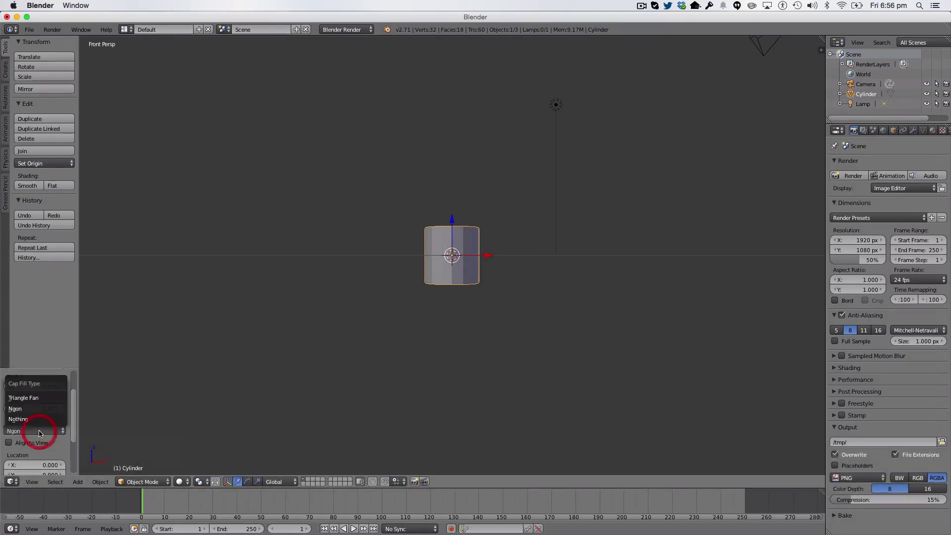
{"action": "left_click", "coordinate": [41, 398]}
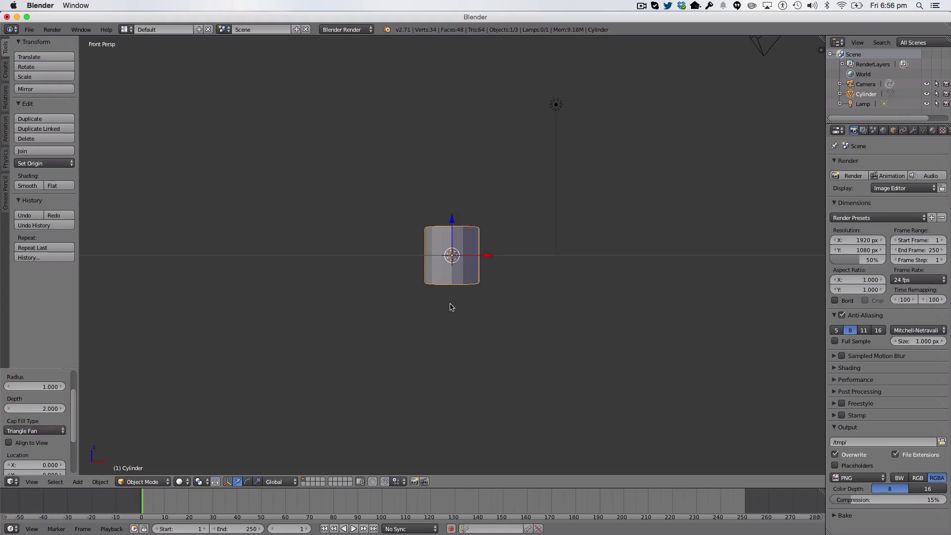
In orthographic view, stretch the cylinder along Z to about 2.428.
{"action": "key", "text": "5"}
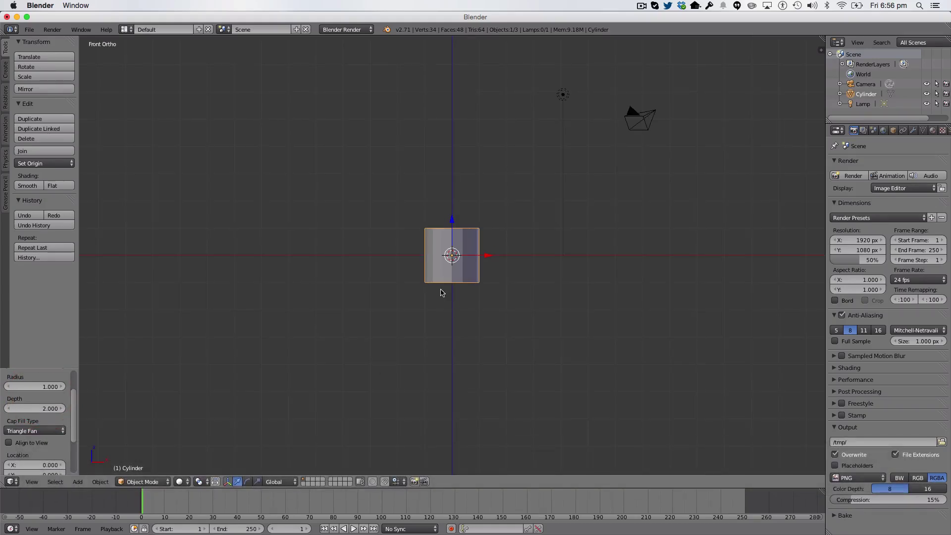
{"action": "key", "text": "s"}
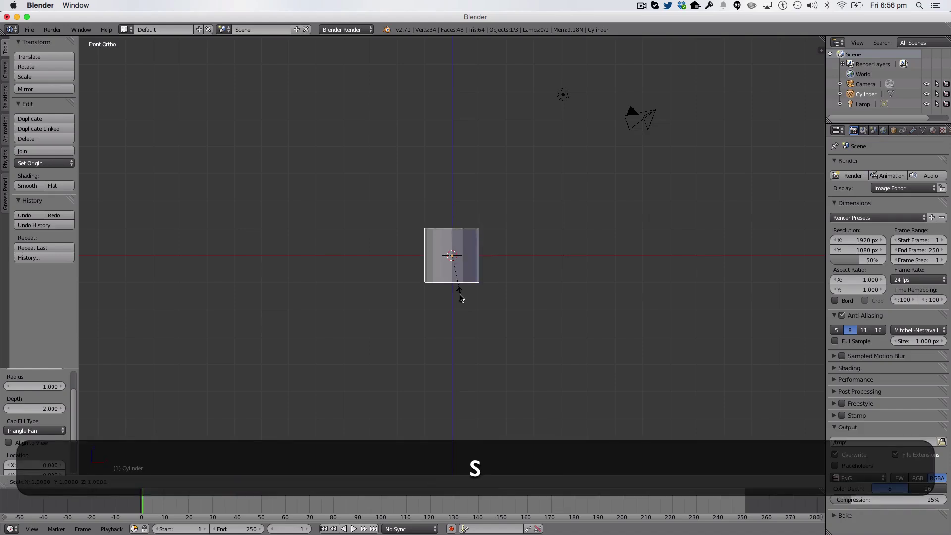
{"action": "key", "text": "z"}
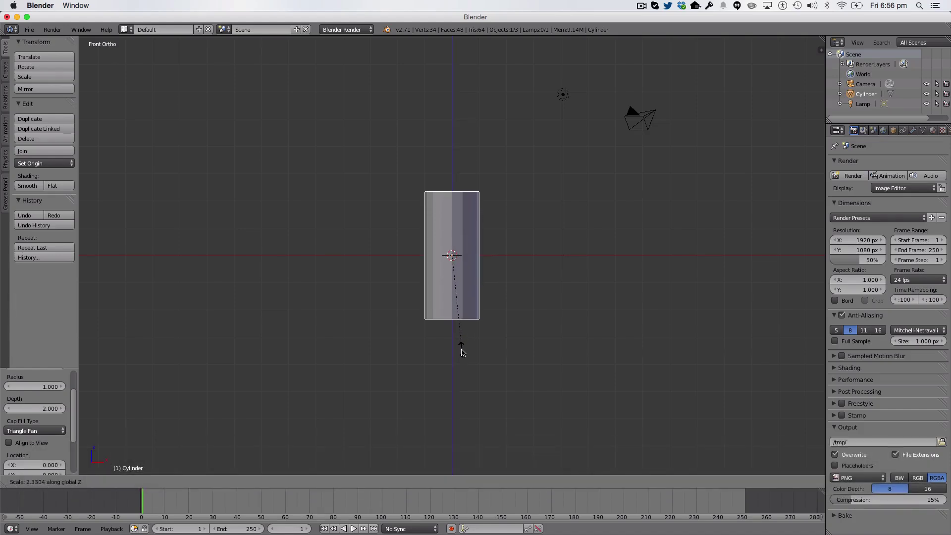
{"action": "left_click", "coordinate": [463, 352]}
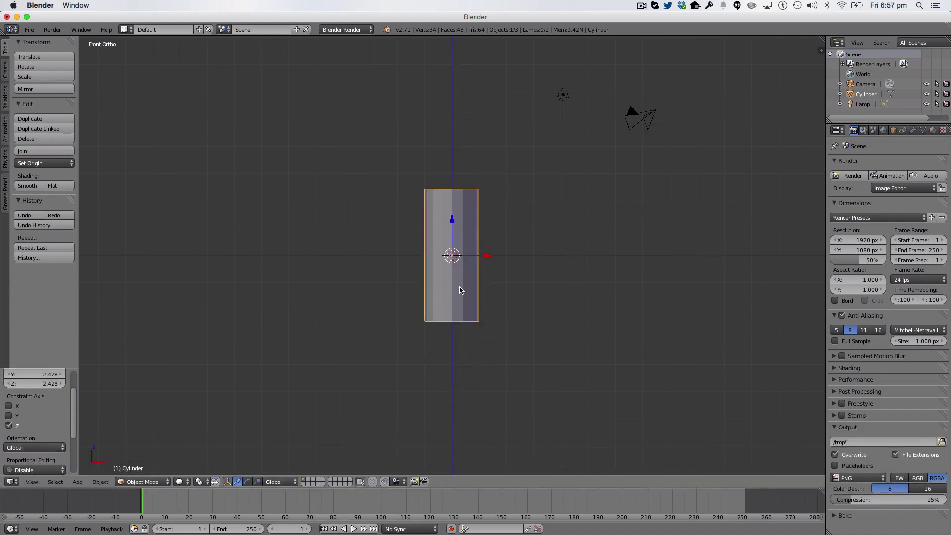
In Edit Mode with wireframe display, add 5 evenly spaced horizontal edge loops to the cylinder.
{"action": "key", "text": "Tab"}
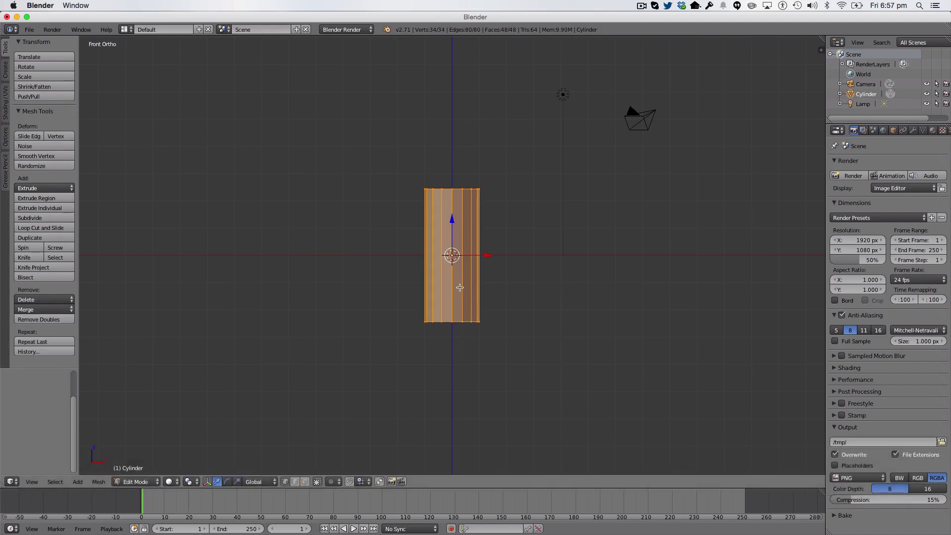
{"action": "key", "text": "z"}
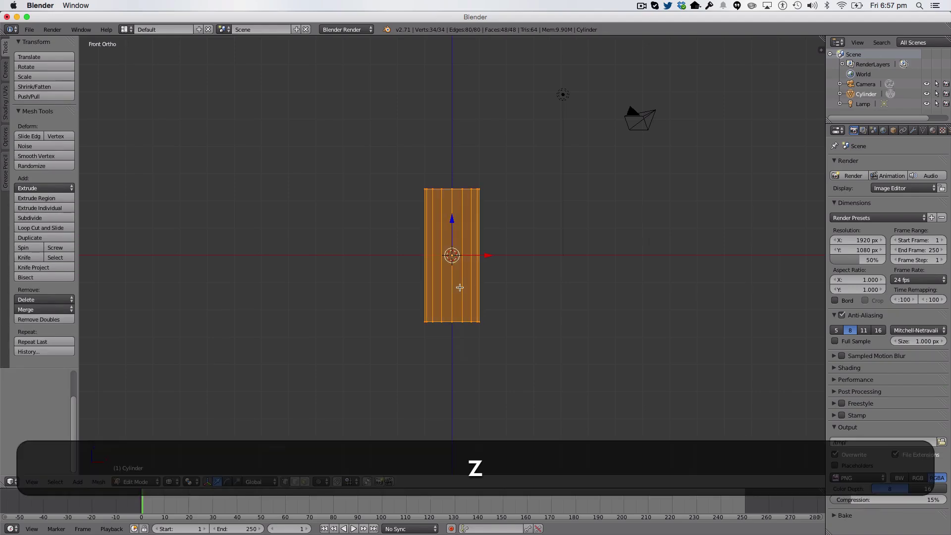
{"action": "key", "text": "a"}
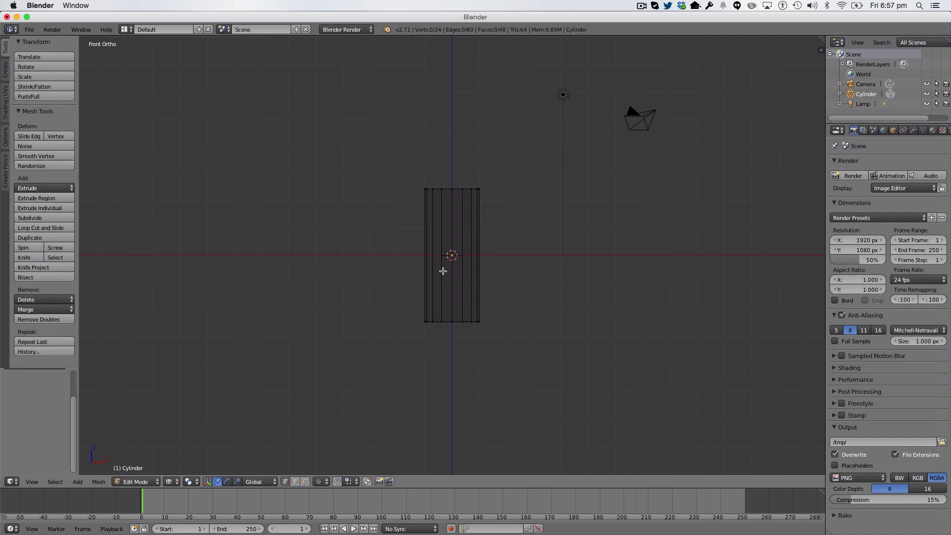
{"action": "key", "text": "ctrl+r"}
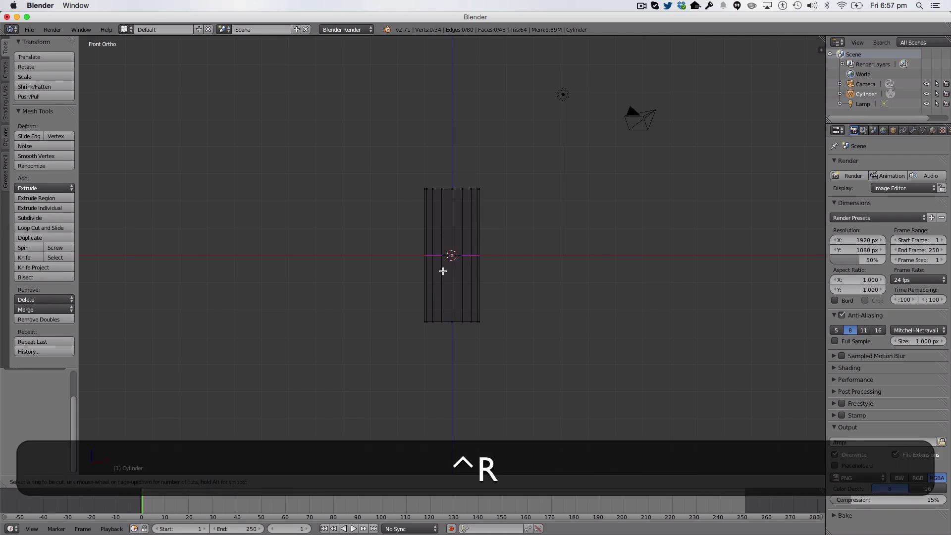
{"action": "key", "text": "5"}
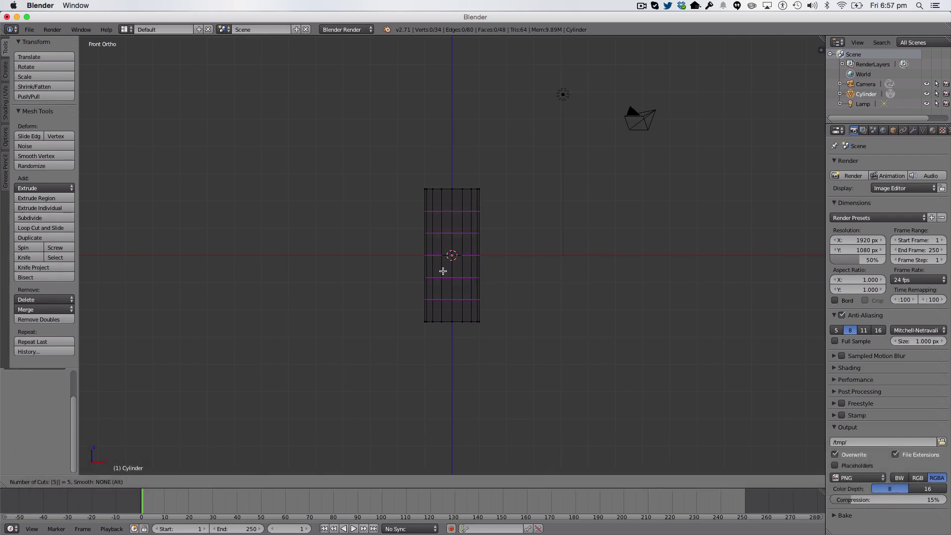
{"action": "left_click", "coordinate": [443, 271]}
{"action": "right_click", "coordinate": [443, 271]}
{"action": "key", "text": "a"}
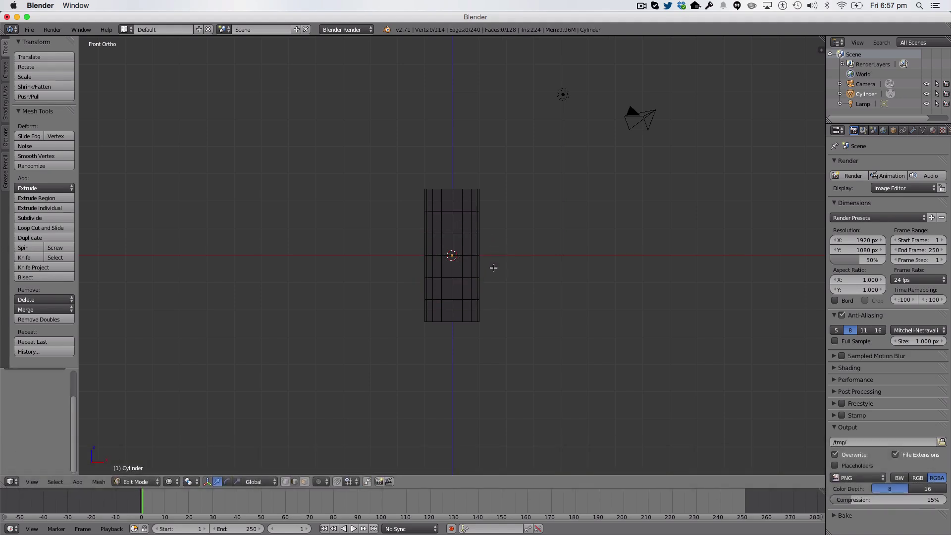
Turn on proportional editing and check its enable and falloff options.
{"action": "key", "text": "o"}
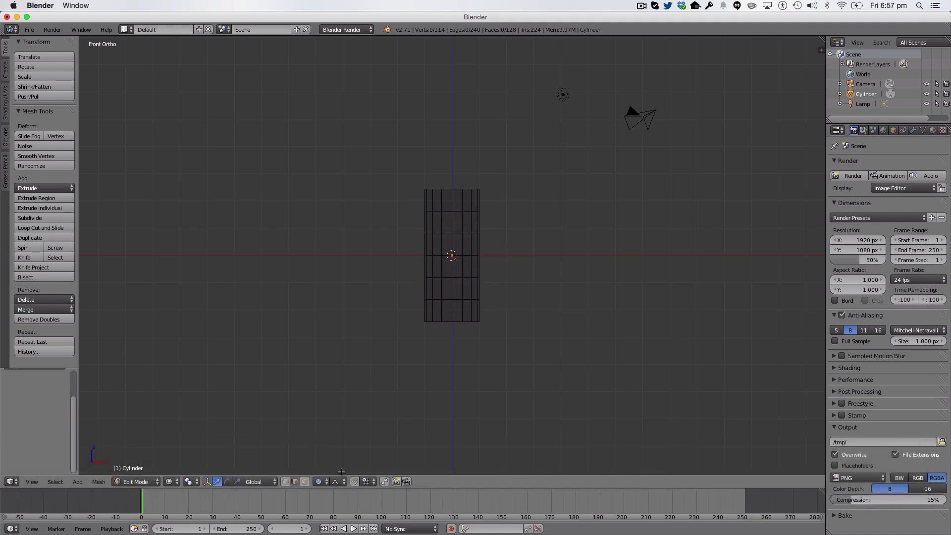
{"action": "left_click", "coordinate": [320, 482]}
{"action": "left_click", "coordinate": [333, 461]}
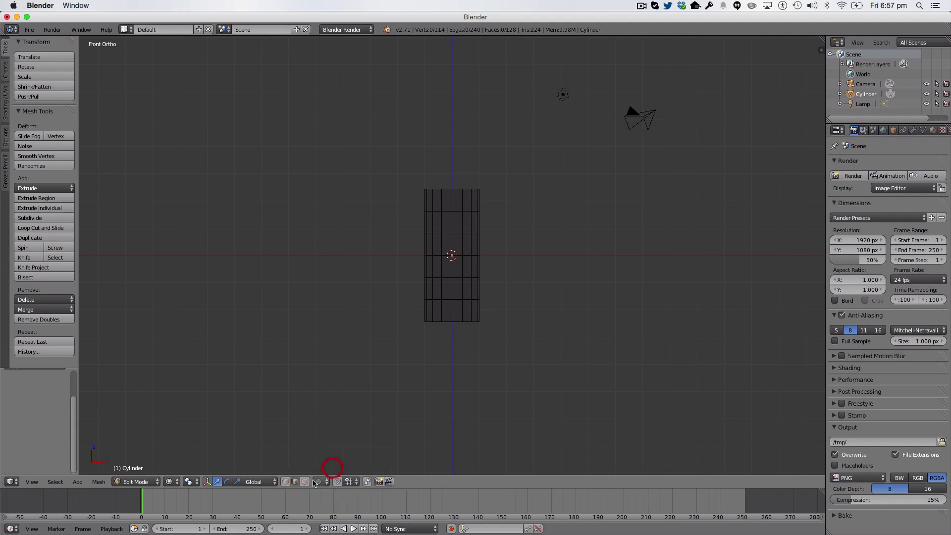
{"action": "left_click", "coordinate": [320, 482]}
{"action": "left_click", "coordinate": [333, 458]}
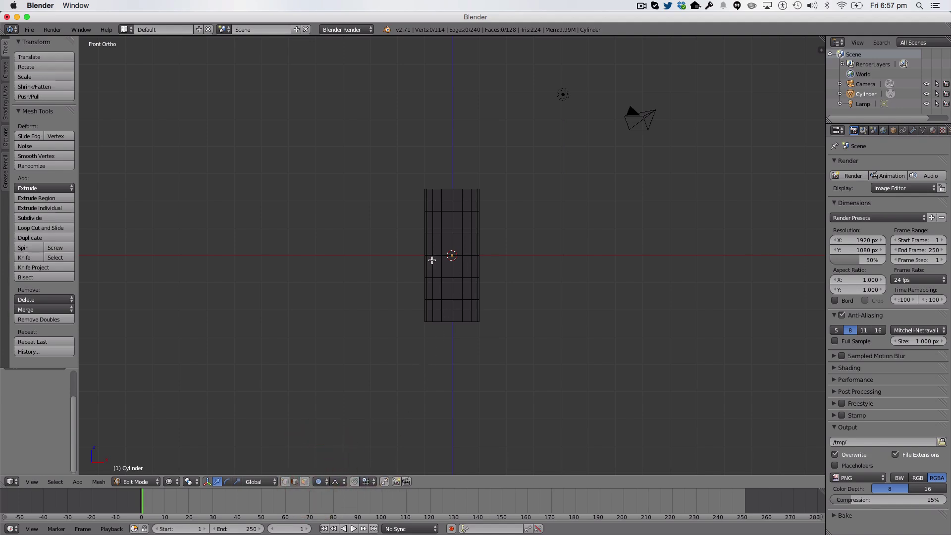
{"action": "left_click", "coordinate": [341, 481]}
{"action": "left_click", "coordinate": [343, 481]}
Box-select the cylinder's middle ring of vertices and trial-scale it.
{"action": "key", "text": "b"}
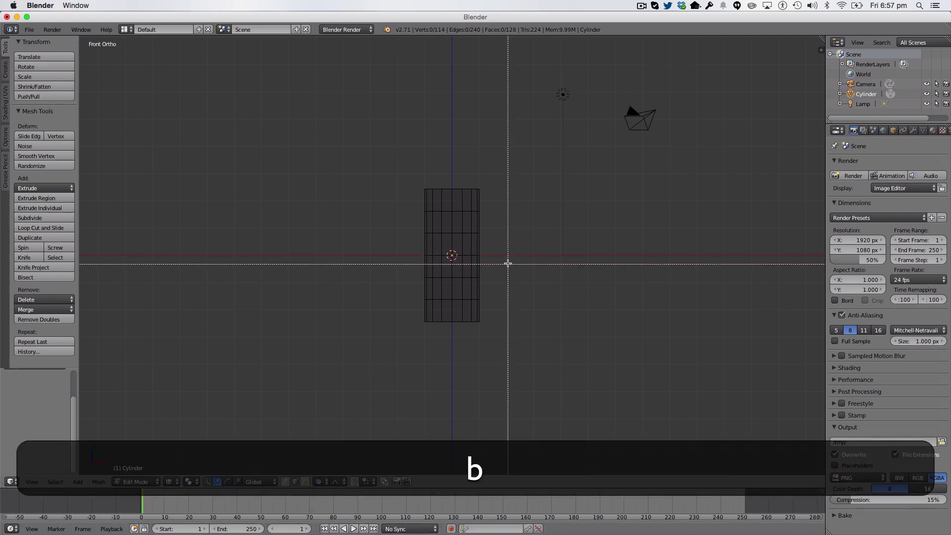
{"action": "left_click_drag", "start_coordinate": [508, 262], "coordinate": [353, 246]}
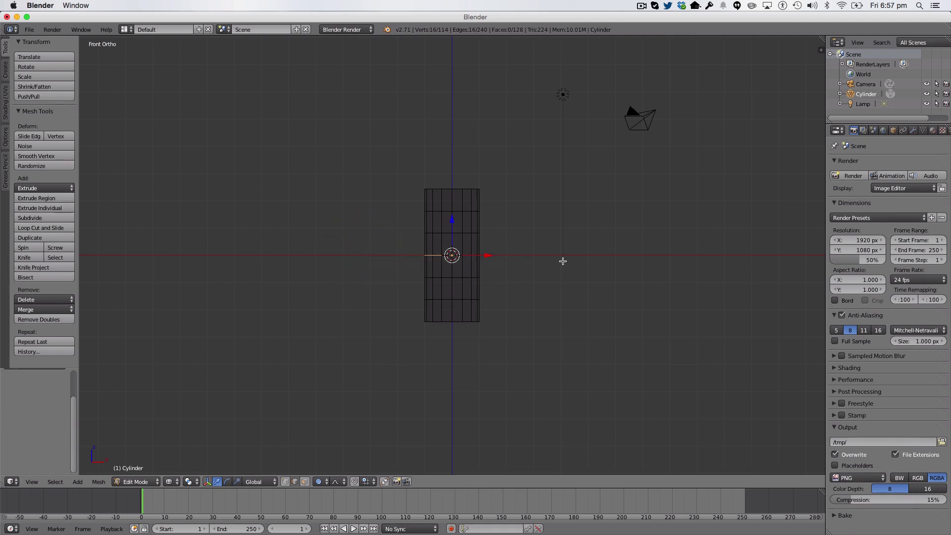
{"action": "key", "text": "s"}
{"action": "left_click", "coordinate": [579, 259]}
{"action": "key", "text": "alt+s"}
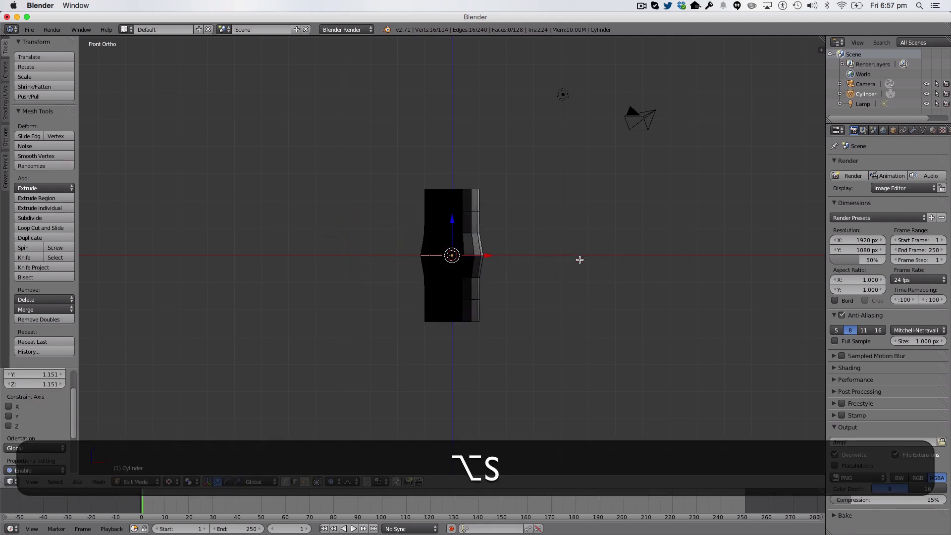
{"action": "left_click", "coordinate": [579, 260]}
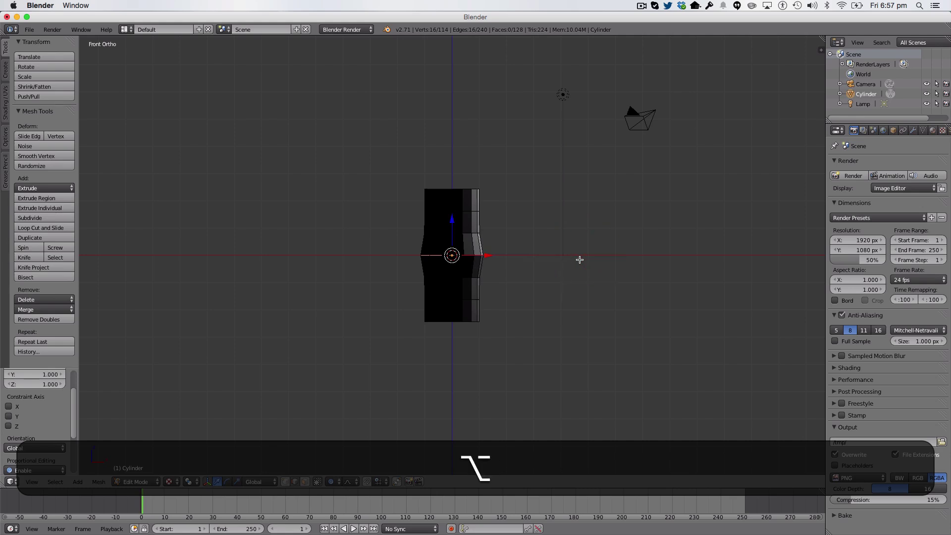
Switch to wireframe shading, undo the bulge, and rescale the middle ring by about 1.83 with widened proportional falloff.
{"action": "left_click", "coordinate": [169, 482]}
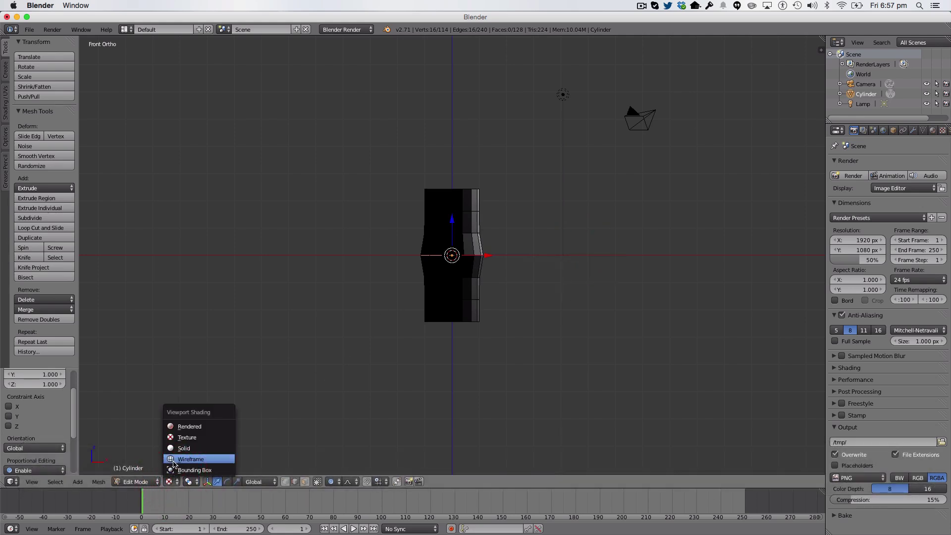
{"action": "left_click", "coordinate": [174, 460]}
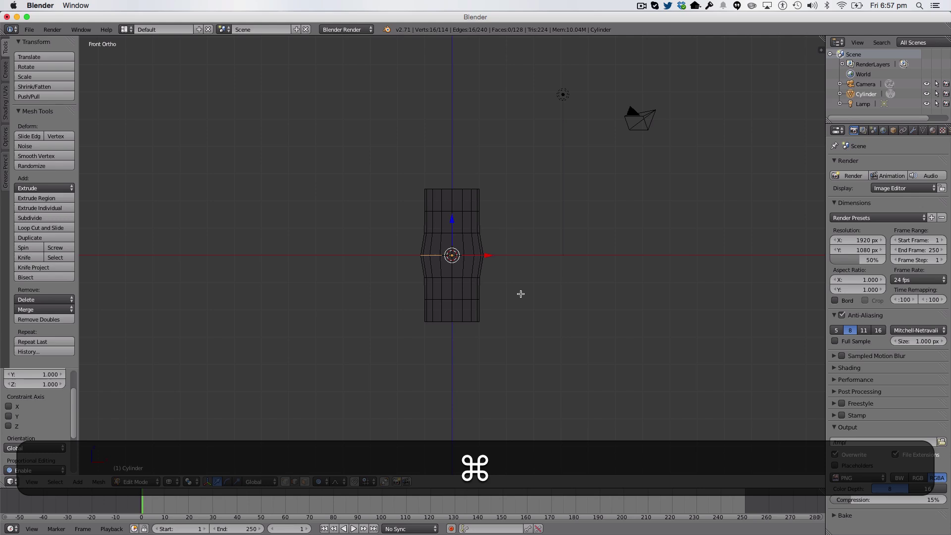
{"action": "key", "text": "super+z"}
{"action": "key", "text": "ctrl+z"}
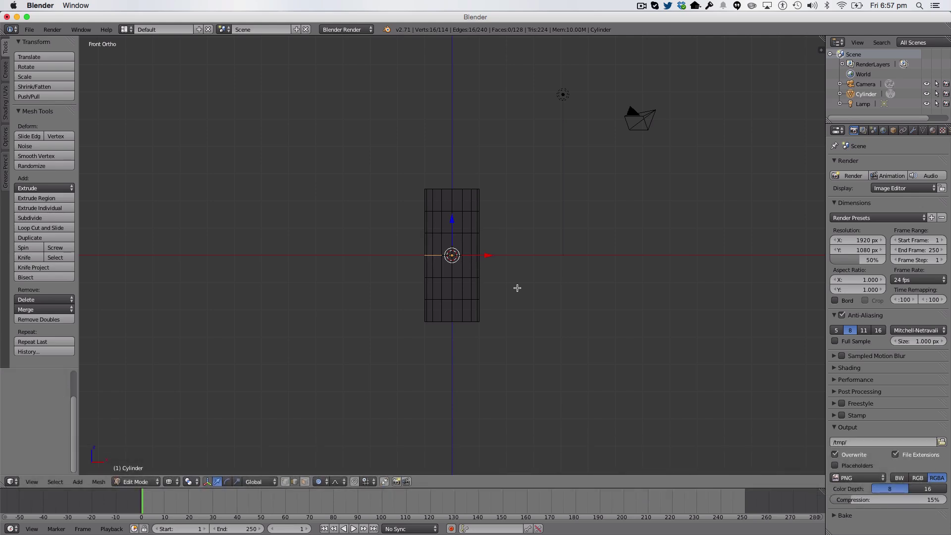
{"action": "key", "text": "s"}
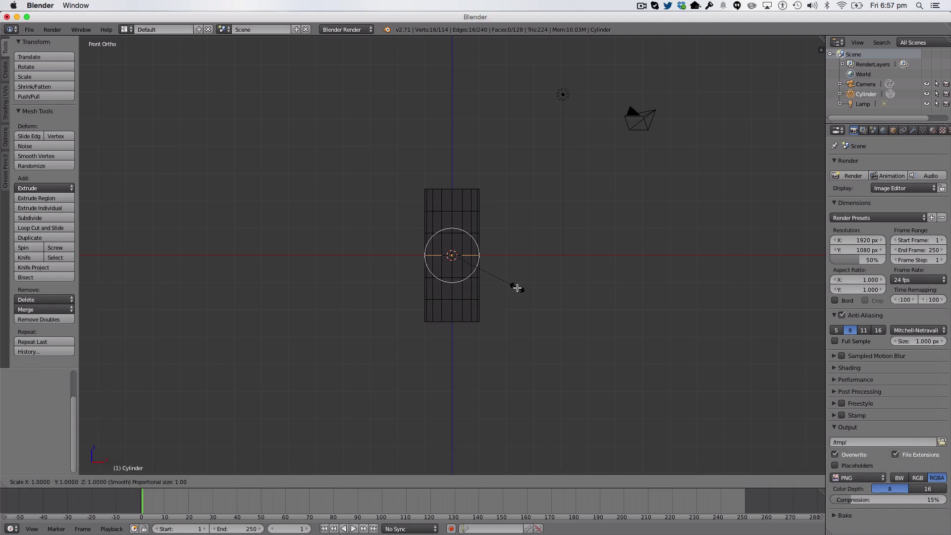
{"action": "scroll", "coordinate": [517, 288], "scroll_direction": "down", "scroll_amount": 13}
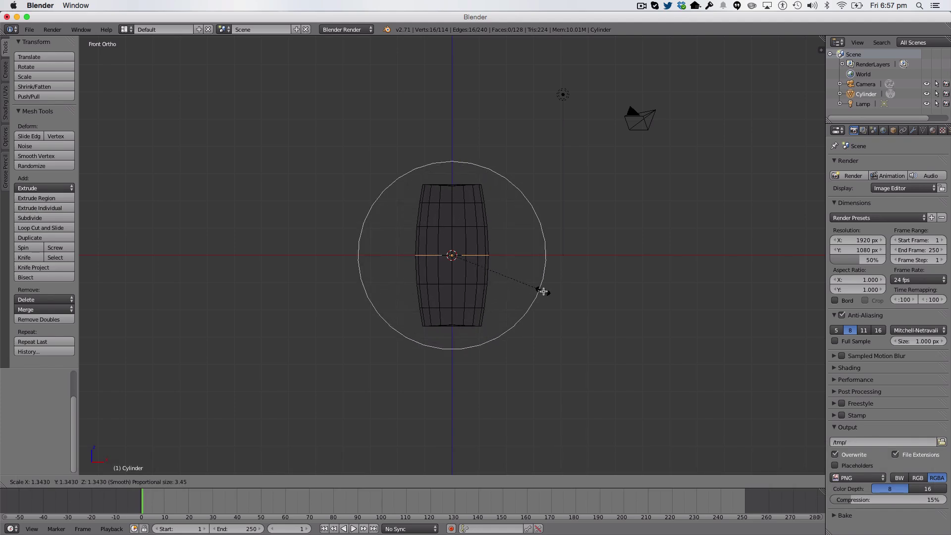
{"action": "left_click", "coordinate": [581, 288]}
In Object Mode, squash the barrel along Z and scale it down uniformly into a squatter body.
{"action": "key", "text": "a"}
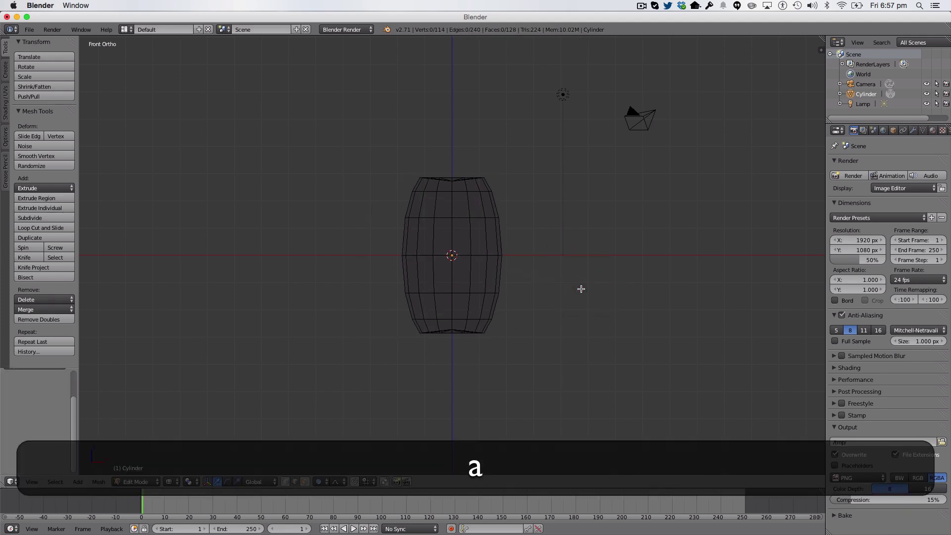
{"action": "key", "text": "Tab"}
{"action": "key", "text": "s"}
{"action": "key", "text": "z"}
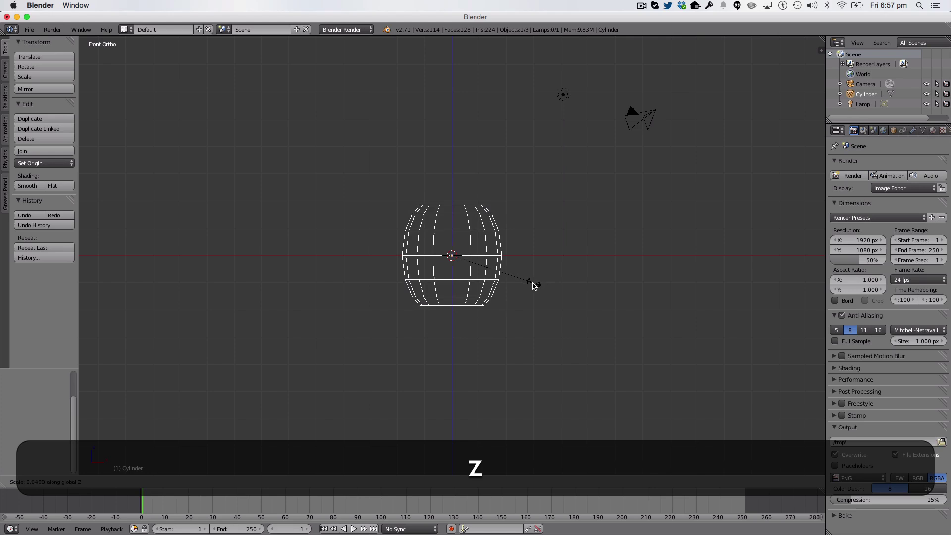
{"action": "left_click", "coordinate": [525, 275]}
{"action": "key", "text": "s"}
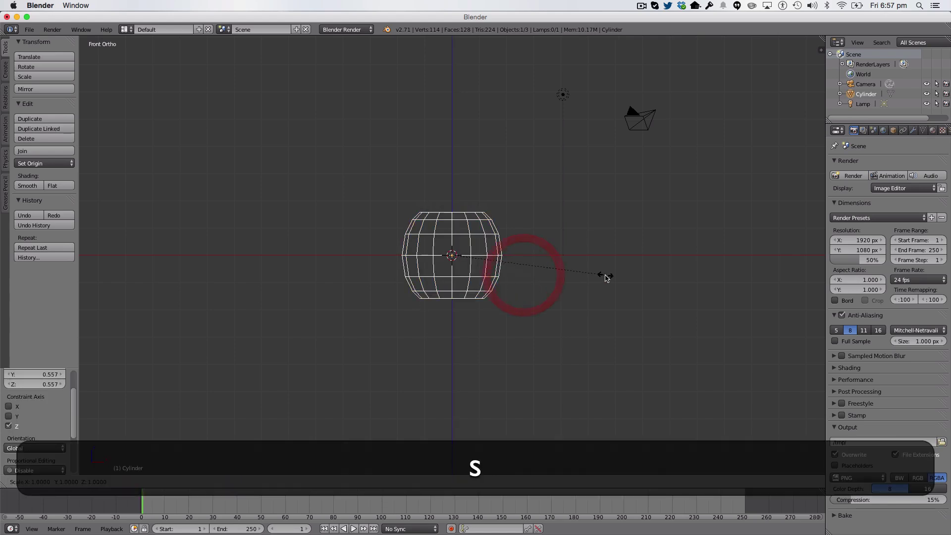
{"action": "left_click", "coordinate": [605, 276]}
{"action": "key", "text": "s"}
{"action": "left_click", "coordinate": [563, 267]}
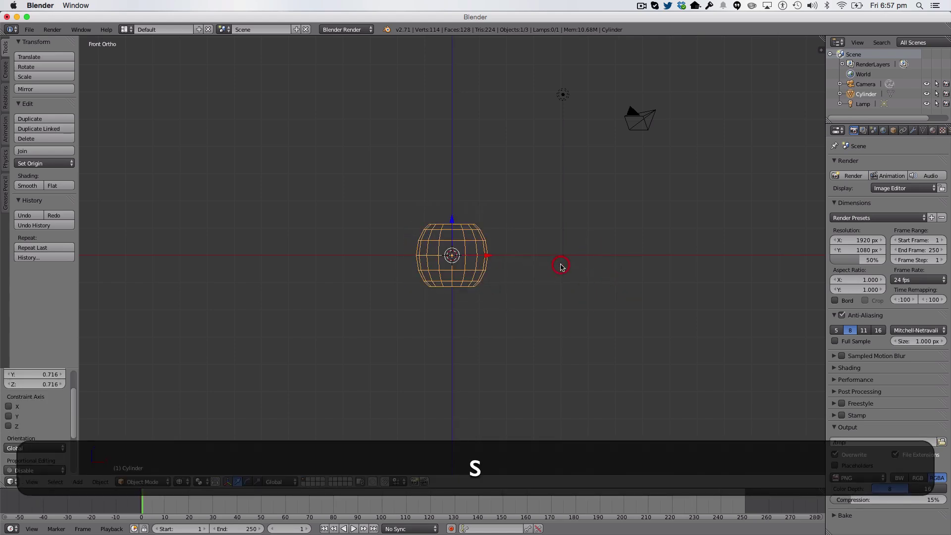
{"action": "key", "text": "s"}
{"action": "key", "text": "z"}
{"action": "left_click", "coordinate": [564, 299]}
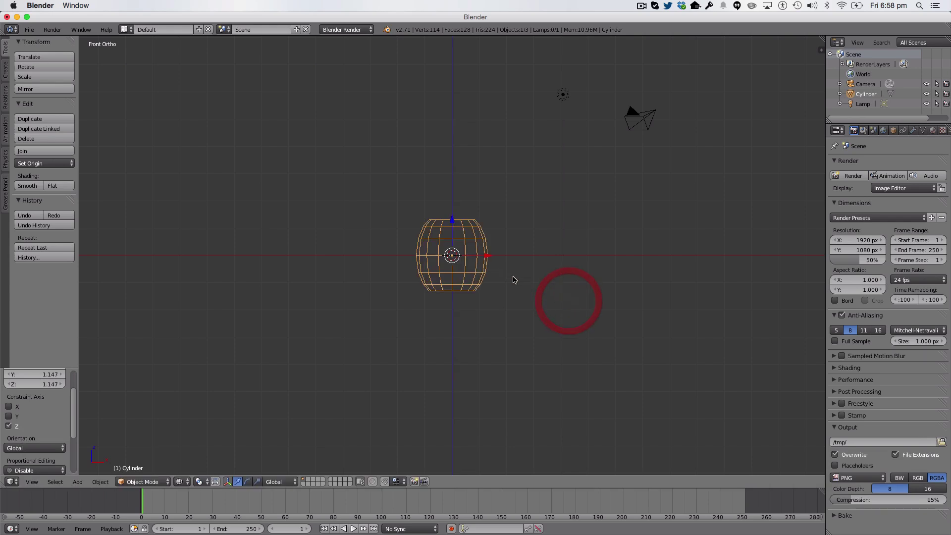
{"action": "mouse_move", "coordinate": [514, 277]}
{"action": "middle_mouse_down"}
{"action": "mouse_move", "coordinate": [508, 311]}
{"action": "mouse_move", "coordinate": [469, 328]}
{"action": "mouse_move", "coordinate": [477, 288]}
{"action": "mouse_move", "coordinate": [539, 248]}
{"action": "mouse_move", "coordinate": [535, 285]}
{"action": "mouse_move", "coordinate": [399, 292]}
{"action": "mouse_move", "coordinate": [545, 271]}
{"action": "mouse_move", "coordinate": [494, 277]}
{"action": "mouse_move", "coordinate": [503, 310]}
{"action": "middle_mouse_up"}
Back in Edit Mode with solid shading, switch to vertex select and select the top centre vertex.
{"action": "key", "text": "Tab"}
{"action": "key", "text": "z"}
{"action": "key", "text": "5"}
{"action": "scroll", "coordinate": [518, 322], "scroll_direction": "up", "scroll_amount": 8}
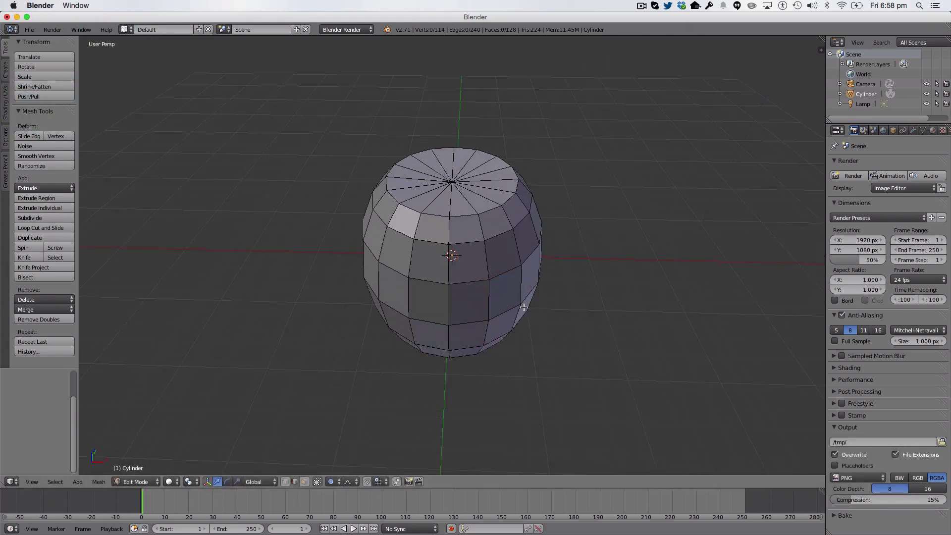
{"action": "scroll", "coordinate": [521, 326], "scroll_direction": "up", "scroll_amount": 4}
{"action": "scroll", "coordinate": [524, 316], "scroll_direction": "down", "scroll_amount": 7}
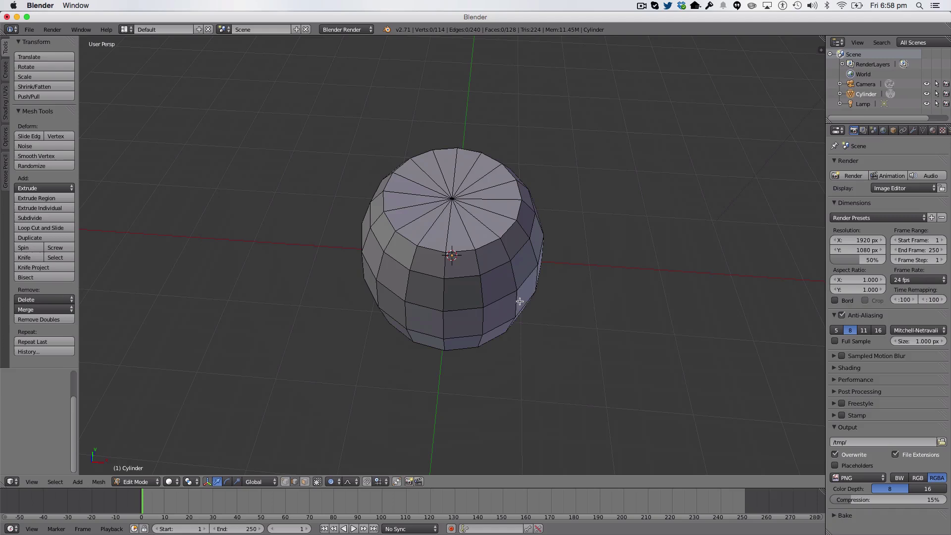
{"action": "right_click", "coordinate": [453, 206]}
{"action": "left_click", "coordinate": [285, 483]}
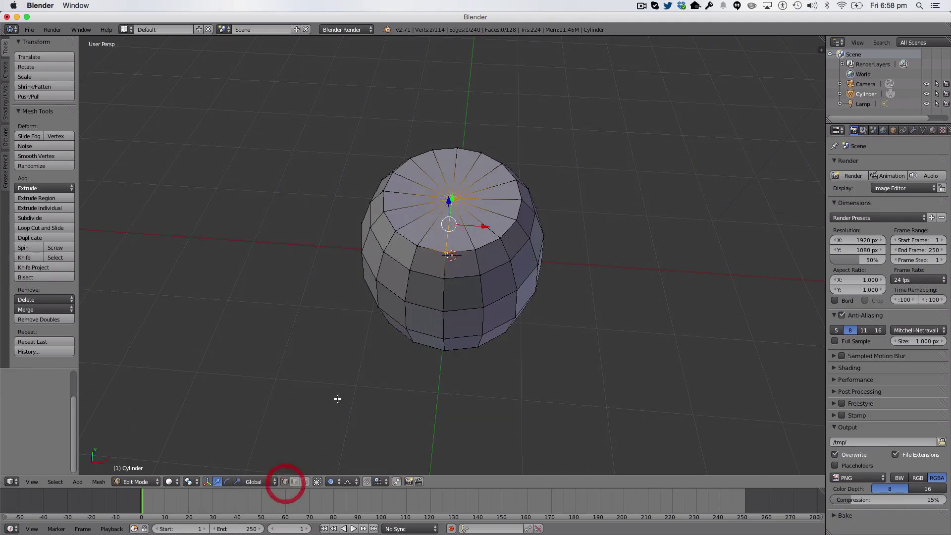
{"action": "right_click", "coordinate": [447, 195]}
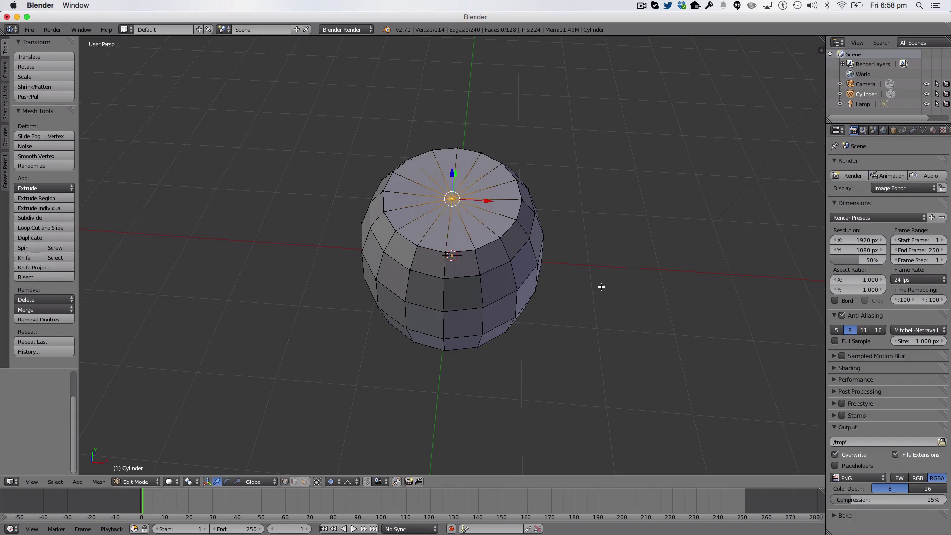
{"action": "key", "text": "KP_1"}
{"action": "key", "text": "KP_5"}
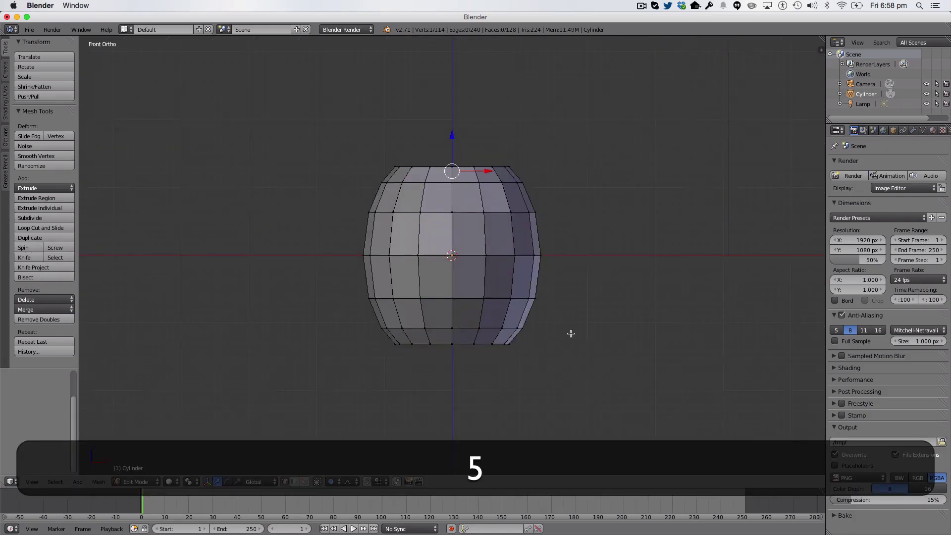
{"action": "key", "text": "g"}
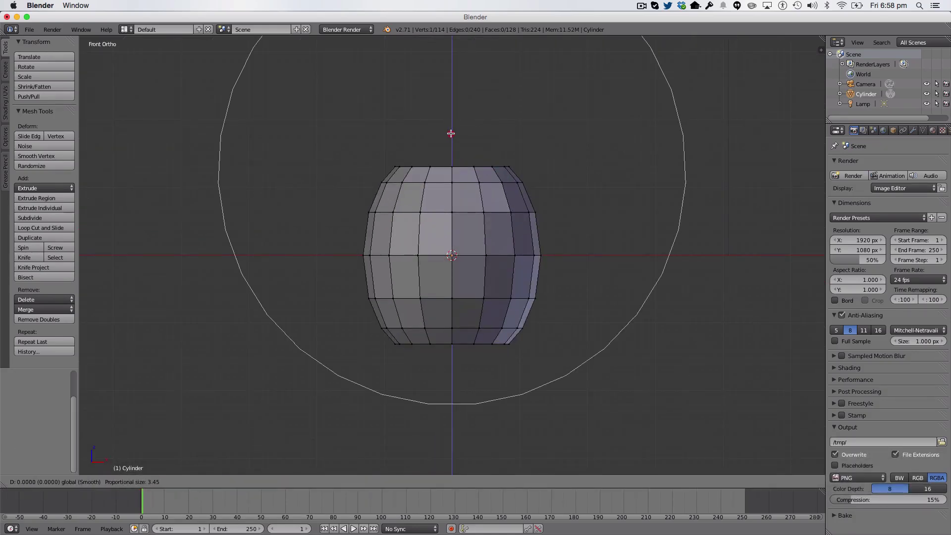
{"action": "key", "text": "z"}
{"action": "left_click", "coordinate": [446, 113]}
{"action": "key", "text": "alt+z"}
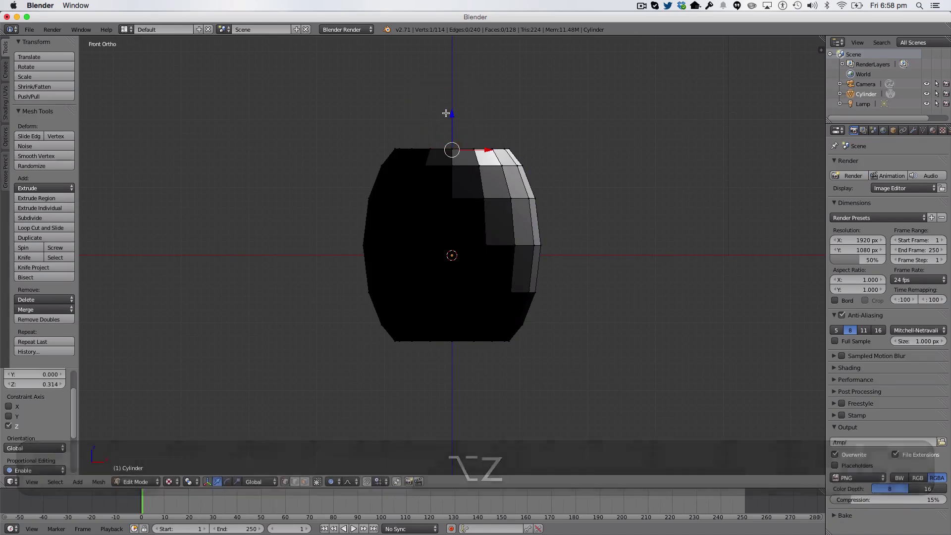
{"action": "key", "text": "alt+z"}
{"action": "key", "text": "z"}
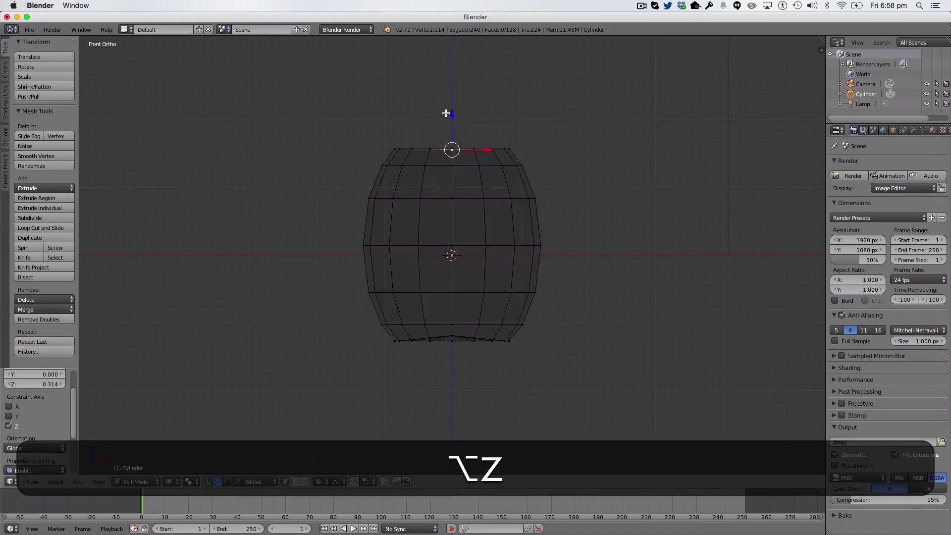
{"action": "key", "text": "s"}
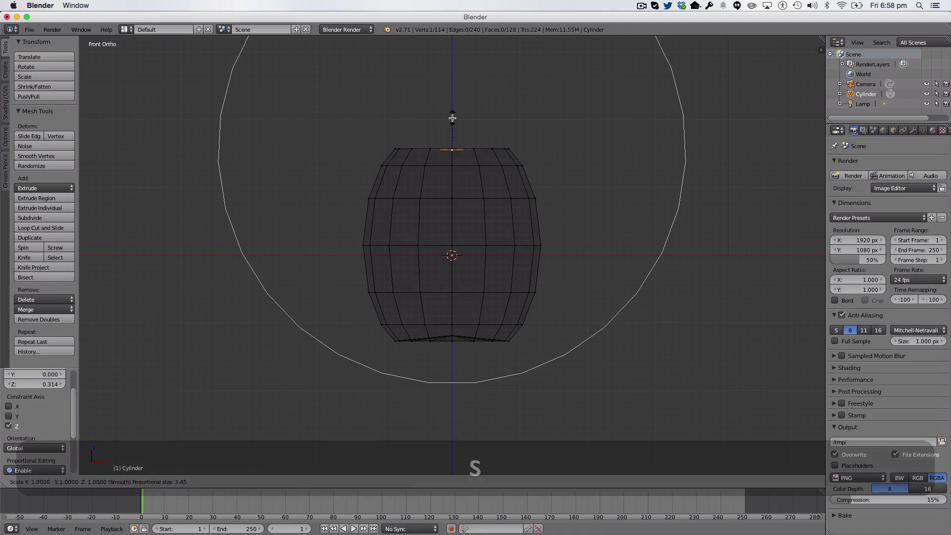
{"action": "left_click", "coordinate": [453, 118]}
{"action": "key", "text": "g"}
{"action": "key", "text": "z"}
{"action": "left_click", "coordinate": [452, 112]}
{"action": "key", "text": "alt+z"}
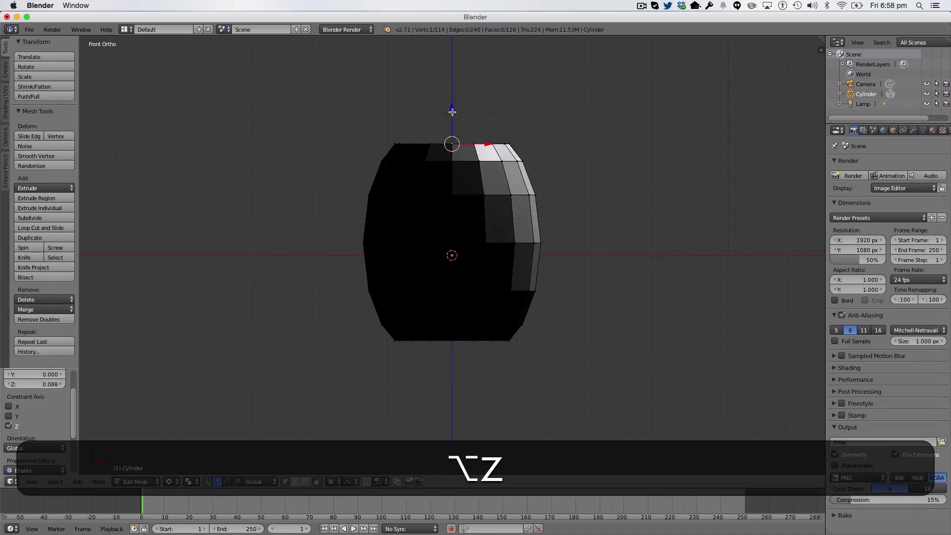
{"action": "key", "text": "super+z"}
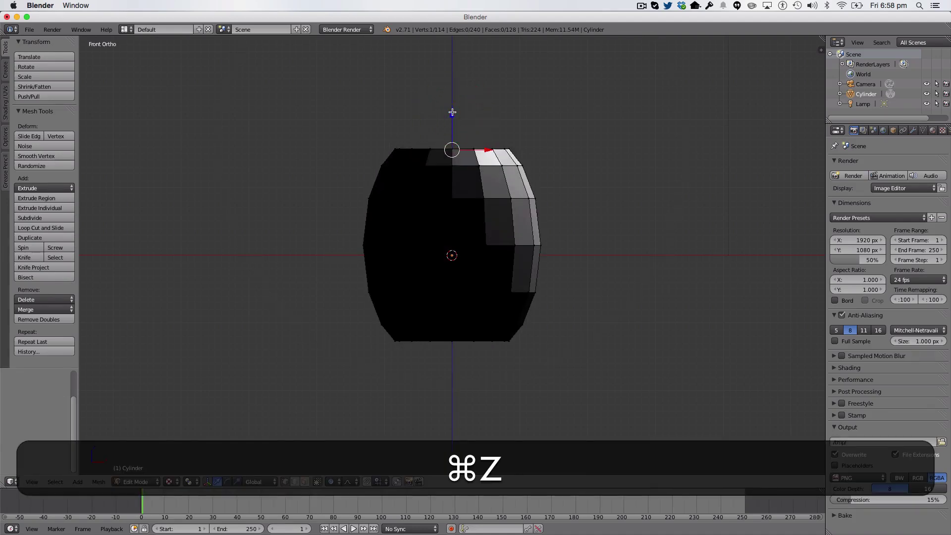
{"action": "key", "text": "z"}
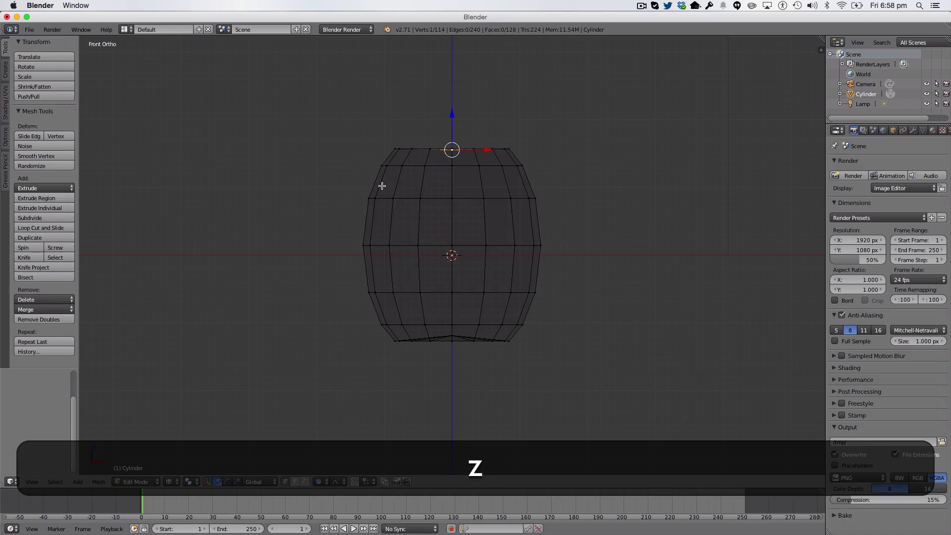
{"action": "key", "text": "s"}
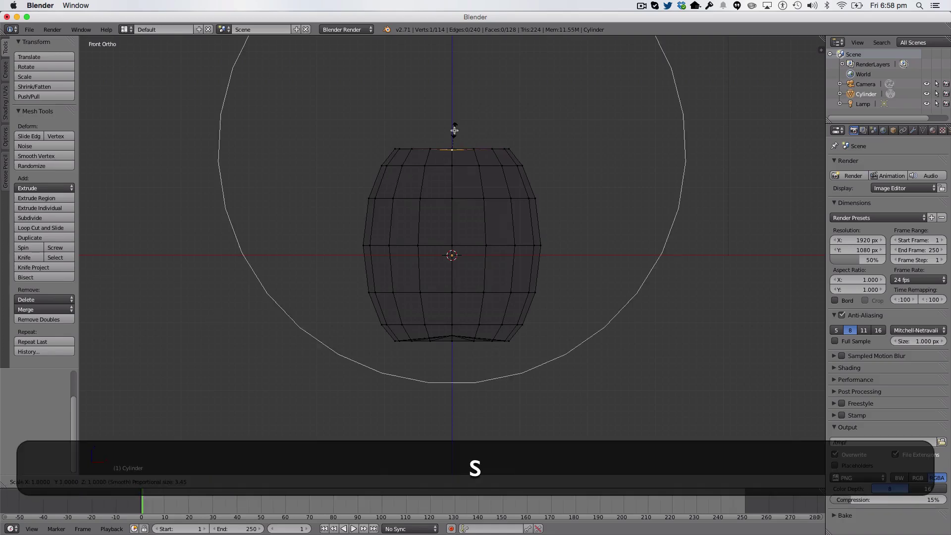
{"action": "scroll", "coordinate": [454, 131], "scroll_direction": "up", "scroll_amount": 5}
{"action": "left_click", "coordinate": [465, 125]}
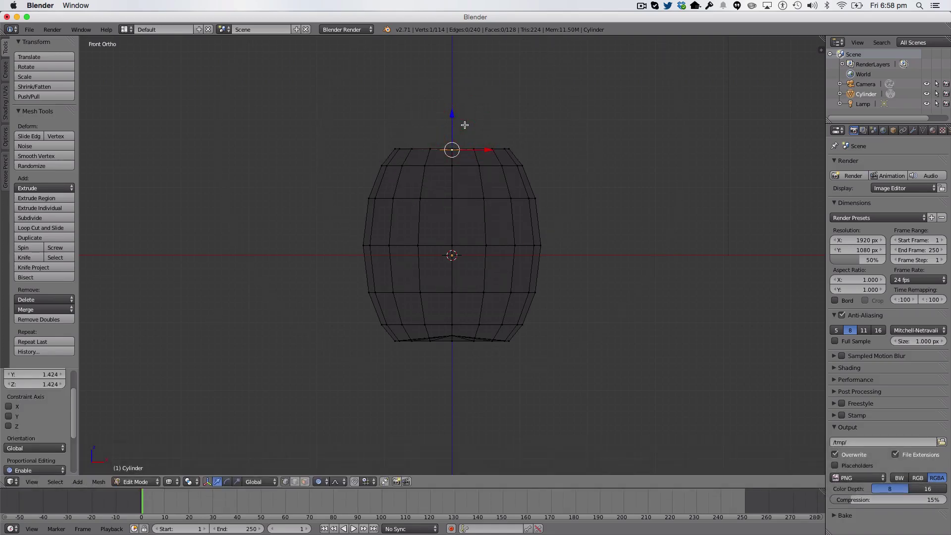
{"action": "key", "text": "super+z"}
{"action": "key", "text": "o"}
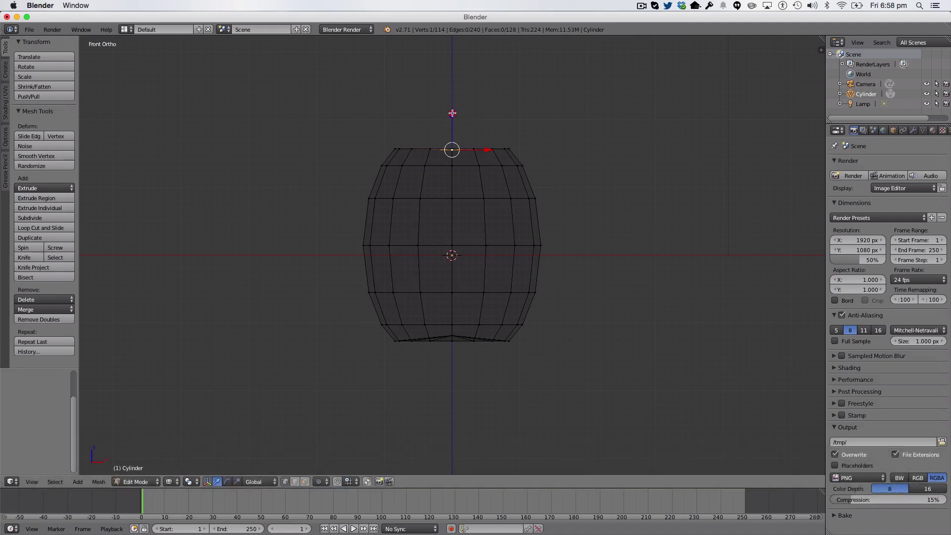
{"action": "key", "text": "g"}
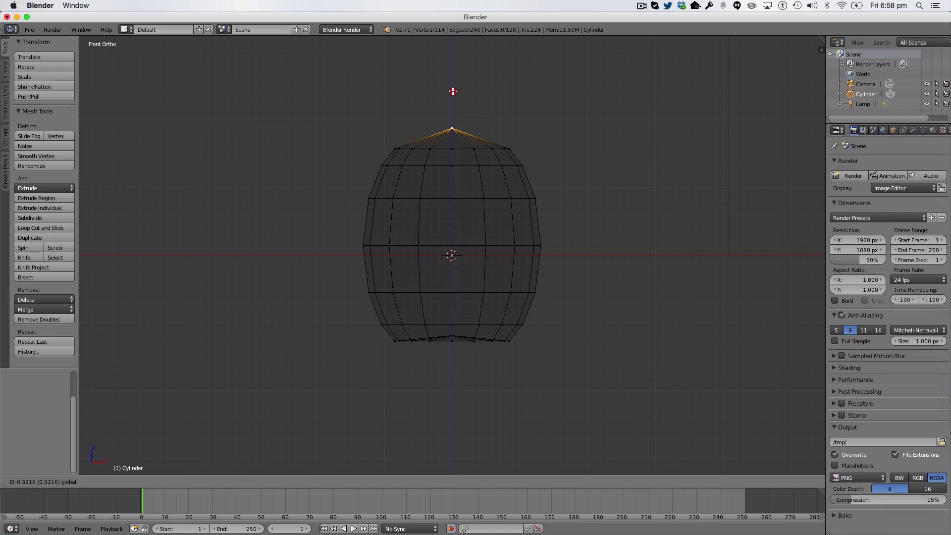
{"action": "left_click", "coordinate": [453, 91]}
{"action": "key", "text": "super+z"}
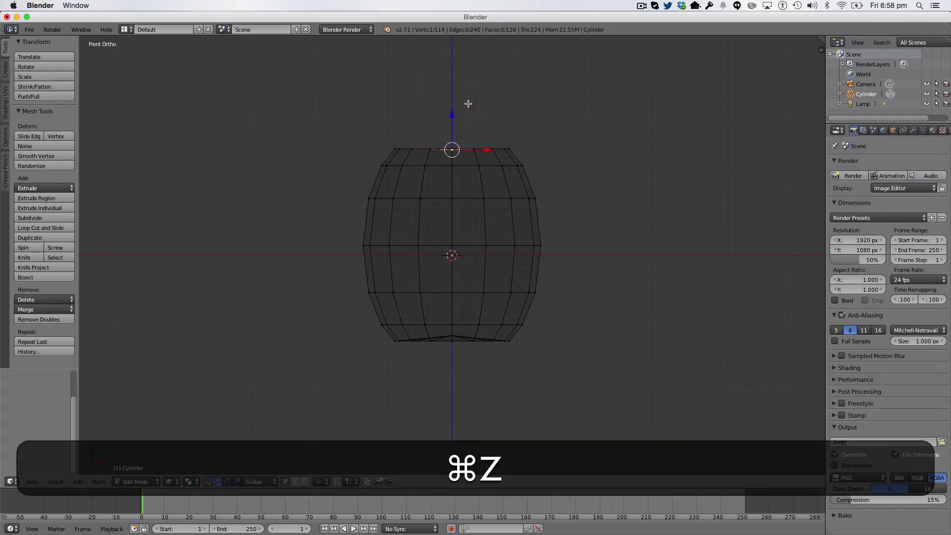
{"action": "key", "text": "super+a"}
Reselect the body's top centre vertex and view it from the front in orthographic projection.
{"action": "key", "text": "a"}
{"action": "scroll", "coordinate": [468, 104], "scroll_direction": "down", "scroll_amount": 5}
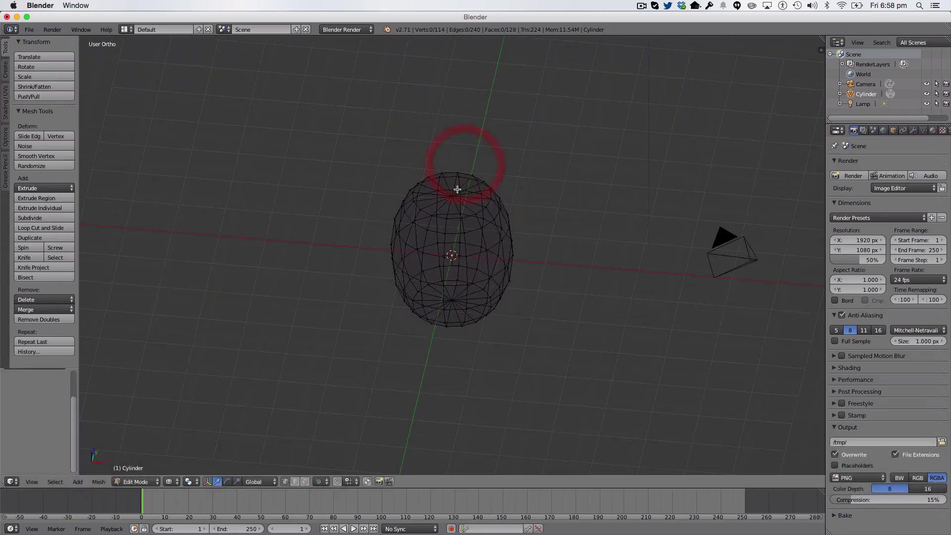
{"action": "right_click", "coordinate": [452, 196]}
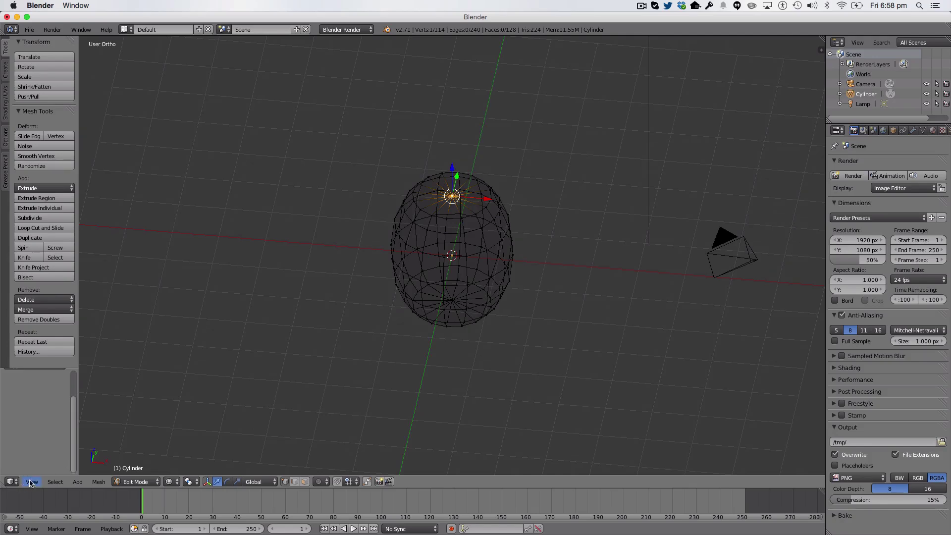
{"action": "key", "text": "l"}
{"action": "key", "text": "KP_1"}
{"action": "key", "text": "KP_5"}
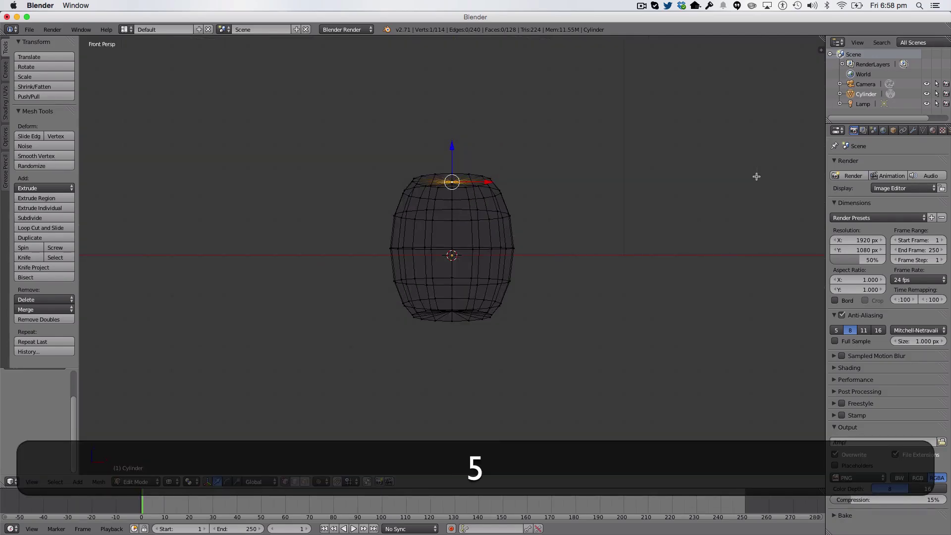
{"action": "key", "text": "KP_5"}
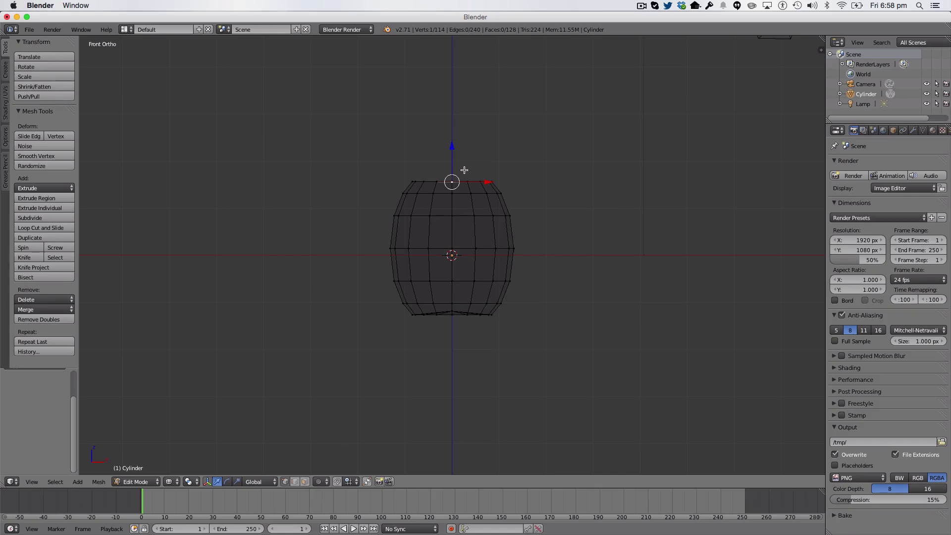
Raise the top centre vertex about 0.3052 into a peak, then return to Object Mode in perspective.
{"action": "left_click_drag", "start_coordinate": [453, 150], "coordinate": [453, 136]}
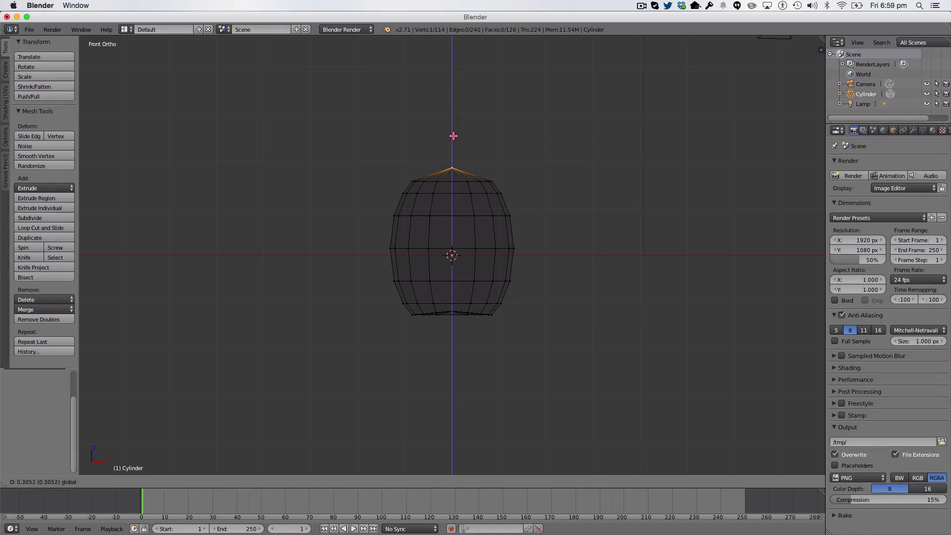
{"action": "key", "text": "a"}
{"action": "key", "text": "Tab"}
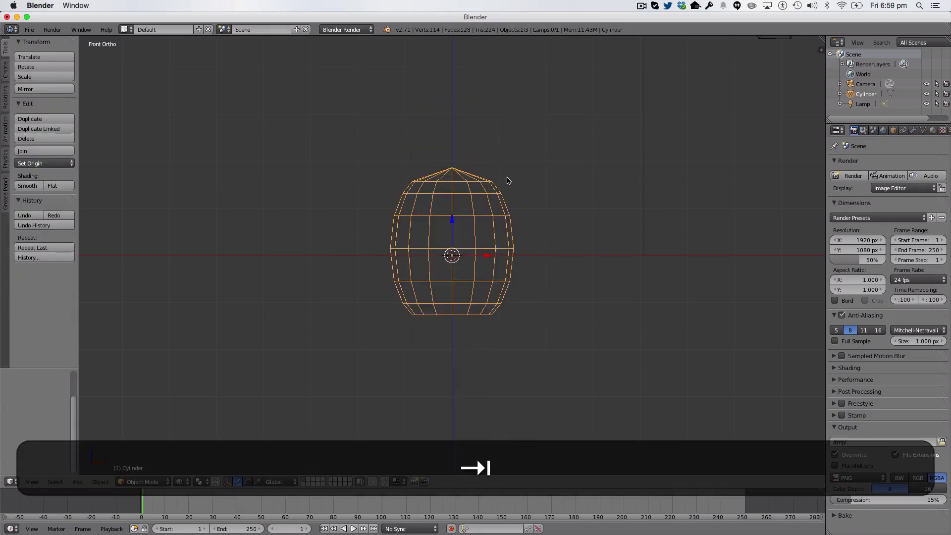
{"action": "middle_click_drag", "start_coordinate": [534, 260], "coordinate": [525, 292]}
{"action": "key", "text": "KP_5"}
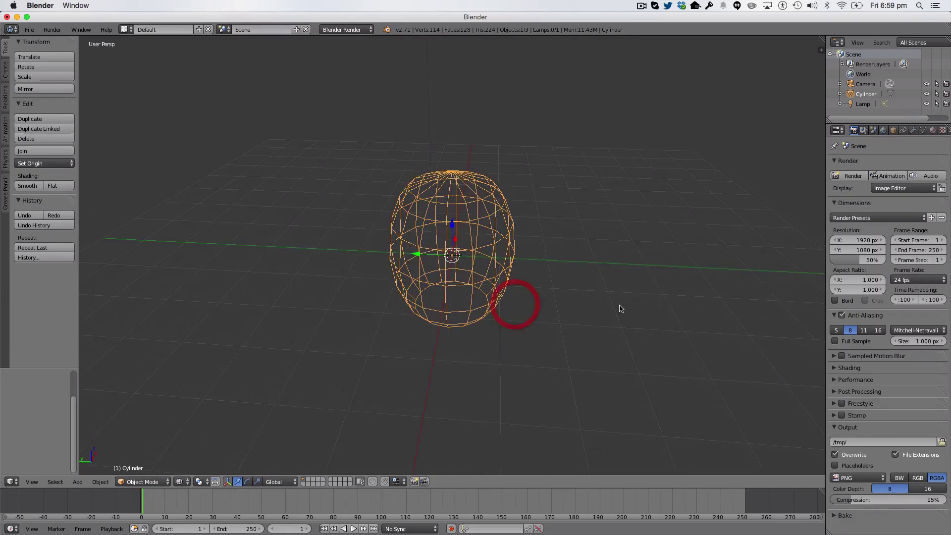
With solid shading, add a new cylinder with 3 vertices as a triangular prism.
{"action": "key", "text": "z"}
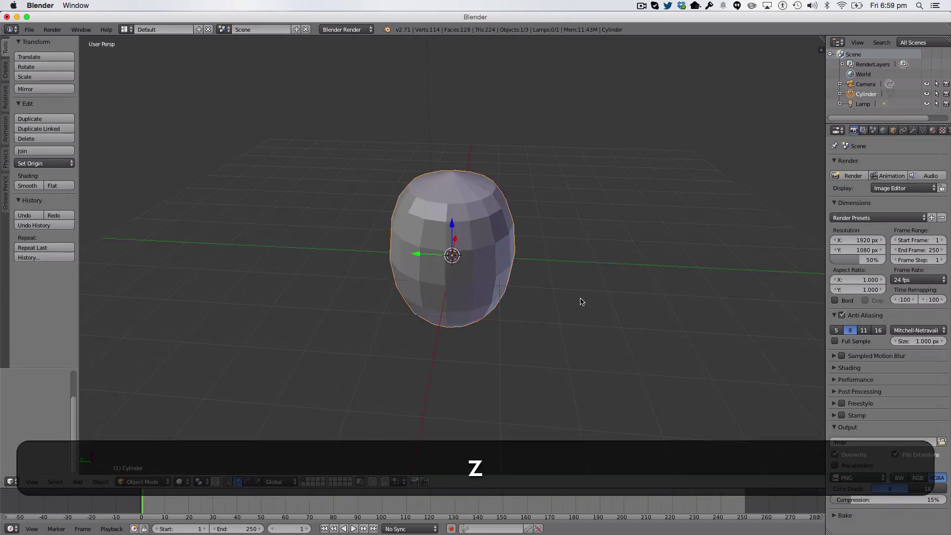
{"action": "middle_click_drag", "start_coordinate": [578, 277], "coordinate": [569, 319]}
{"action": "key", "text": "shift+a"}
{"action": "mouse_move", "coordinate": [571, 317]}
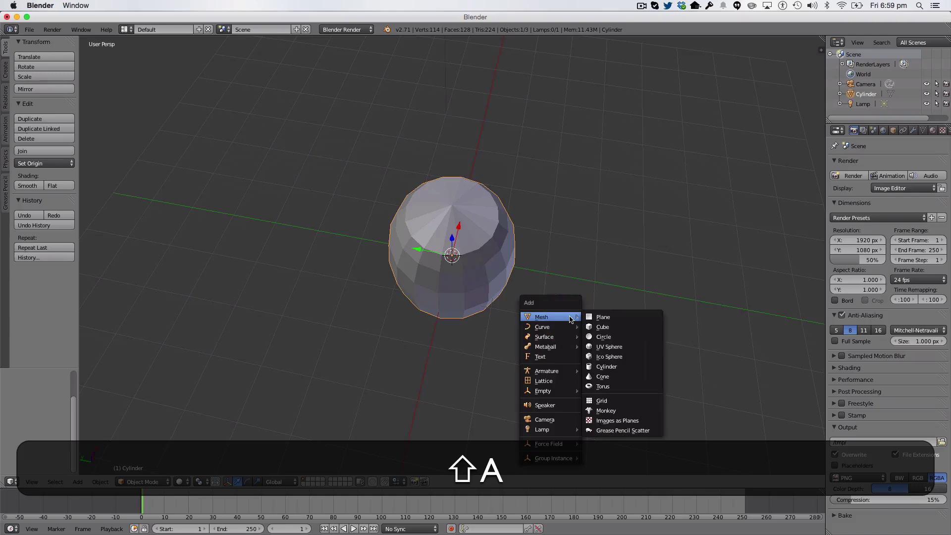
{"action": "left_click", "coordinate": [621, 366]}
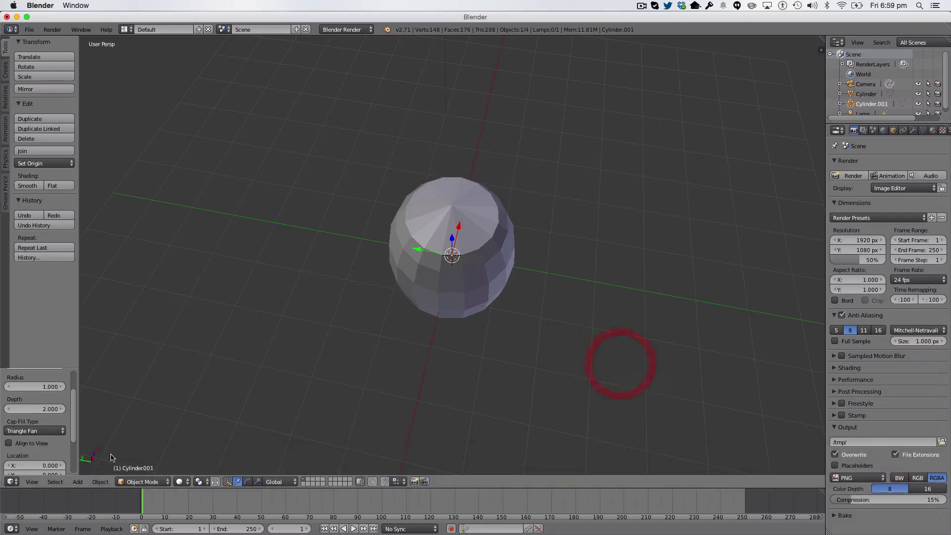
{"action": "scroll", "coordinate": [47, 402], "scroll_direction": "down", "scroll_amount": 4}
{"action": "left_click", "coordinate": [47, 400]}
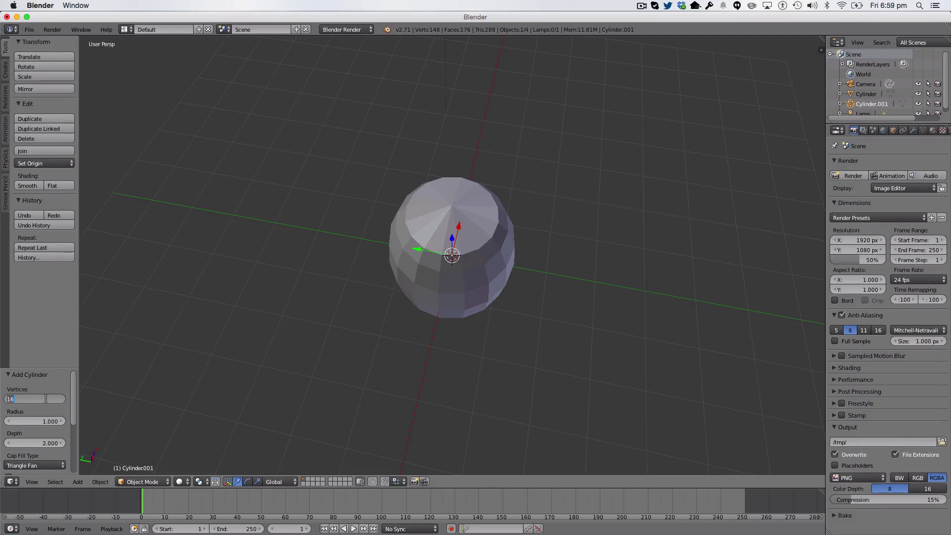
{"action": "type", "text": "3"}
{"action": "key", "text": "Return"}
Move the prism left of the body and rotate it 90° about Z.
{"action": "left_click_drag", "start_coordinate": [424, 252], "coordinate": [278, 225]}
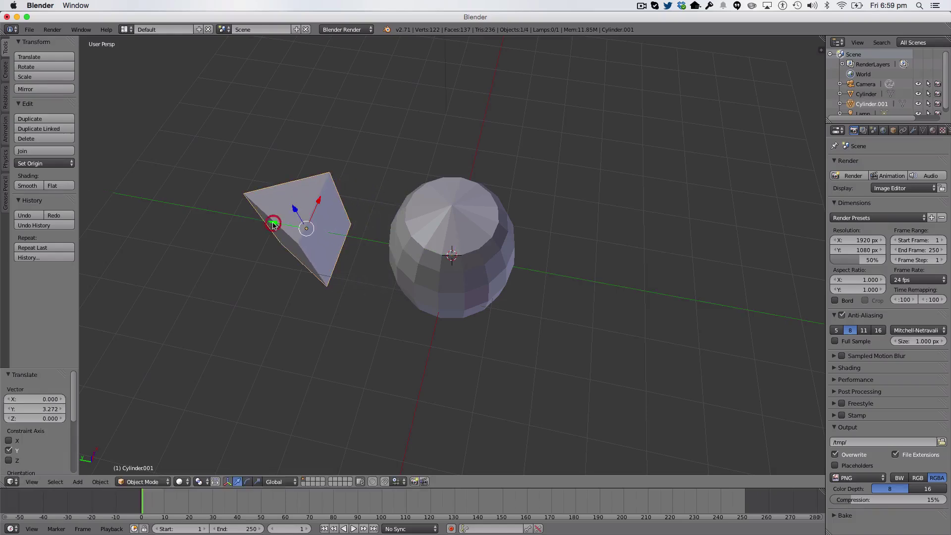
{"action": "middle_click_drag", "start_coordinate": [375, 219], "coordinate": [442, 166]}
{"action": "type", "text": "r"}
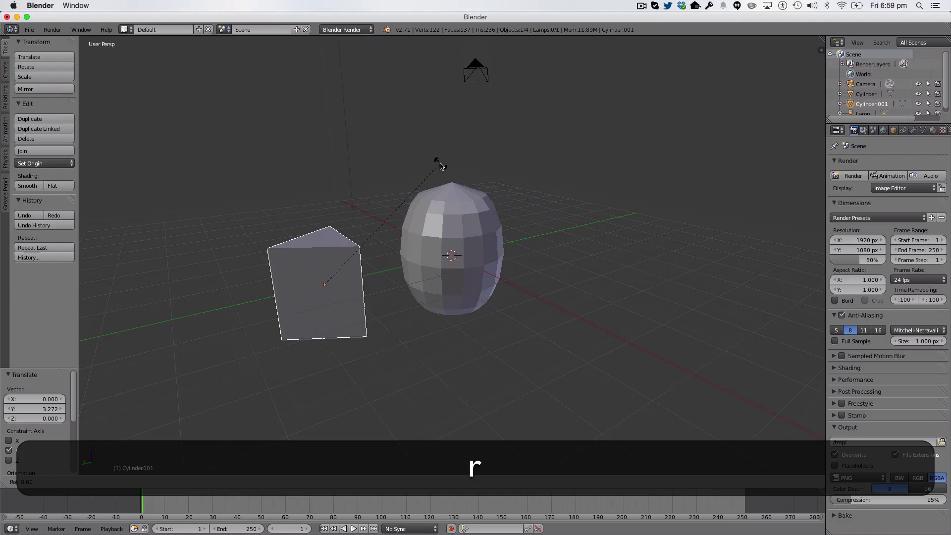
{"action": "type", "text": "y"}
{"action": "type", "text": "90"}
{"action": "key", "text": "Return"}
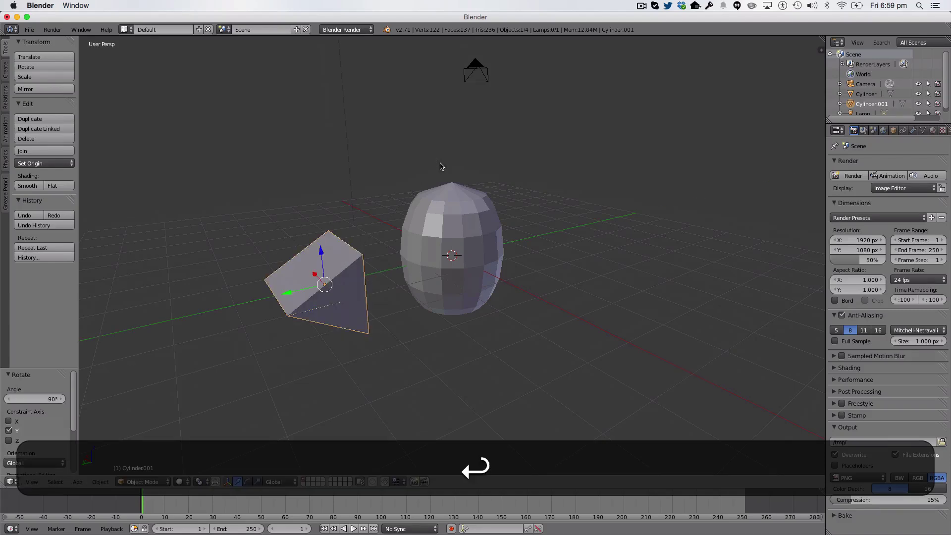
{"action": "key", "text": "super+z"}
{"action": "key", "text": "r"}
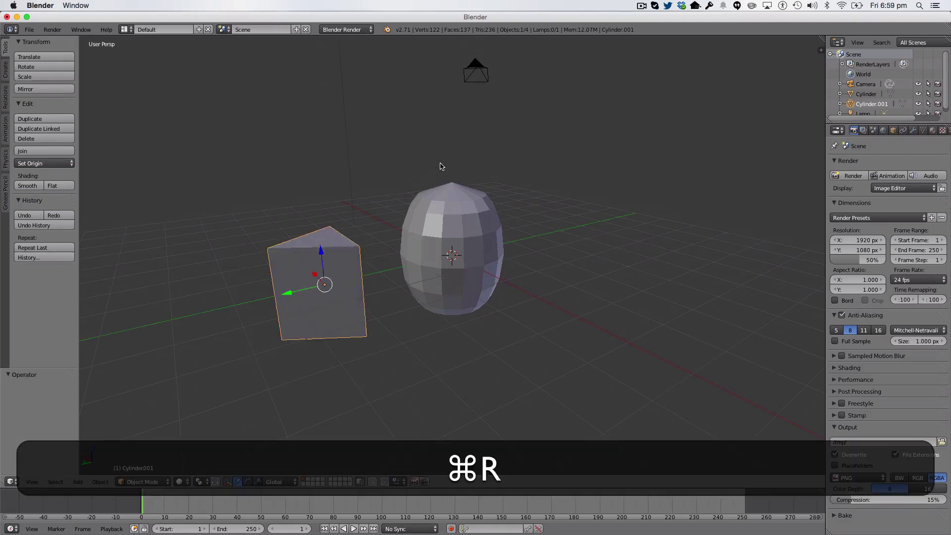
{"action": "key", "text": "x"}
{"action": "key", "text": "z"}
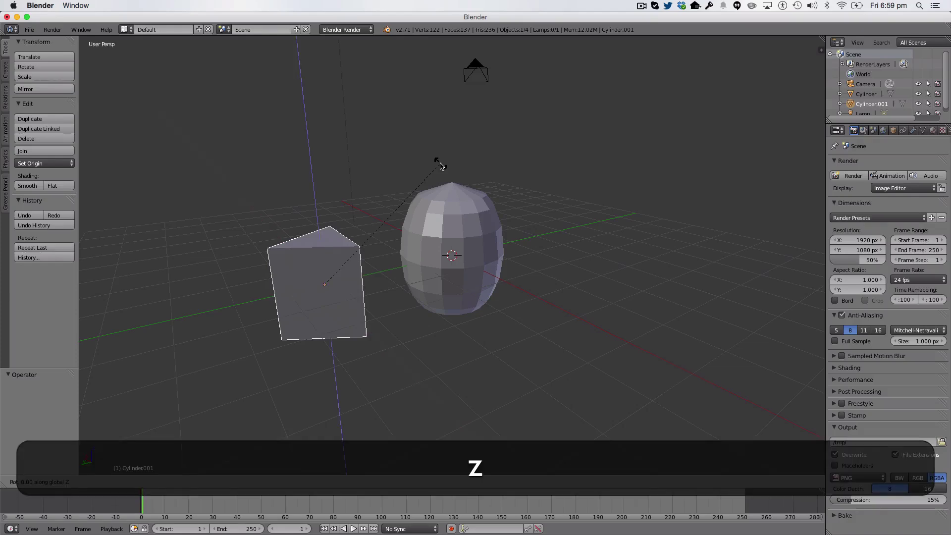
{"action": "type", "text": "90"}
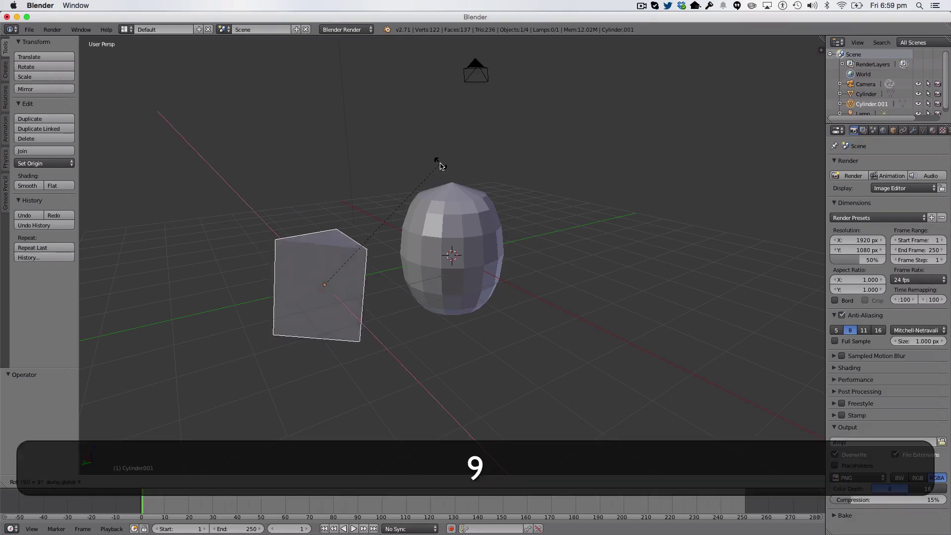
{"action": "key", "text": "Return"}
{"action": "type", "text": "r"}
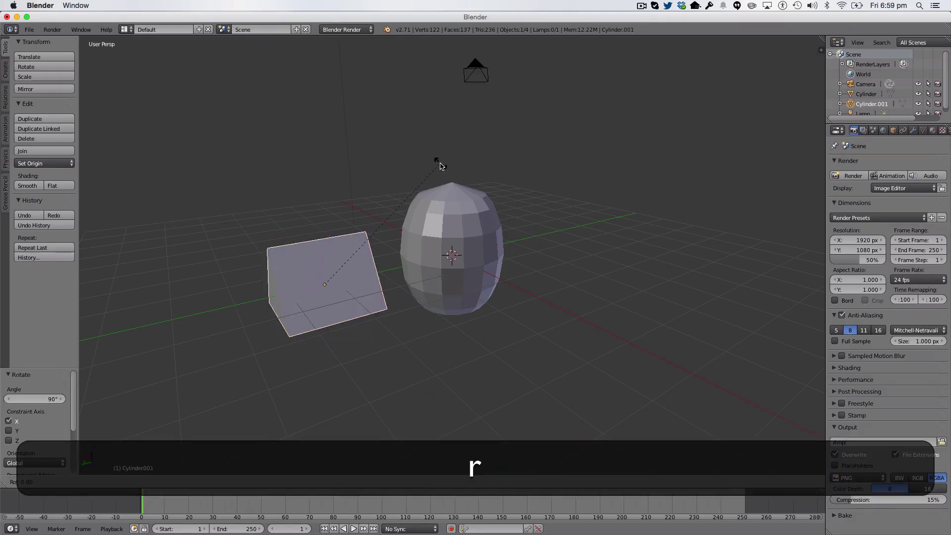
{"action": "type", "text": "z90"}
{"action": "key", "text": "Return"}
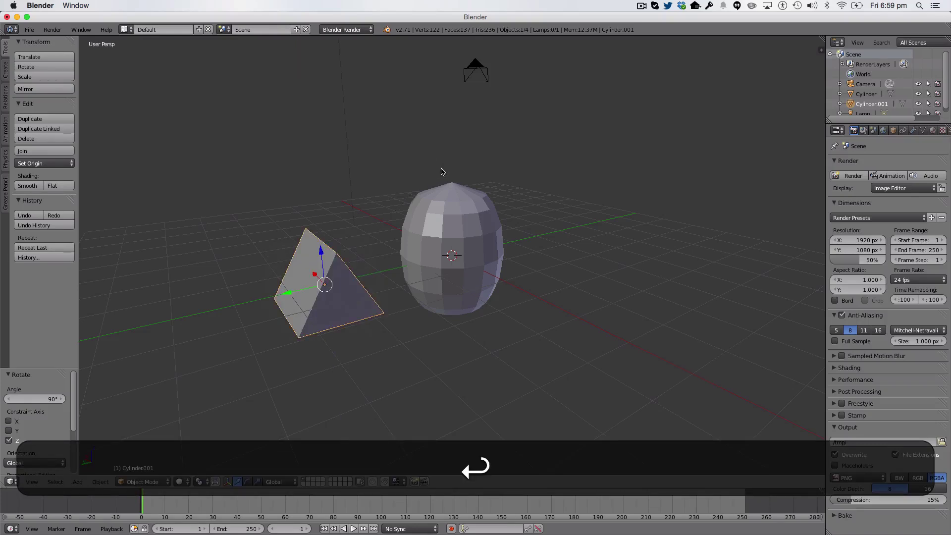
Flatten the prism along X to 0.062 into a thin fin.
{"action": "key", "text": "s"}
{"action": "key", "text": "x"}
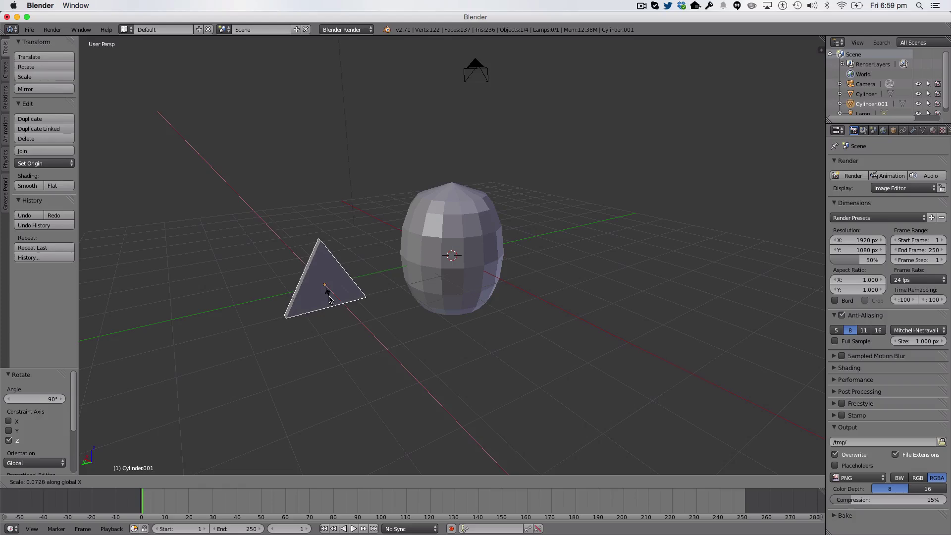
{"action": "left_click", "coordinate": [329, 298]}
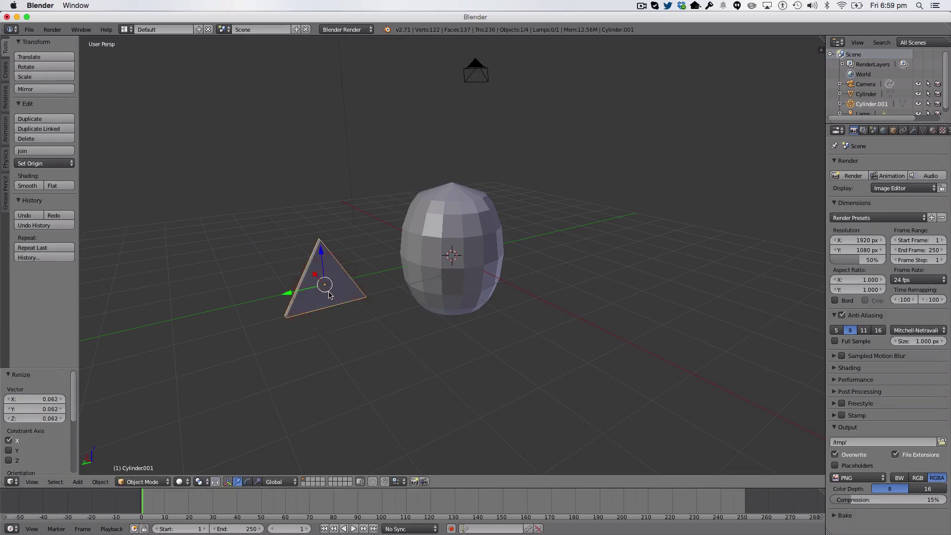
Position the fin against the body by moving it along Y and lowering it along Z.
{"action": "key", "text": "KP_7"}
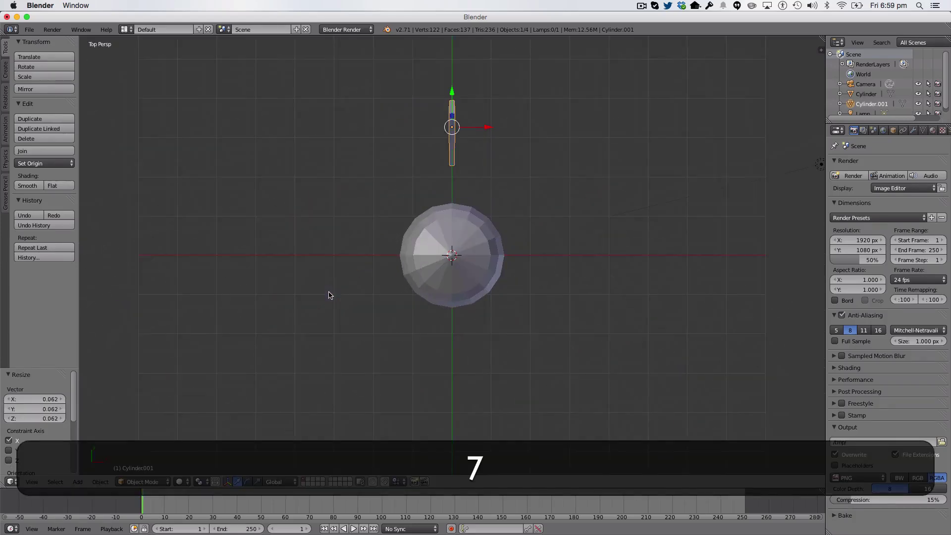
{"action": "left_click_drag", "start_coordinate": [455, 92], "coordinate": [446, 173]}
{"action": "key", "text": "KP_1"}
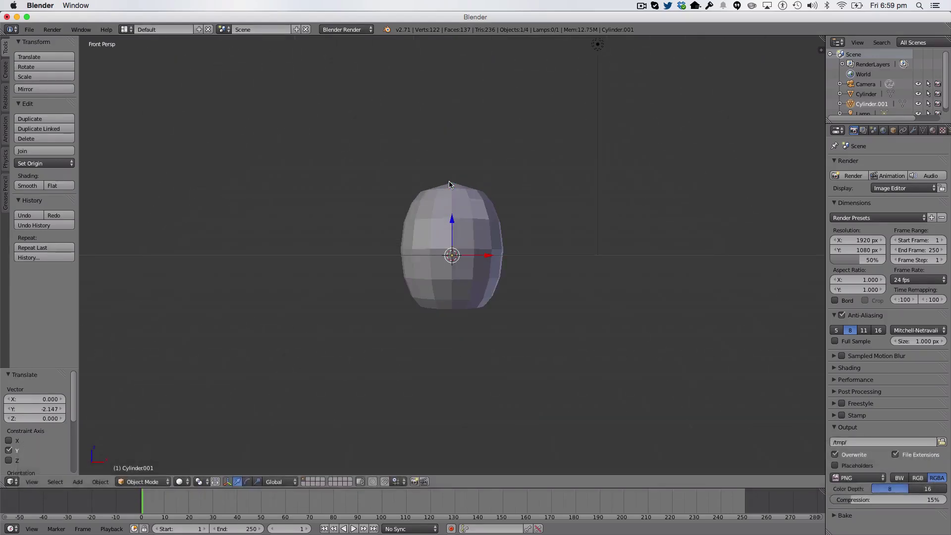
{"action": "key", "text": "KP_3"}
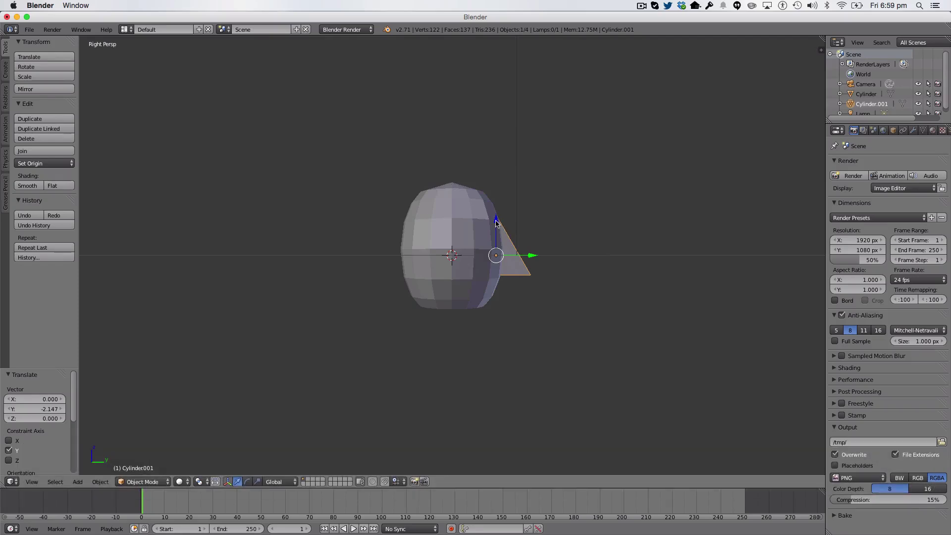
{"action": "left_click_drag", "start_coordinate": [497, 223], "coordinate": [496, 244]}
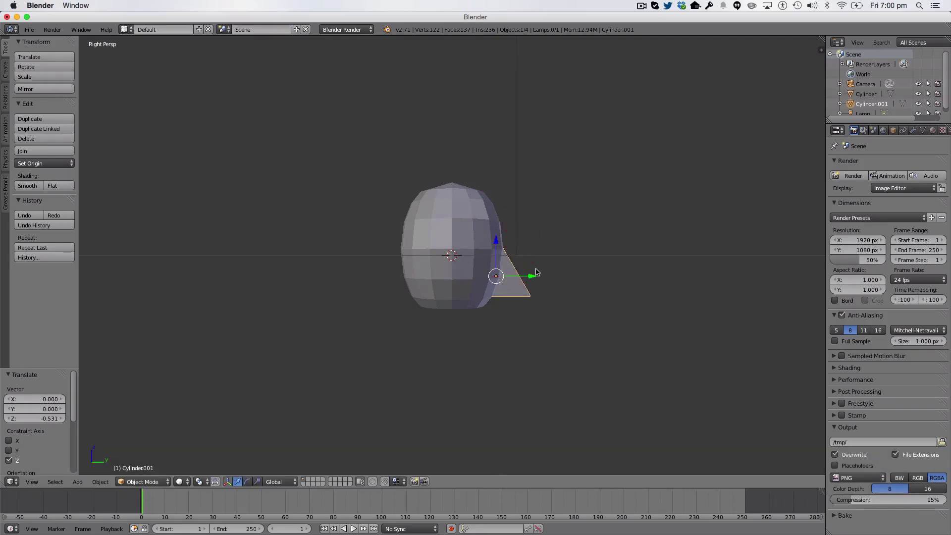
{"action": "key", "text": "KP_7"}
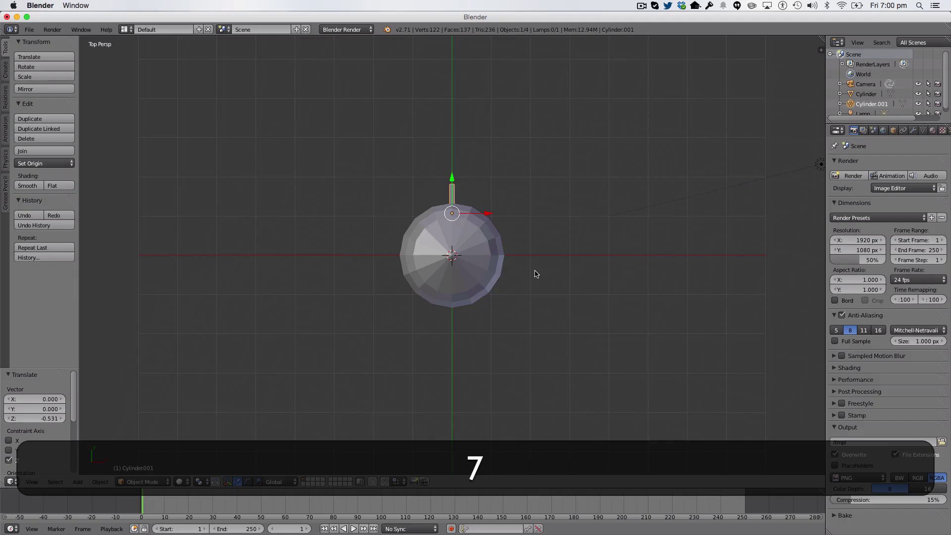
{"action": "key", "text": "shift"}
Duplicate the fin and place the copy on the opposite side of the body.
{"action": "key", "text": "shift+d"}
{"action": "right_click", "coordinate": [535, 272]}
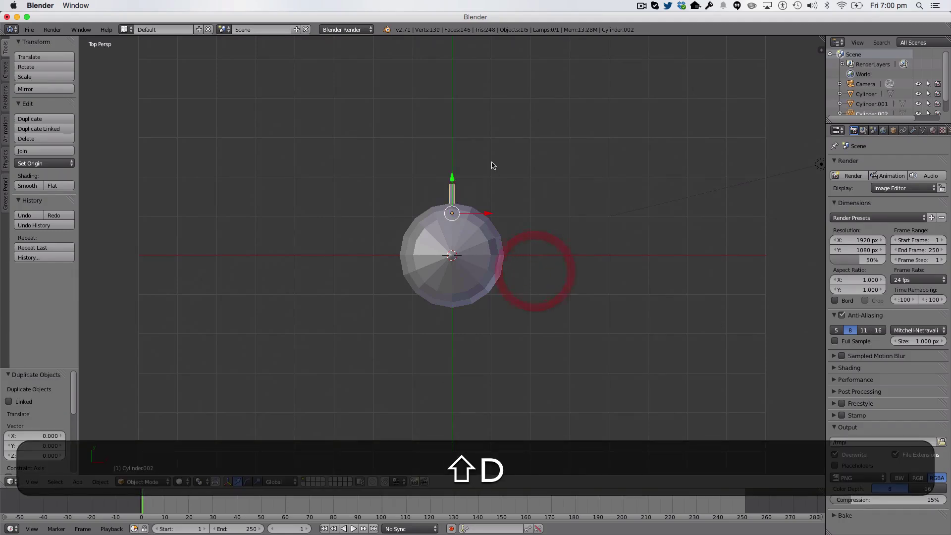
{"action": "left_click_drag", "start_coordinate": [452, 178], "coordinate": [466, 266]}
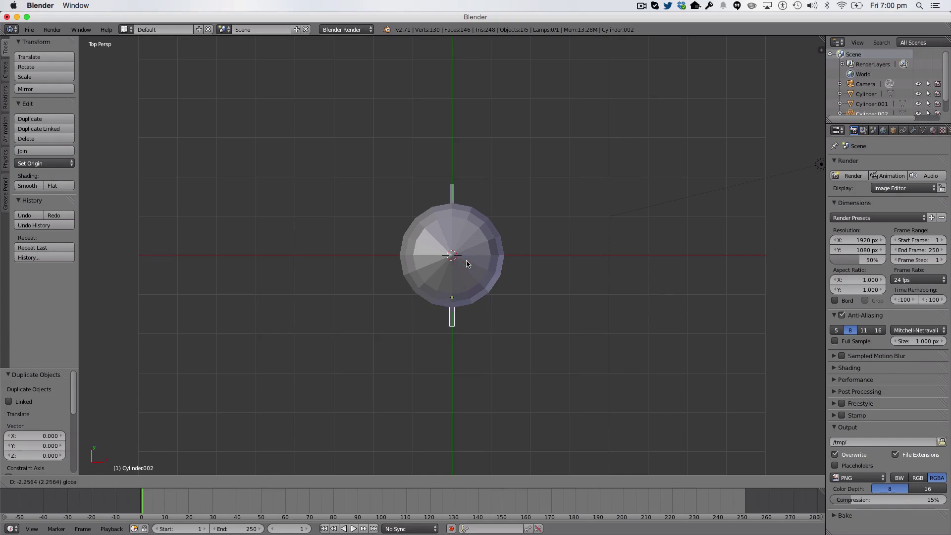
{"action": "left_click_drag", "start_coordinate": [466, 263], "coordinate": [467, 263]}
Duplicate the fin again, rotated 90°, to fill the body's remaining two sides.
{"action": "key", "text": "shift+d"}
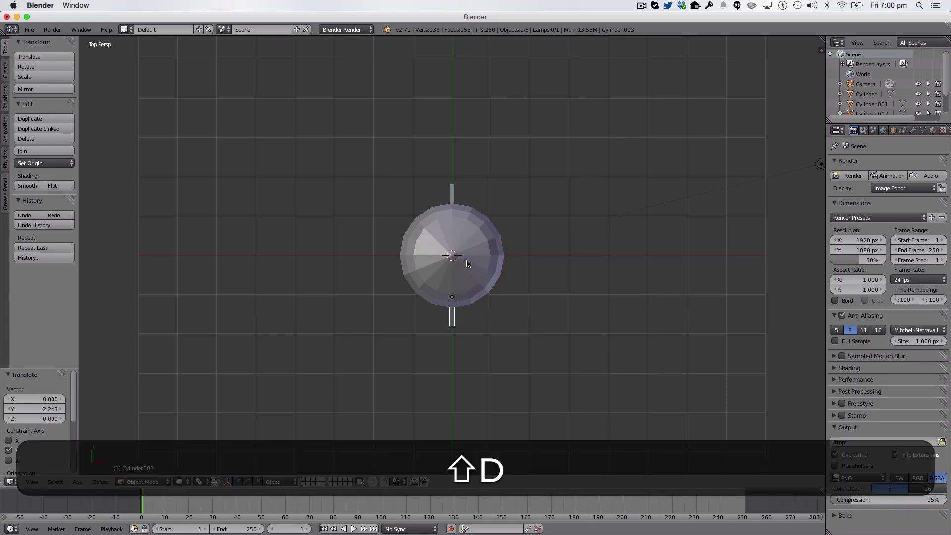
{"action": "right_click", "coordinate": [467, 263]}
{"action": "type", "text": "r90"}
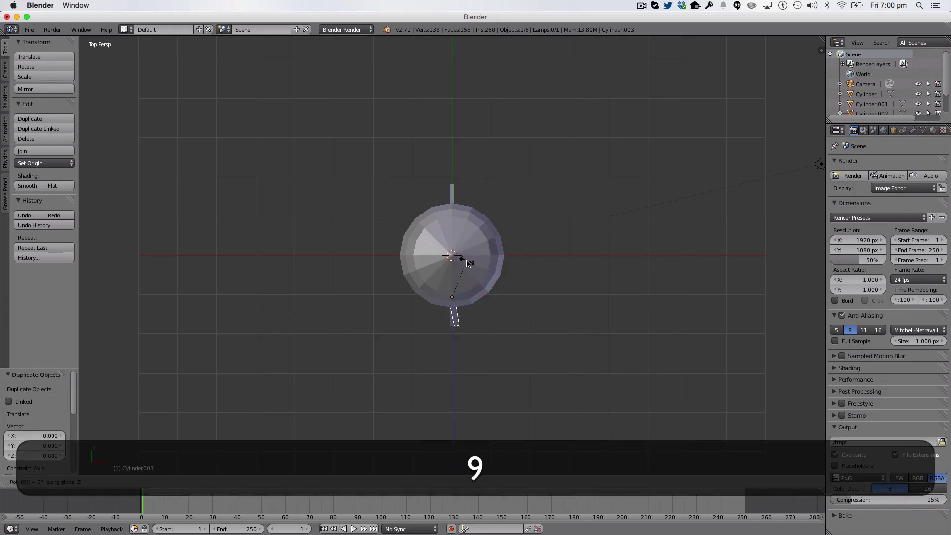
{"action": "key", "text": "Return"}
{"action": "key", "text": "g"}
{"action": "key", "text": "y"}
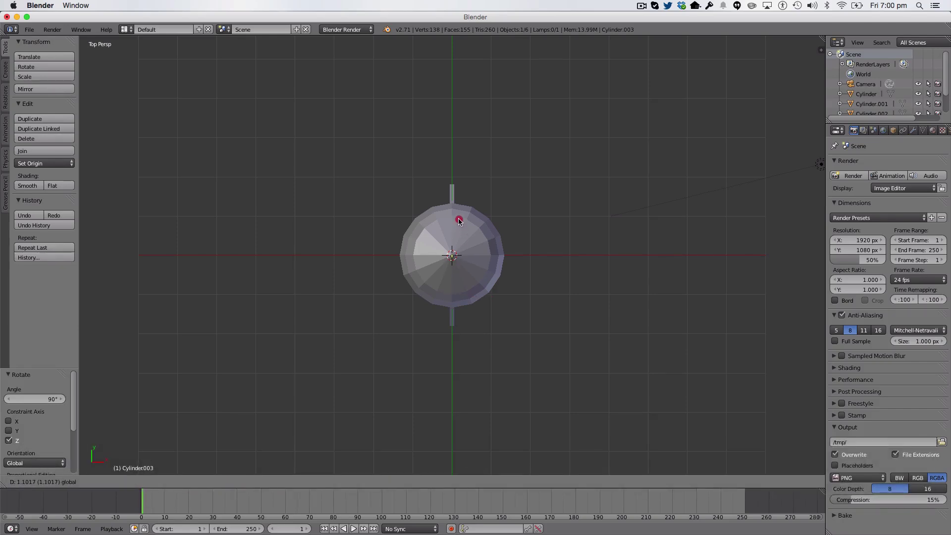
{"action": "left_click", "coordinate": [459, 221]}
{"action": "left_click_drag", "start_coordinate": [486, 256], "coordinate": [533, 256]}
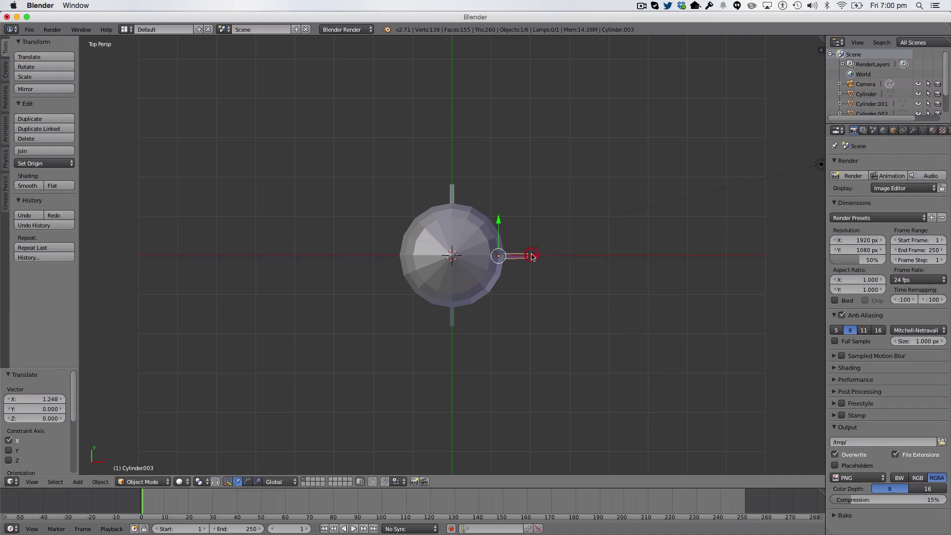
{"action": "key", "text": "shift+d"}
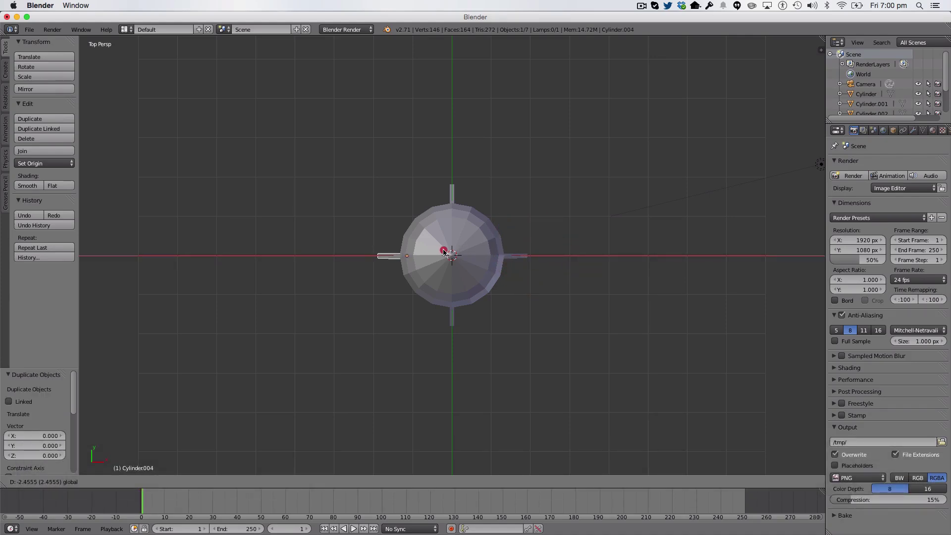
{"action": "left_click", "coordinate": [444, 253]}
{"action": "middle_click_drag", "start_coordinate": [527, 268], "coordinate": [327, 99]}
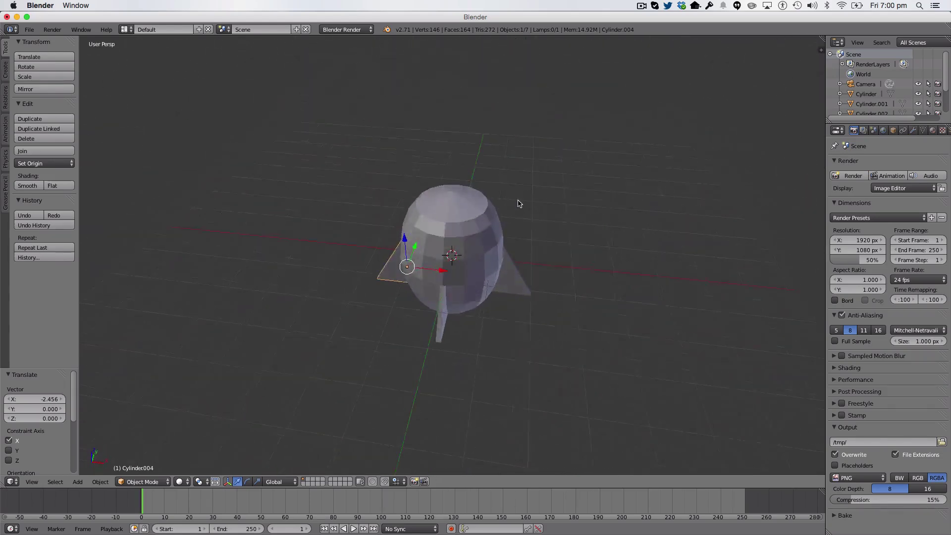
Rescale the rocket body along Z in two passes, ending at 1.097.
{"action": "right_click", "coordinate": [478, 228]}
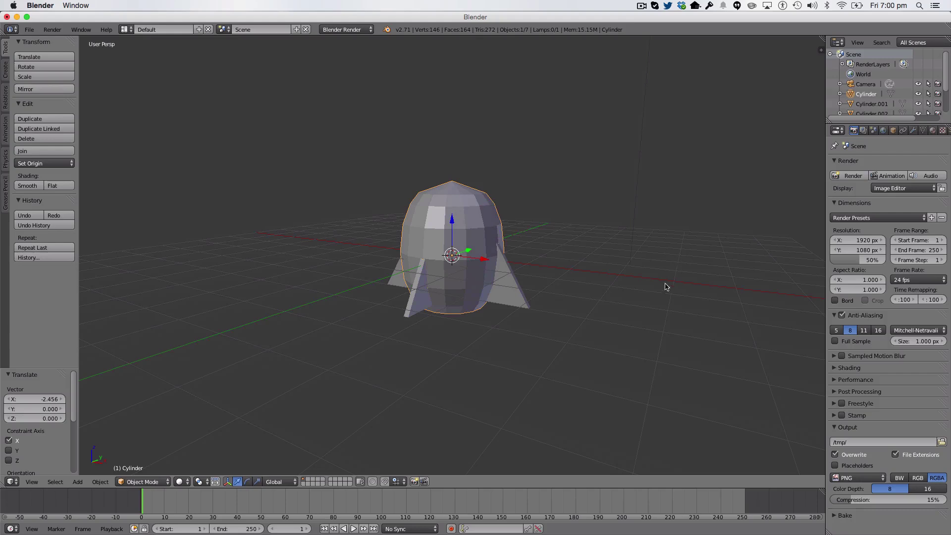
{"action": "key", "text": "s"}
{"action": "key", "text": "z"}
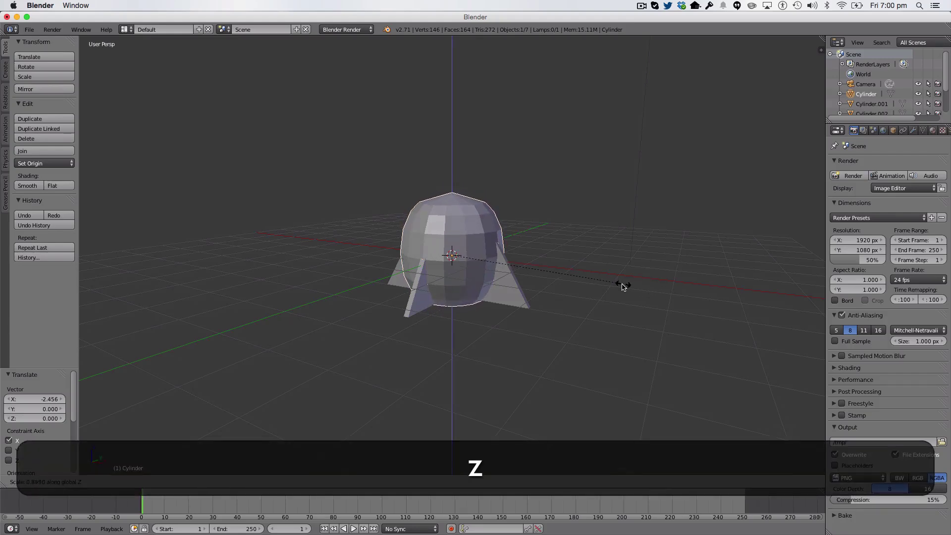
{"action": "left_click", "coordinate": [620, 286]}
{"action": "key", "text": "s"}
{"action": "key", "text": "z"}
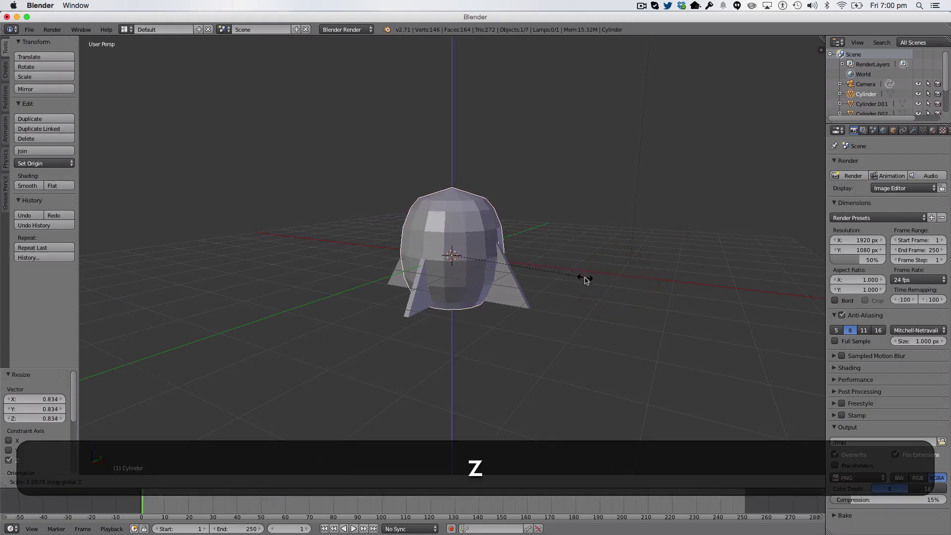
{"action": "left_click", "coordinate": [585, 280]}
Orbit and zoom to inspect the rescaled body from below and the side.
{"action": "middle_click_drag", "start_coordinate": [549, 213], "coordinate": [510, 181]}
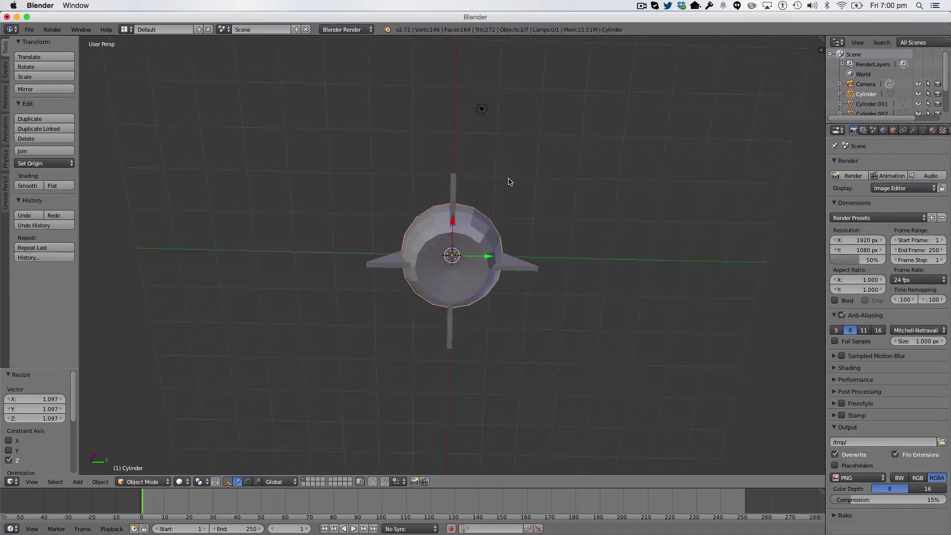
{"action": "scroll", "coordinate": [480, 211], "scroll_direction": "up", "scroll_amount": 5}
{"action": "scroll", "coordinate": [458, 278], "scroll_direction": "up", "scroll_amount": 2}
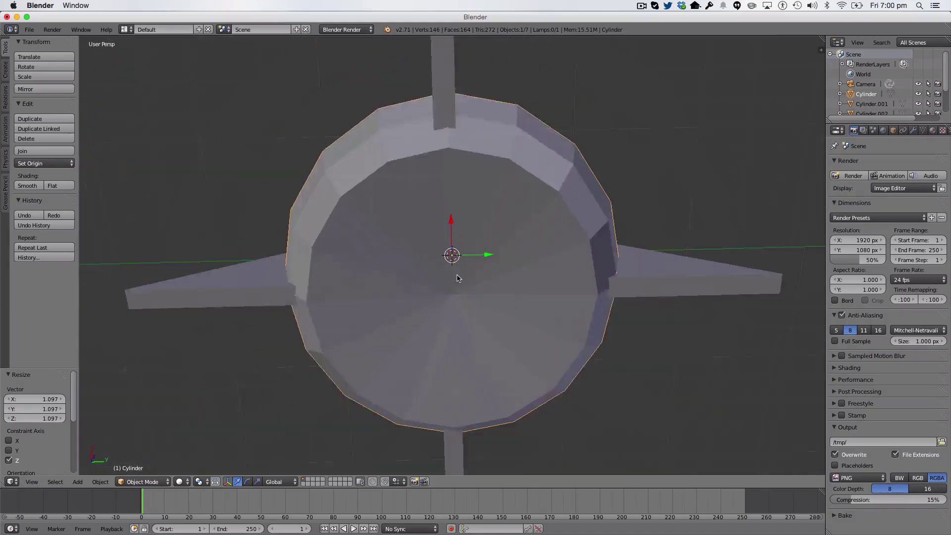
{"action": "scroll", "coordinate": [458, 278], "scroll_direction": "down", "scroll_amount": 4}
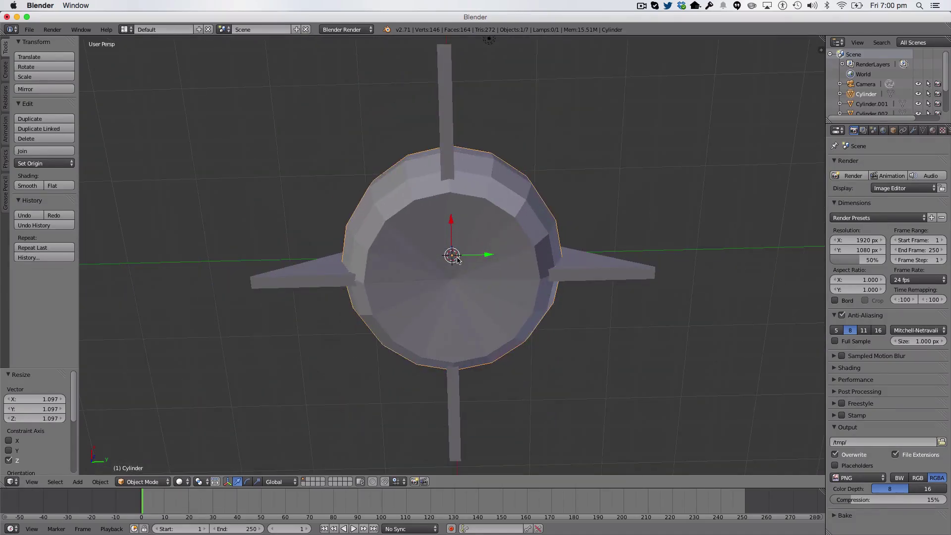
{"action": "middle_click_drag", "start_coordinate": [458, 259], "coordinate": [499, 367]}
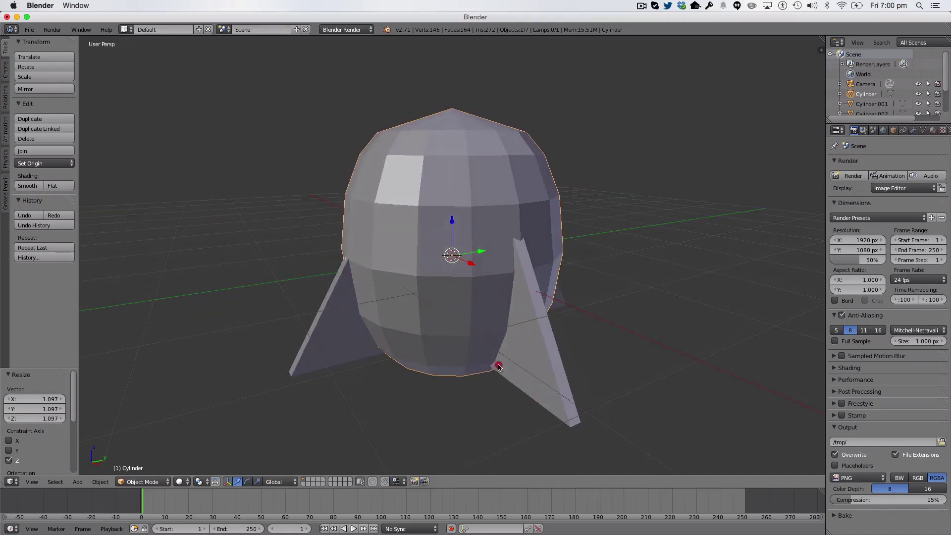
{"action": "scroll", "coordinate": [488, 369], "scroll_direction": "down", "scroll_amount": 6}
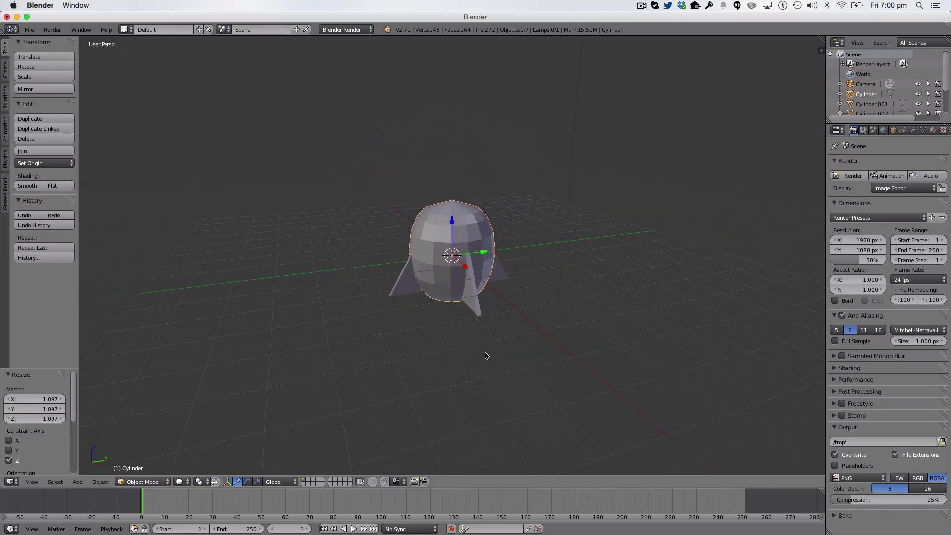
Add a new cylinder with 8 vertices.
{"action": "key", "text": "shift+a"}
{"action": "mouse_move", "coordinate": [480, 317]}
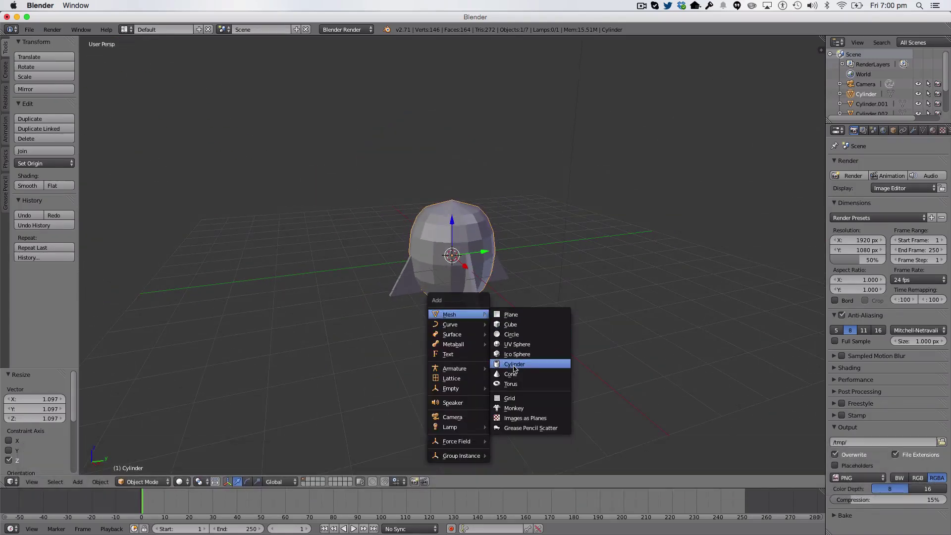
{"action": "left_click", "coordinate": [514, 365]}
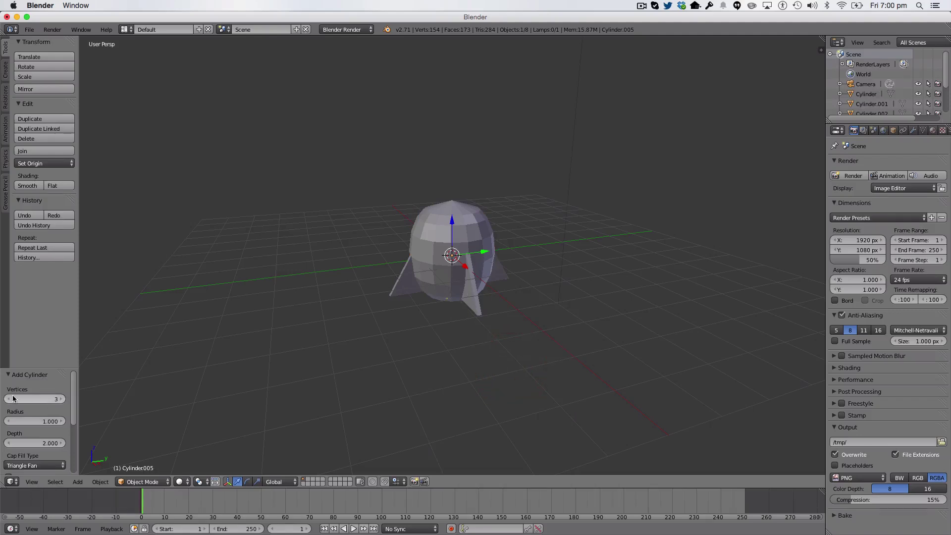
{"action": "left_click", "coordinate": [36, 399]}
{"action": "type", "text": "8"}
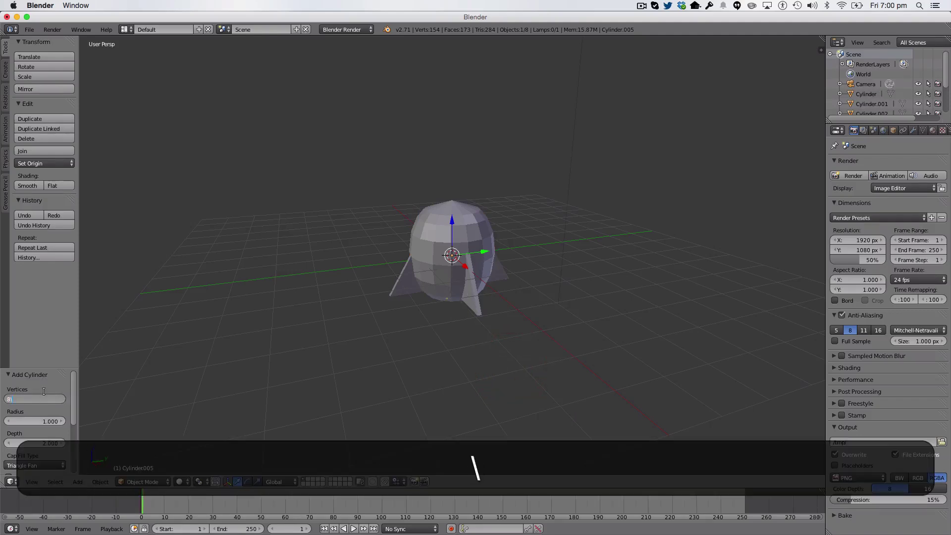
{"action": "key", "text": "shift+Return"}
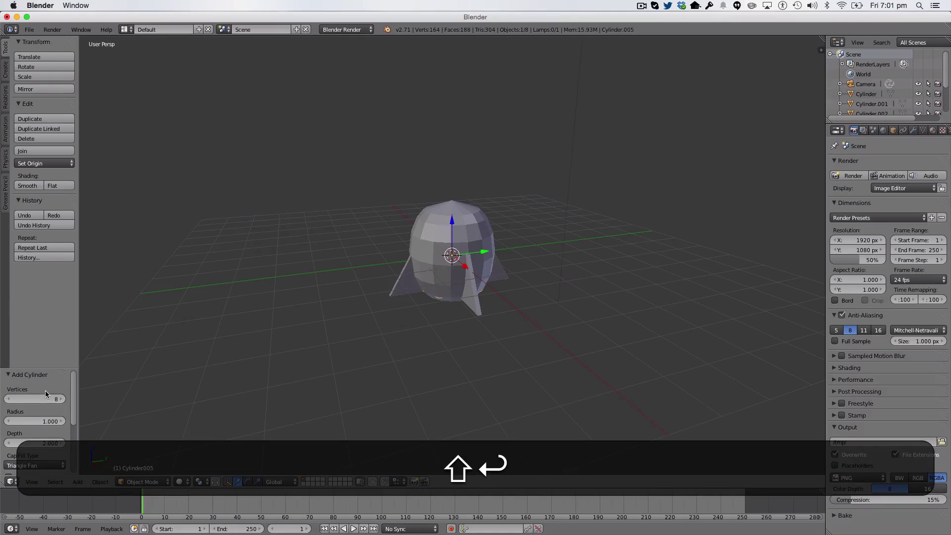
Centre the octagonal cylinder directly beneath the rocket body using top and right ortho views.
{"action": "left_click_drag", "start_coordinate": [480, 255], "coordinate": [411, 283]}
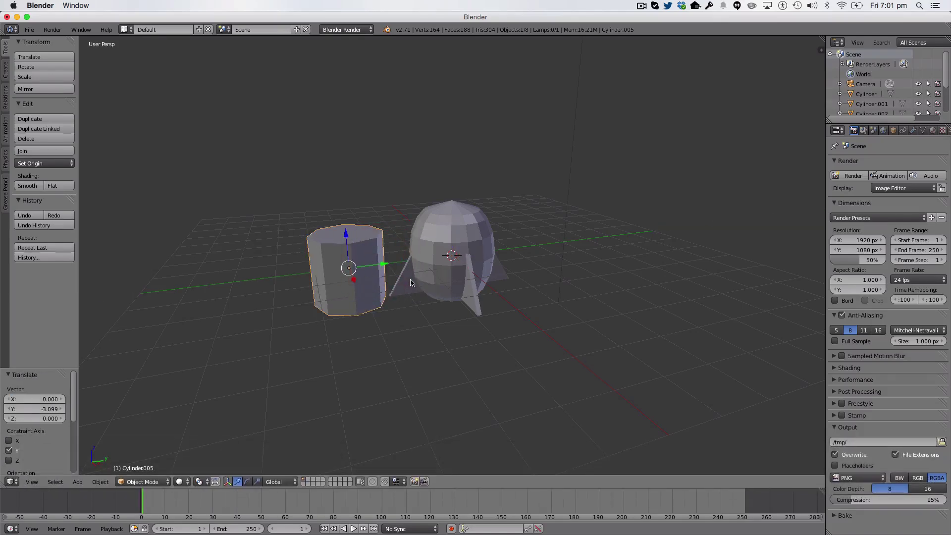
{"action": "key", "text": "KP_1"}
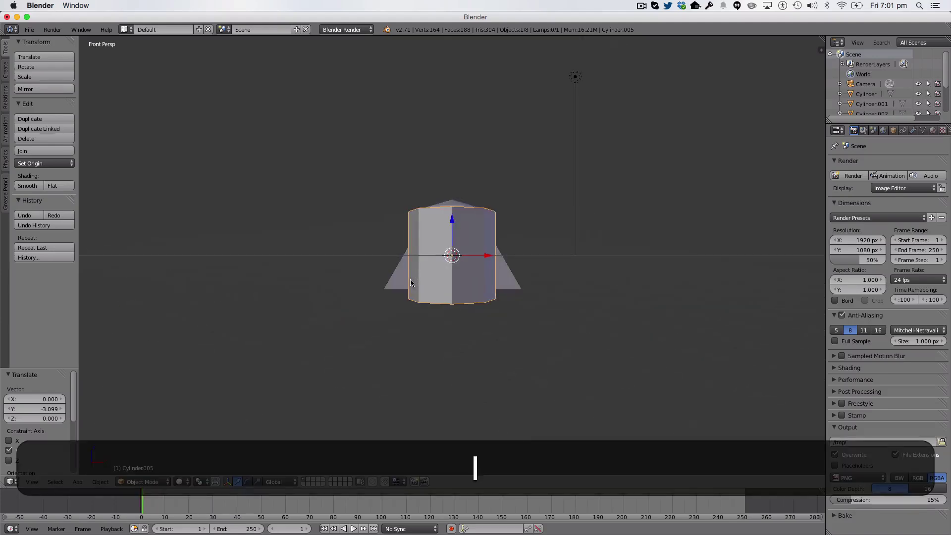
{"action": "key", "text": "KP_0"}
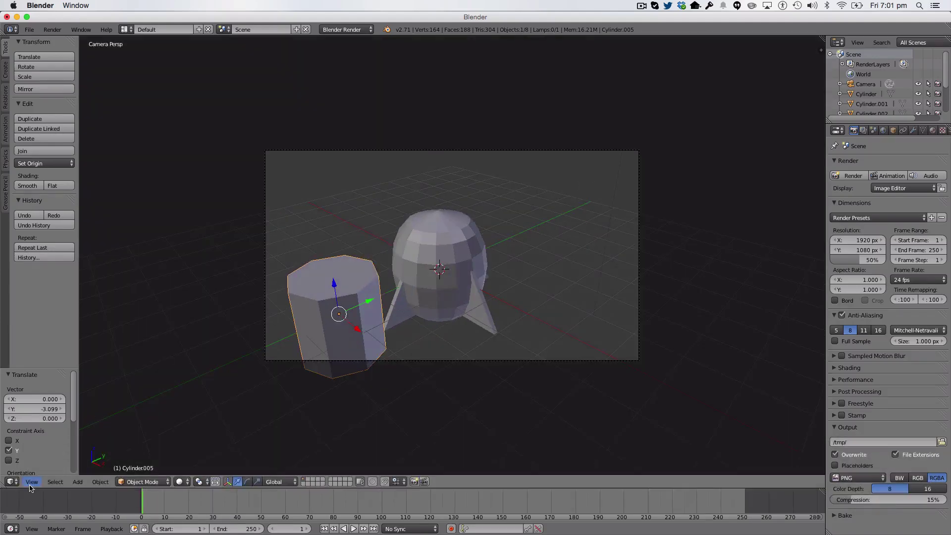
{"action": "left_click", "coordinate": [31, 482]}
{"action": "key", "text": "ctrl"}
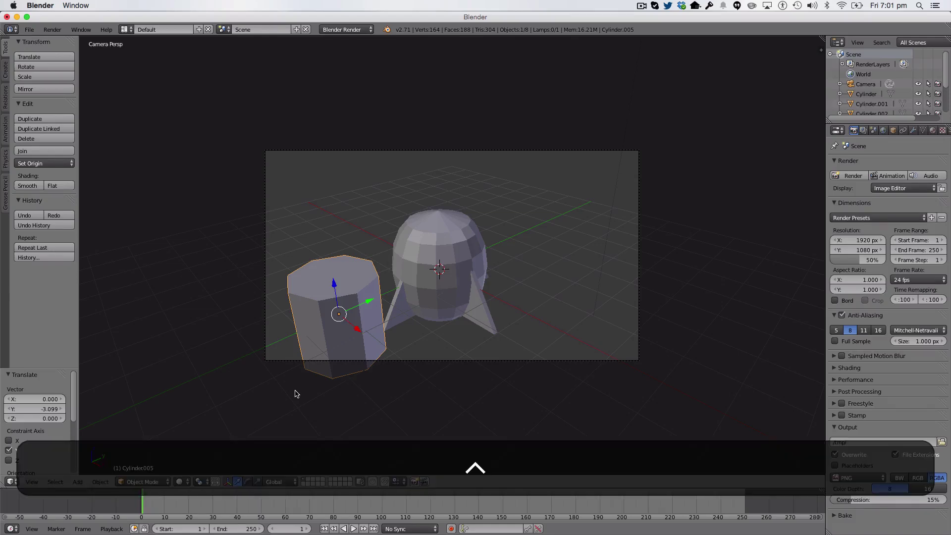
{"action": "key", "text": "ctrl+shift+KP_7"}
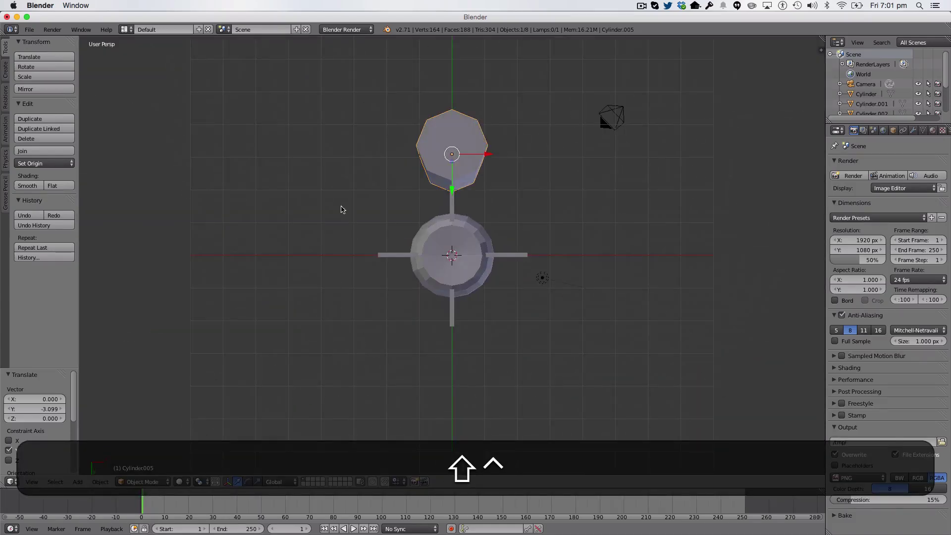
{"action": "key", "text": "KP_5"}
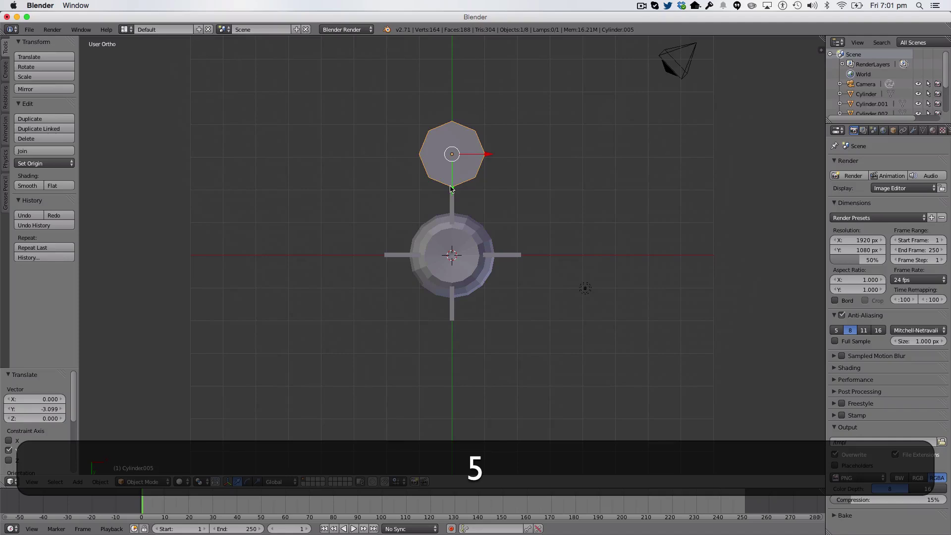
{"action": "left_click_drag", "start_coordinate": [451, 189], "coordinate": [465, 288]}
{"action": "key", "text": "KP_3"}
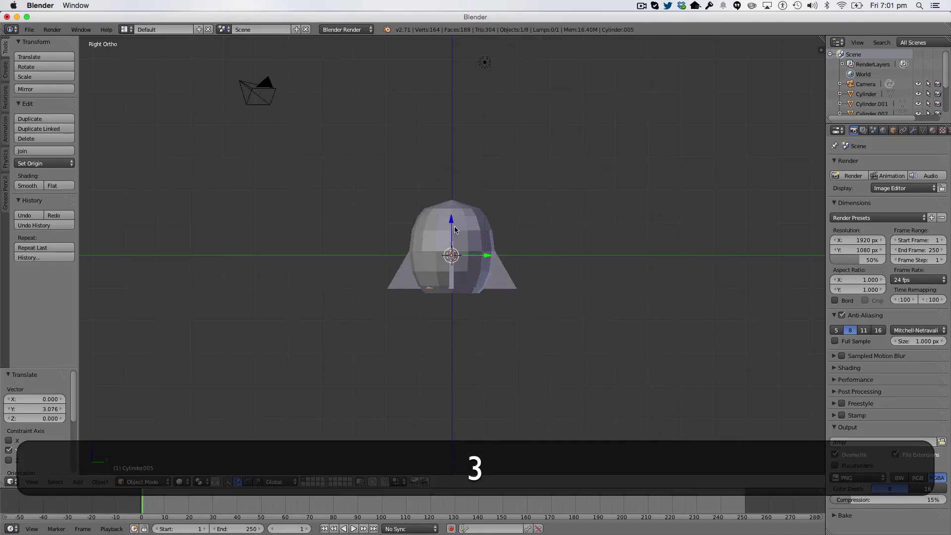
{"action": "left_click_drag", "start_coordinate": [455, 230], "coordinate": [445, 272]}
Scale the cylinder down by 0.5, then flatten it vertically to 0.272.
{"action": "key", "text": "s"}
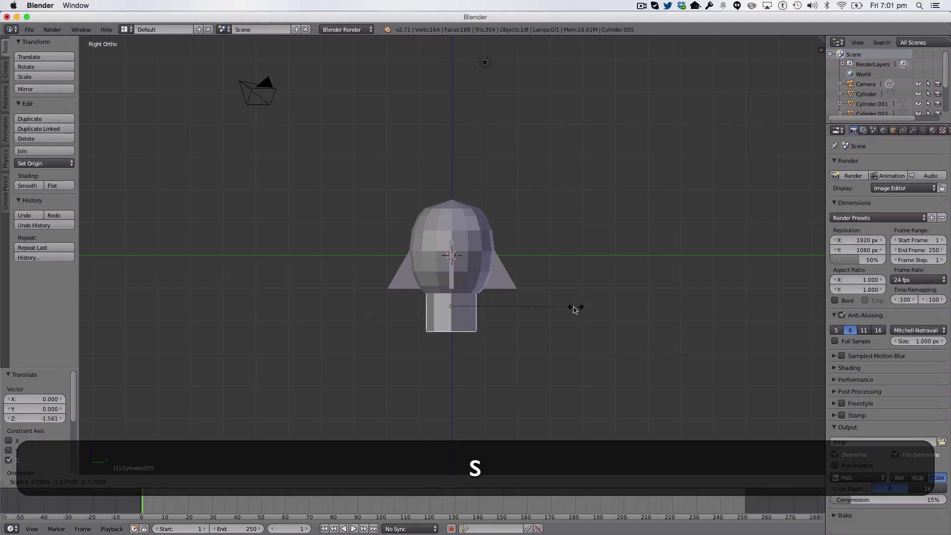
{"action": "left_click", "coordinate": [535, 310]}
{"action": "key", "text": "s"}
{"action": "key", "text": "z"}
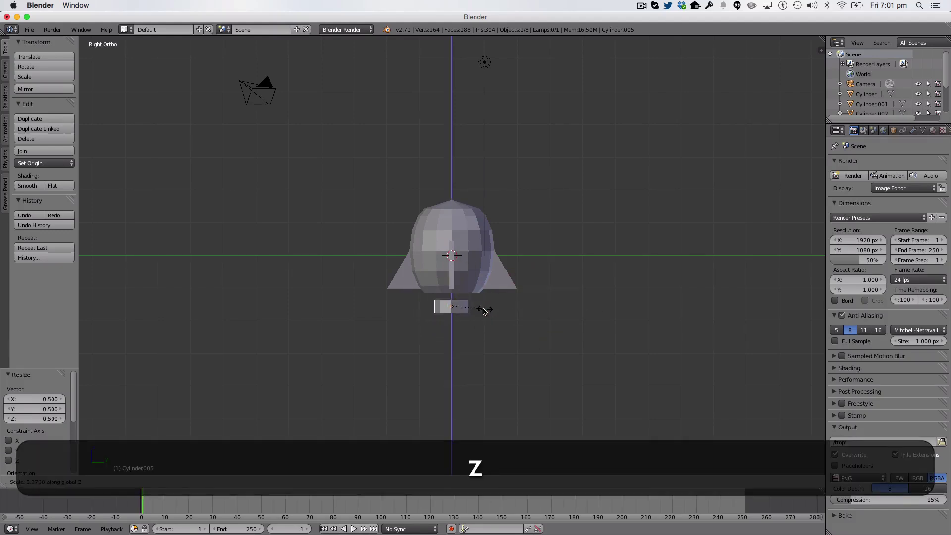
{"action": "left_click", "coordinate": [474, 304]}
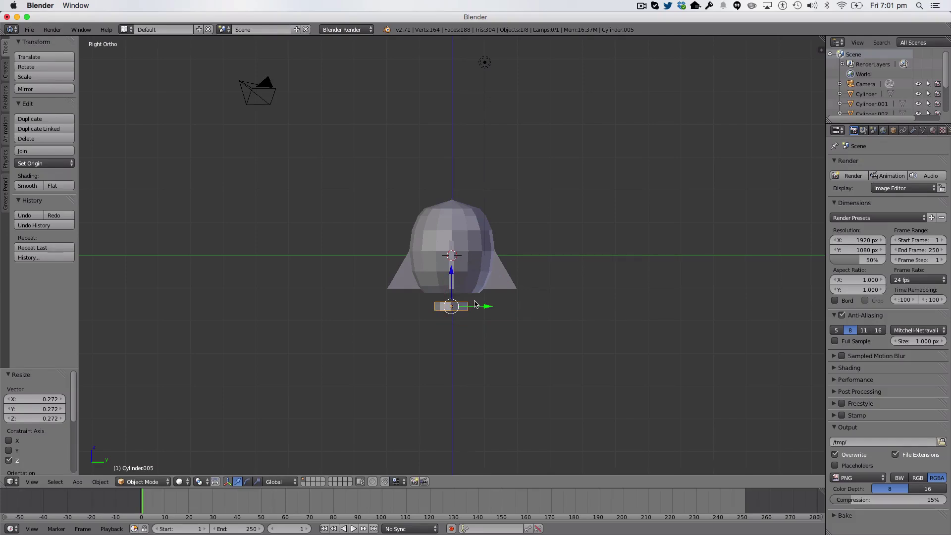
{"action": "key", "text": "ctrl+shift+7"}
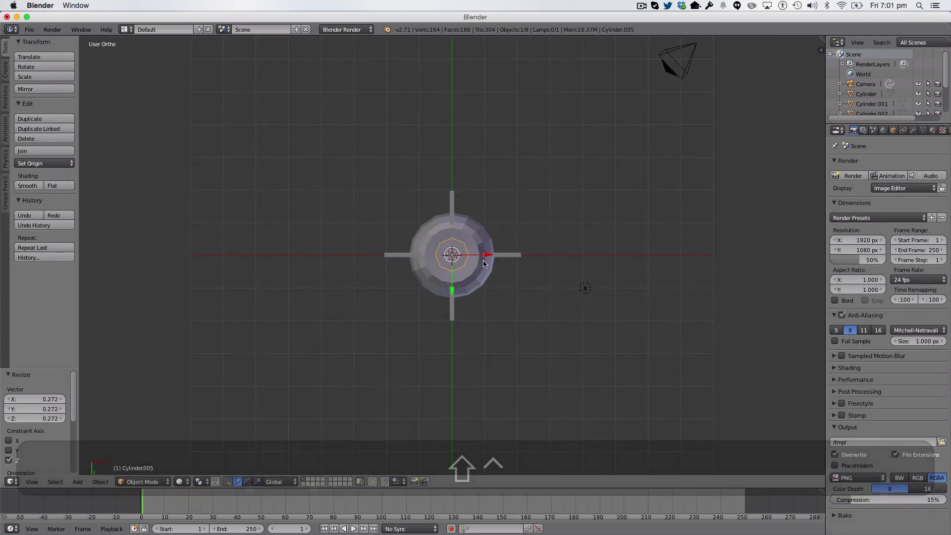
In Edit Mode, circle-select the centre vertices at the exhaust's end.
{"action": "key", "text": "Tab"}
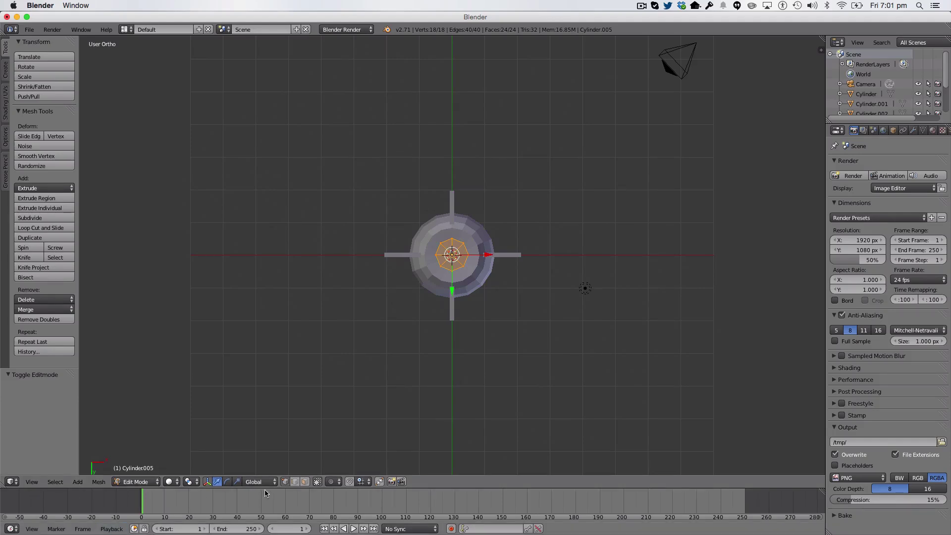
{"action": "left_click", "coordinate": [306, 482]}
{"action": "key", "text": "a"}
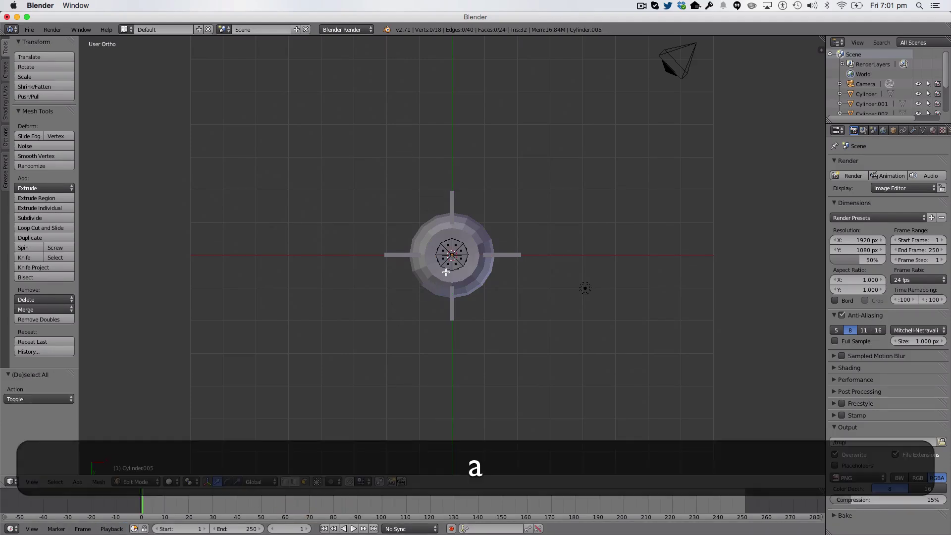
{"action": "key", "text": "z"}
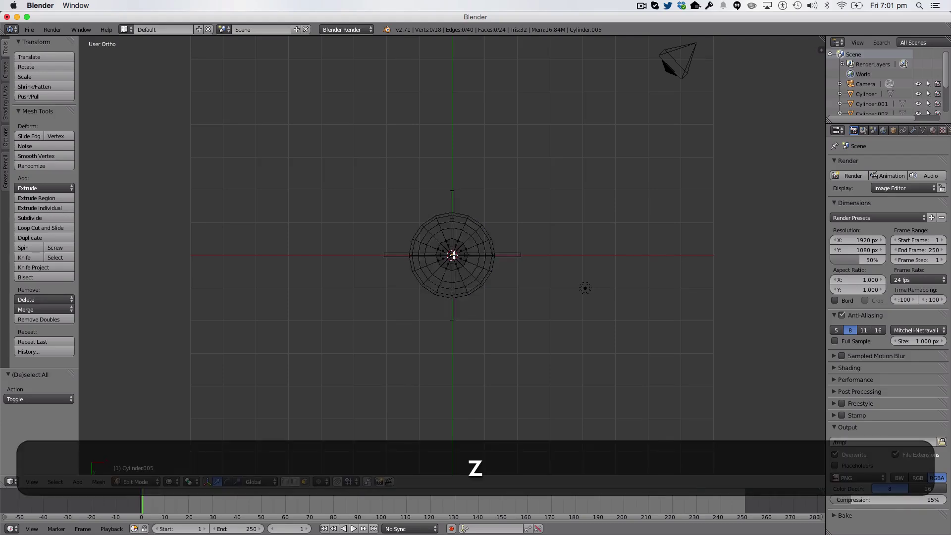
{"action": "key", "text": "z"}
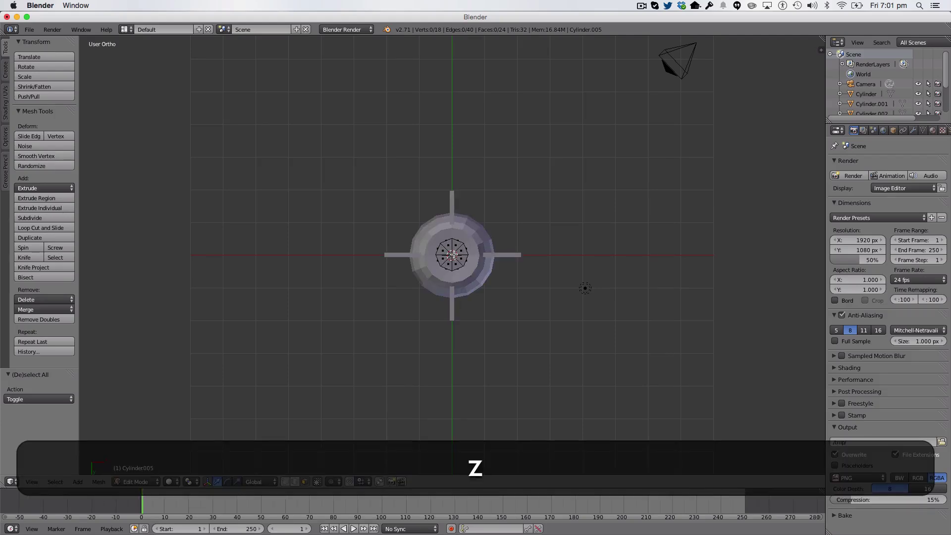
{"action": "key", "text": "c"}
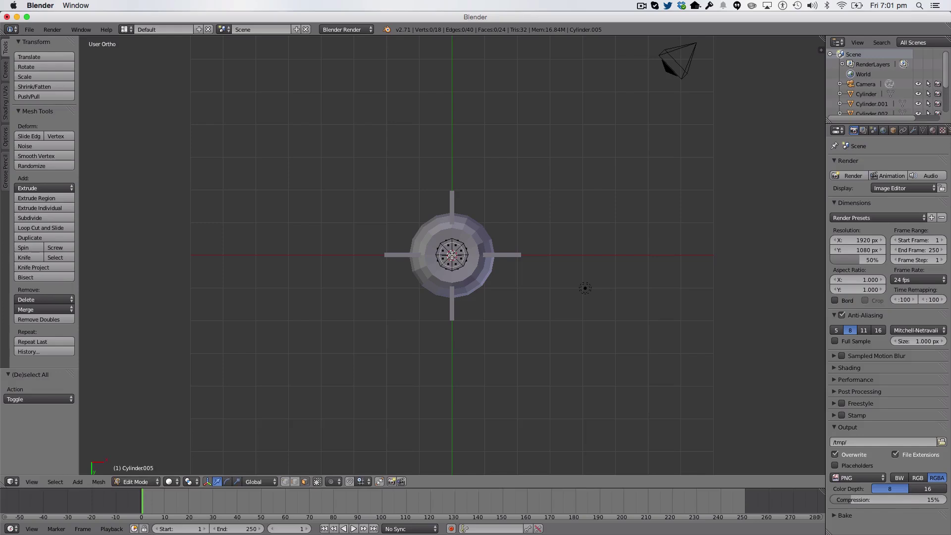
{"action": "left_click", "coordinate": [451, 255]}
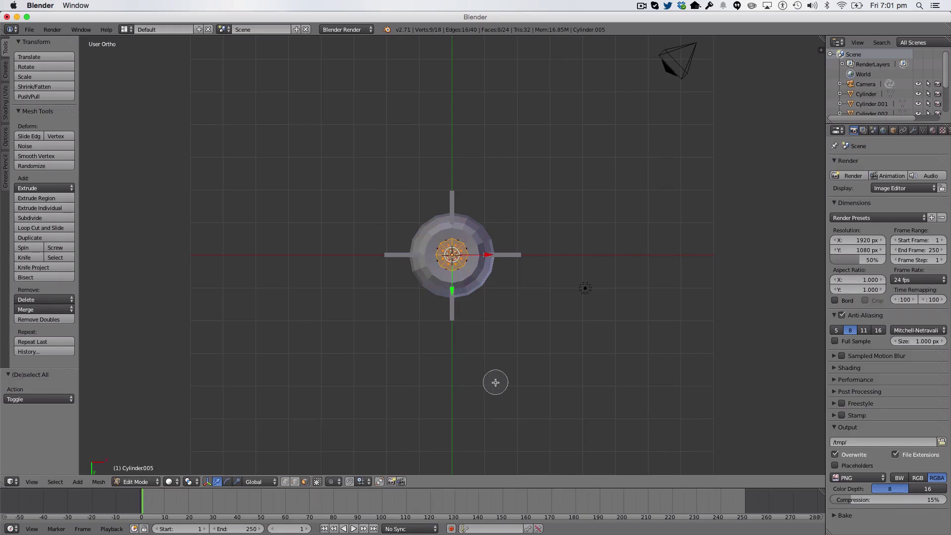
{"action": "key", "text": "3"}
{"action": "key", "text": "Escape"}
{"action": "key", "text": "3"}
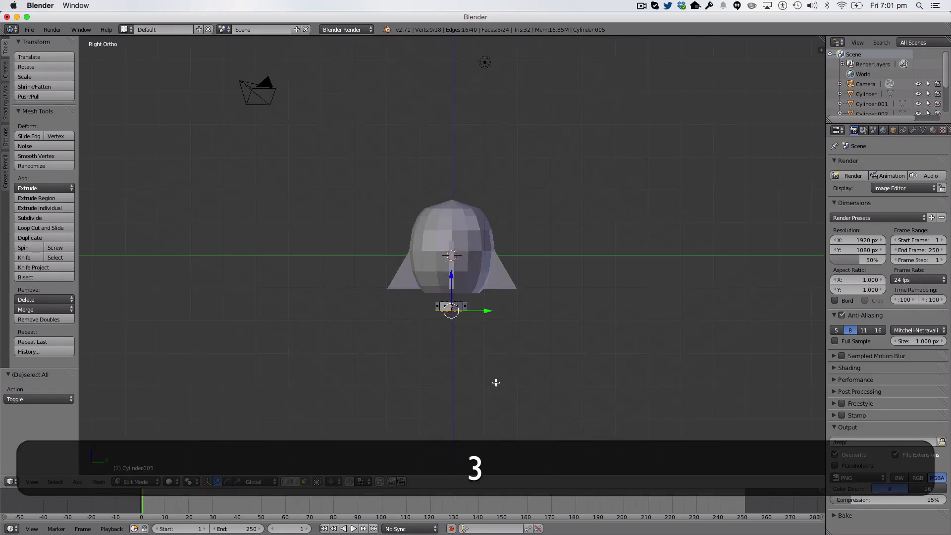
Extrude the selection and shrink the new ring to 0.61.
{"action": "key", "text": "e"}
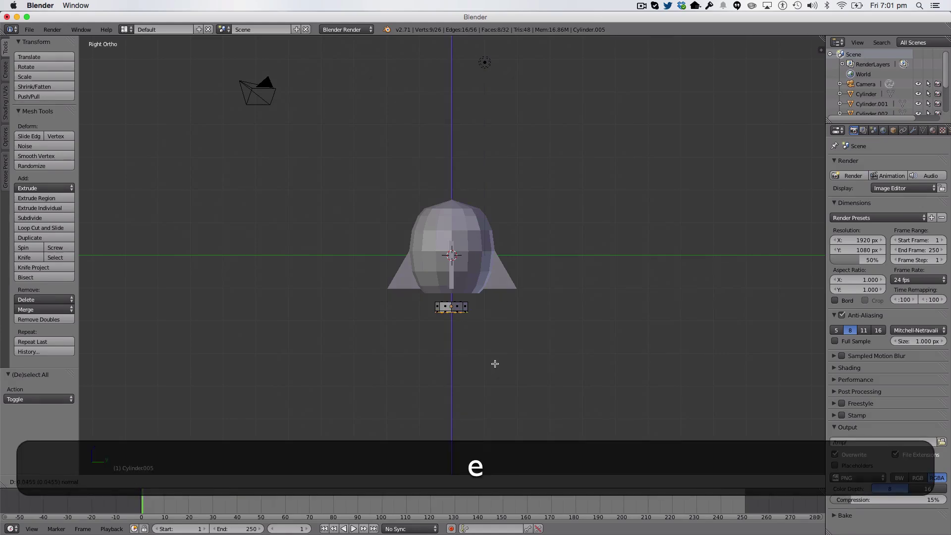
{"action": "left_click", "coordinate": [495, 365]}
{"action": "key", "text": "s"}
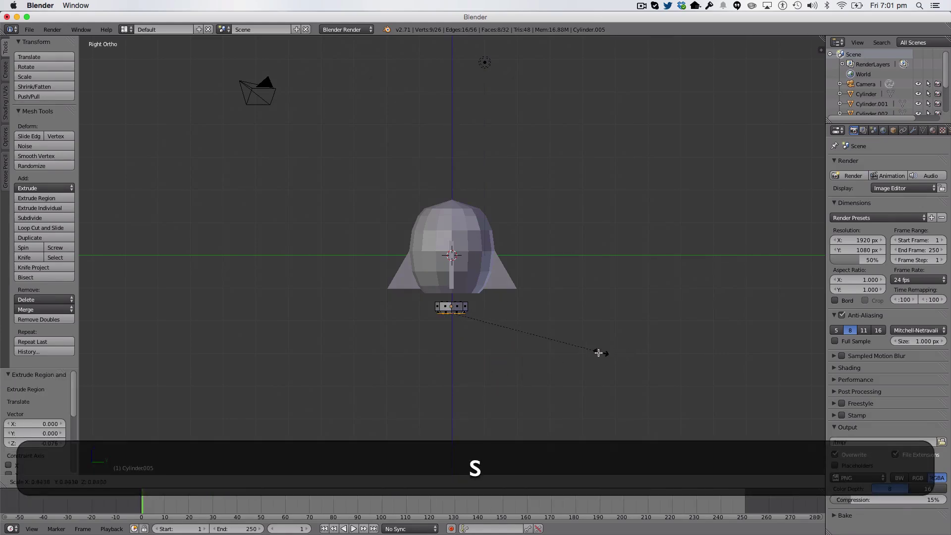
{"action": "left_click", "coordinate": [557, 347]}
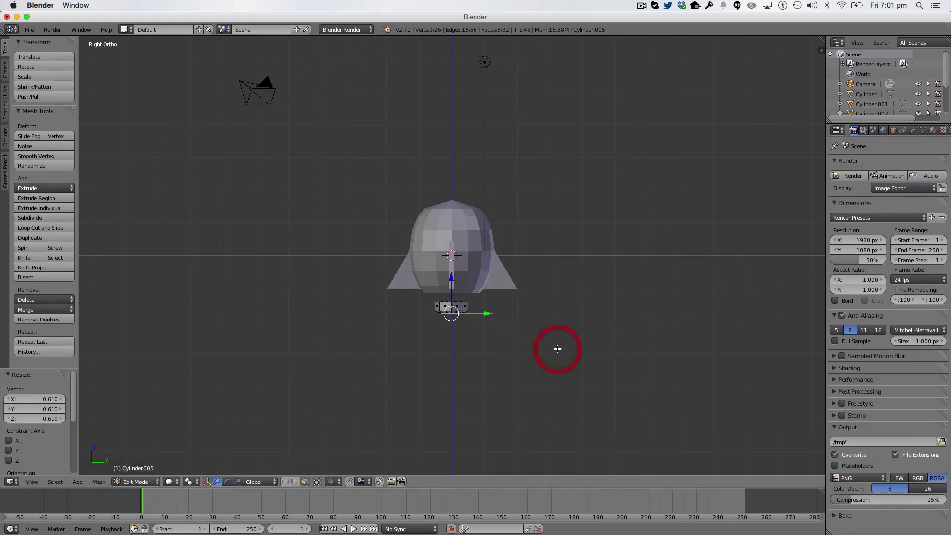
Delete the end faces to leave an open nozzle.
{"action": "key", "text": "ctrl+shift+7"}
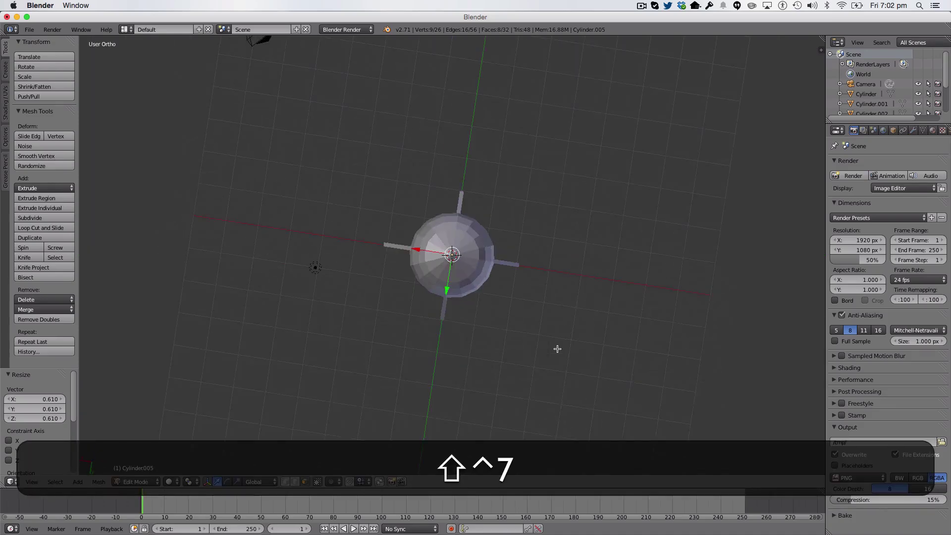
{"action": "key", "text": "ctrl+shift+7"}
{"action": "middle_click_drag", "start_coordinate": [501, 336], "coordinate": [504, 146]}
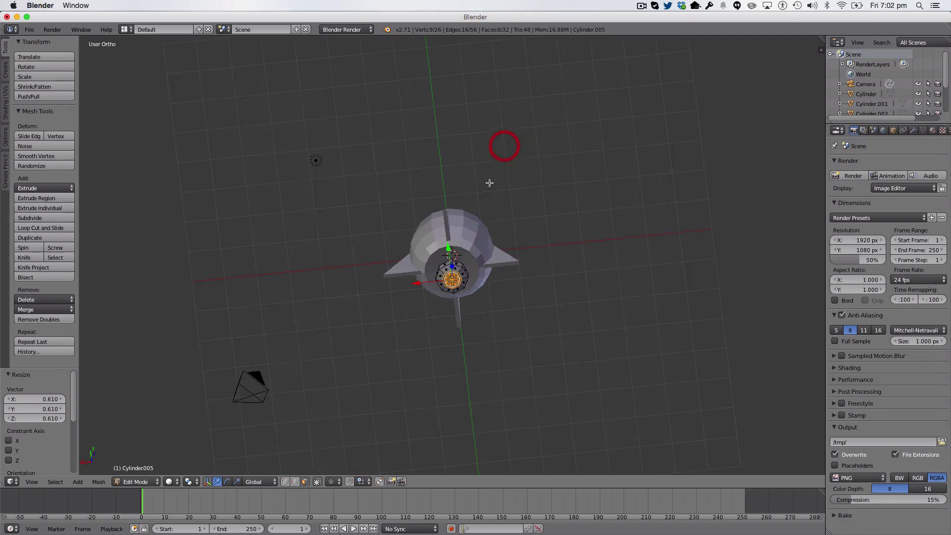
{"action": "middle_click_drag", "start_coordinate": [489, 302], "coordinate": [503, 272]}
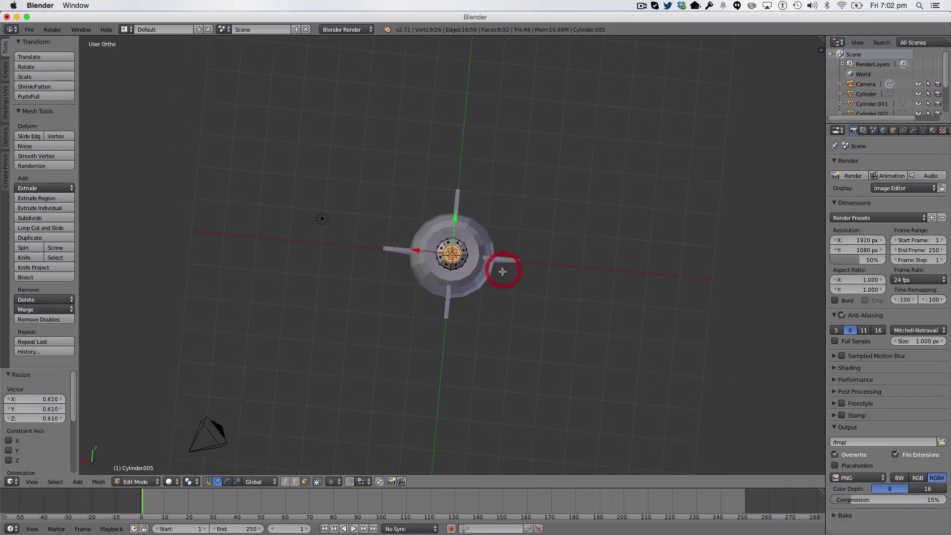
{"action": "key", "text": "x"}
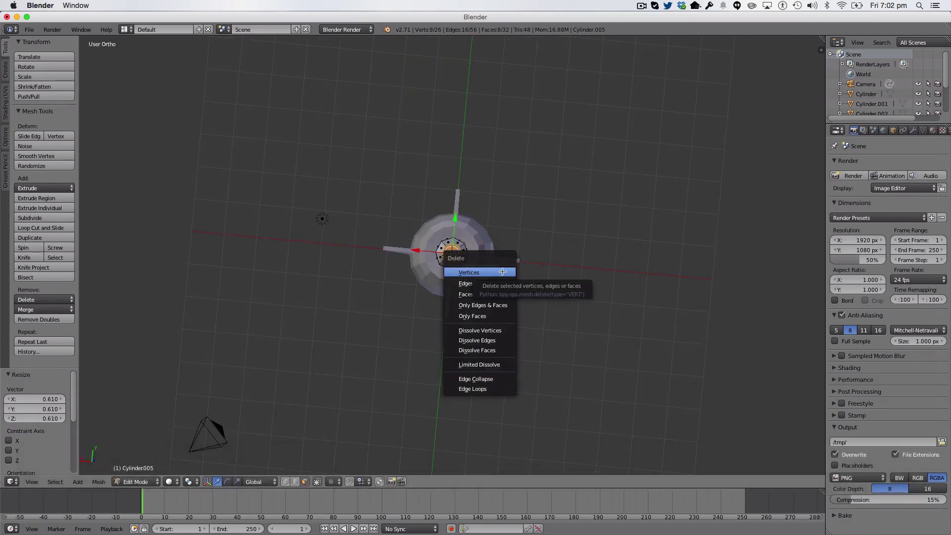
{"action": "left_click", "coordinate": [492, 294]}
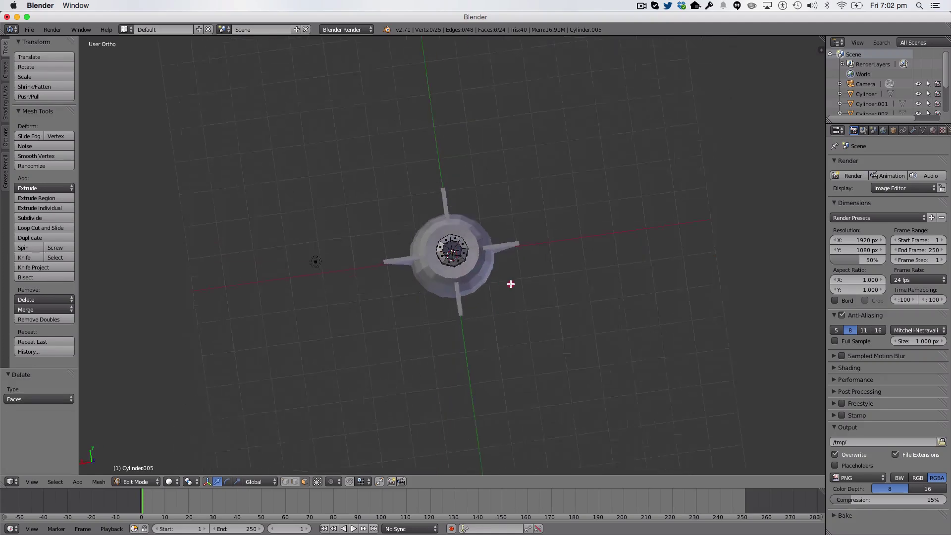
{"action": "middle_click_drag", "start_coordinate": [511, 206], "coordinate": [563, 419]}
Move the exhaust up along Z so it sits snugly under the body.
{"action": "key", "text": "Tab"}
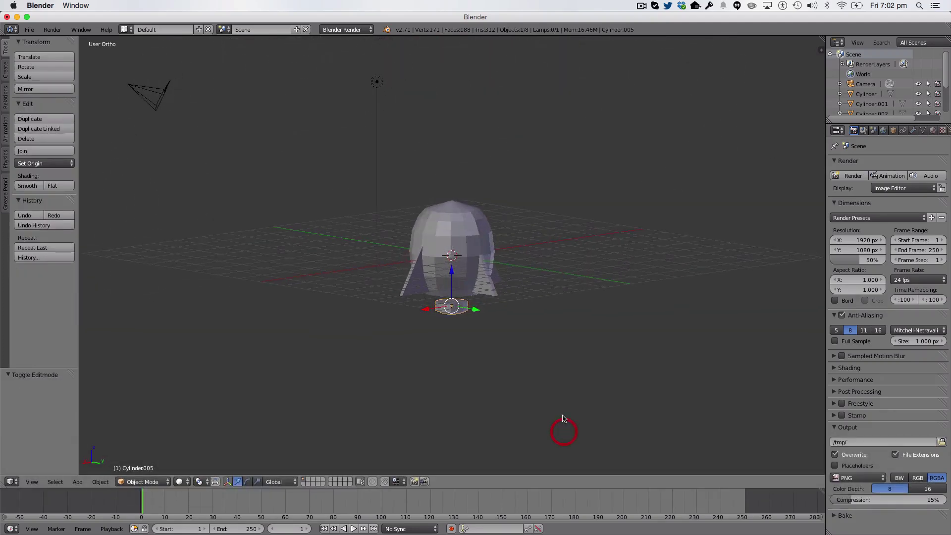
{"action": "key", "text": "3"}
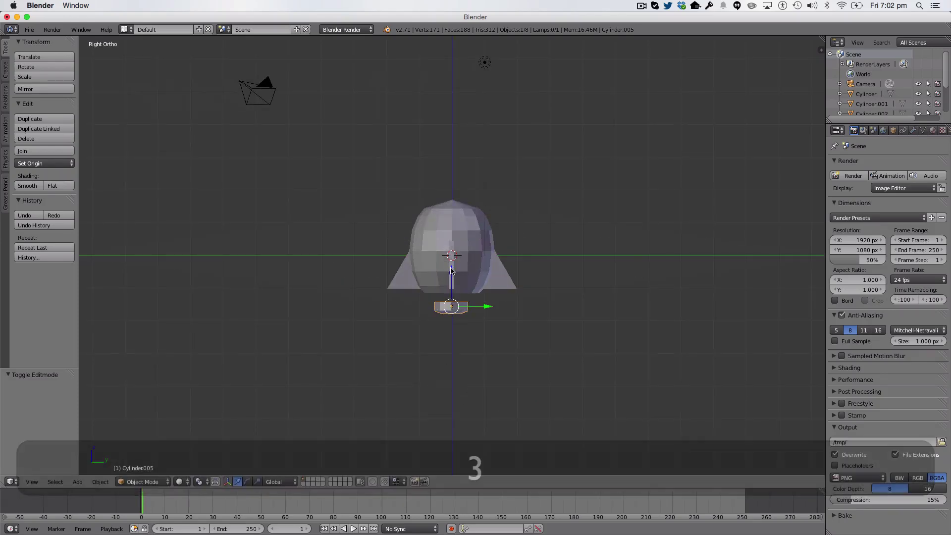
{"action": "key", "text": "g"}
{"action": "key", "text": "z"}
{"action": "left_click", "coordinate": [451, 256]}
Delete the lamp and the camera from the scene.
{"action": "key", "text": "a"}
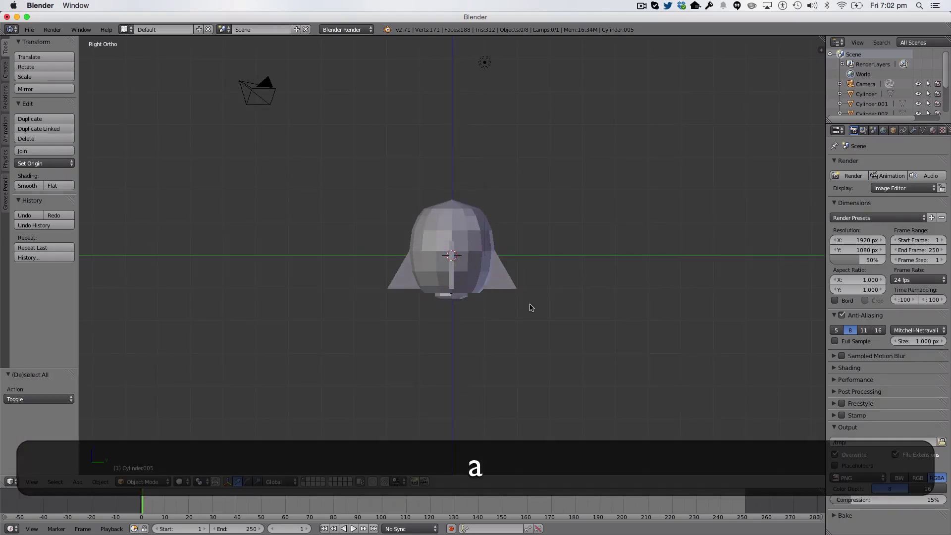
{"action": "middle_click_drag", "start_coordinate": [528, 307], "coordinate": [501, 325]}
{"action": "right_click", "coordinate": [424, 117]}
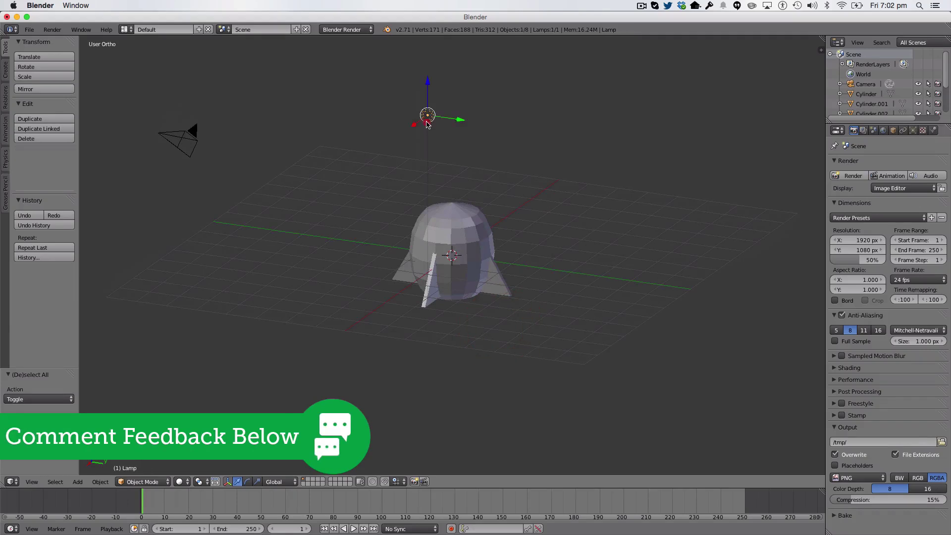
{"action": "key", "text": "x"}
{"action": "left_click", "coordinate": [425, 124]}
{"action": "right_click", "coordinate": [195, 141]}
{"action": "key", "text": "x"}
{"action": "left_click", "coordinate": [195, 148]}
Orbit around the rocket and switch the view back to perspective.
{"action": "middle_click_drag", "start_coordinate": [191, 146], "coordinate": [618, 221]}
{"action": "middle_click_drag", "start_coordinate": [512, 246], "coordinate": [582, 192]}
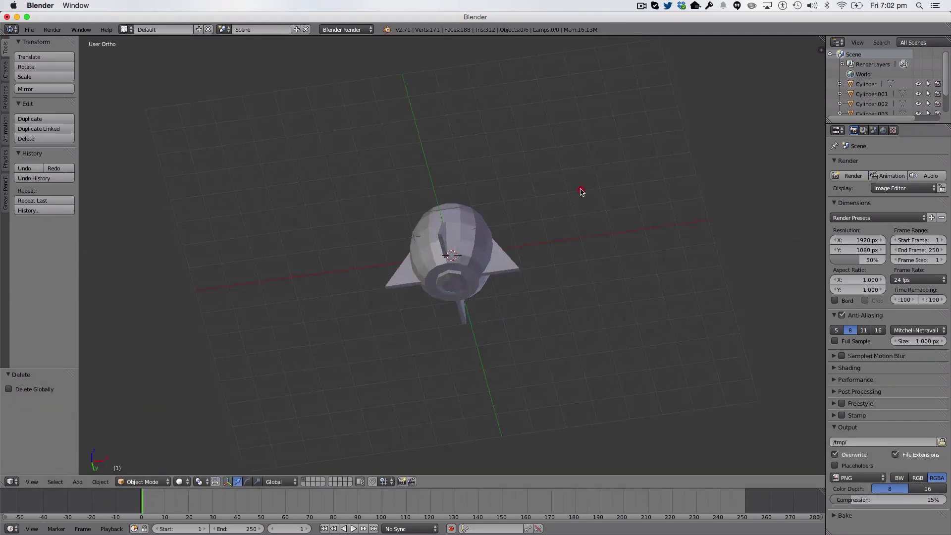
{"action": "middle_click_drag", "start_coordinate": [474, 289], "coordinate": [516, 311]}
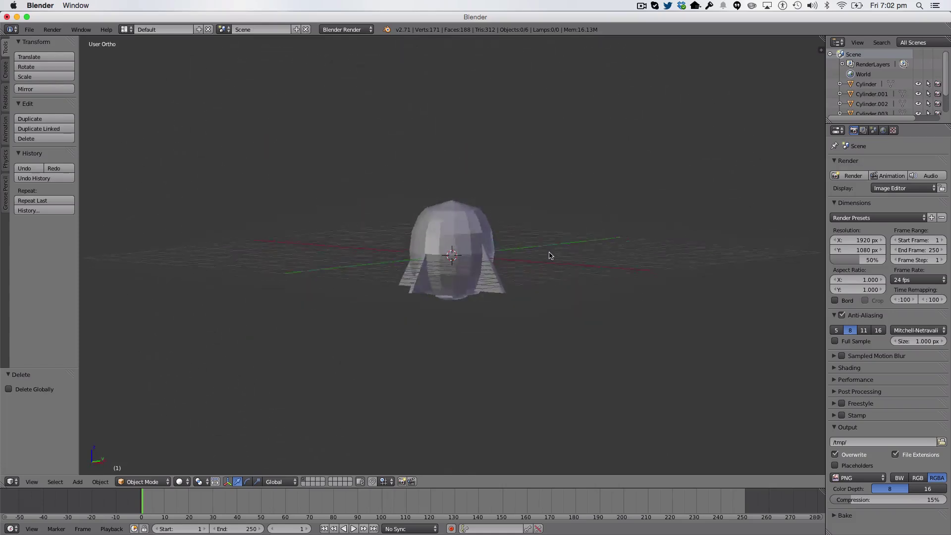
{"action": "middle_click_drag", "start_coordinate": [549, 255], "coordinate": [547, 302]}
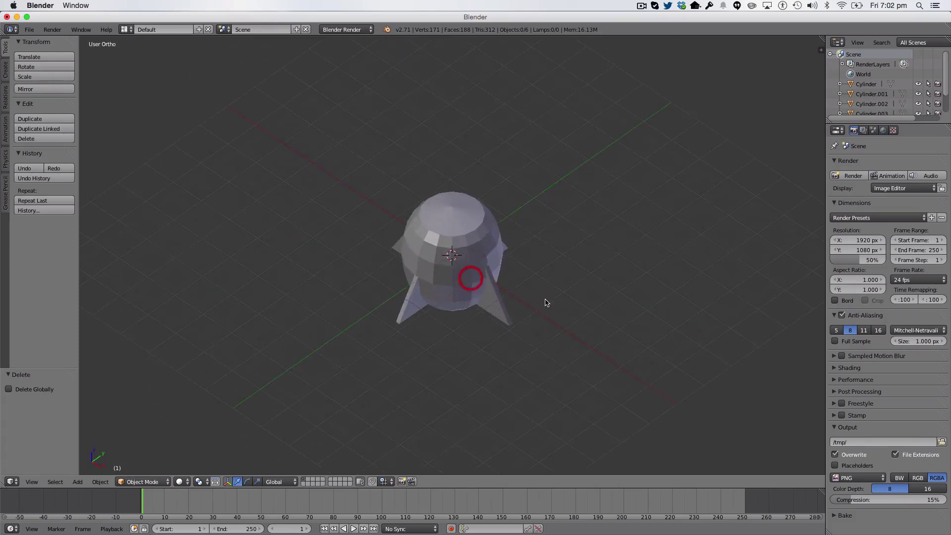
{"action": "key", "text": "KP_5"}
{"action": "scroll", "coordinate": [541, 301], "scroll_direction": "down", "scroll_amount": 2}
{"action": "scroll", "coordinate": [544, 353], "scroll_direction": "up", "scroll_amount": 4}
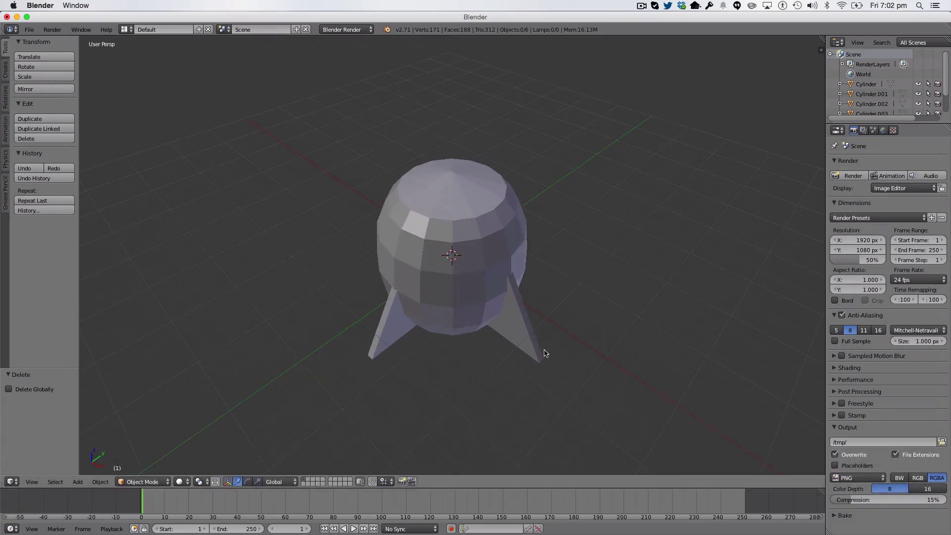
{"action": "middle_click_drag", "start_coordinate": [545, 353], "coordinate": [581, 334]}
Give the body a new material named Body and set the render engine to Cycles.
{"action": "right_click", "coordinate": [479, 248]}
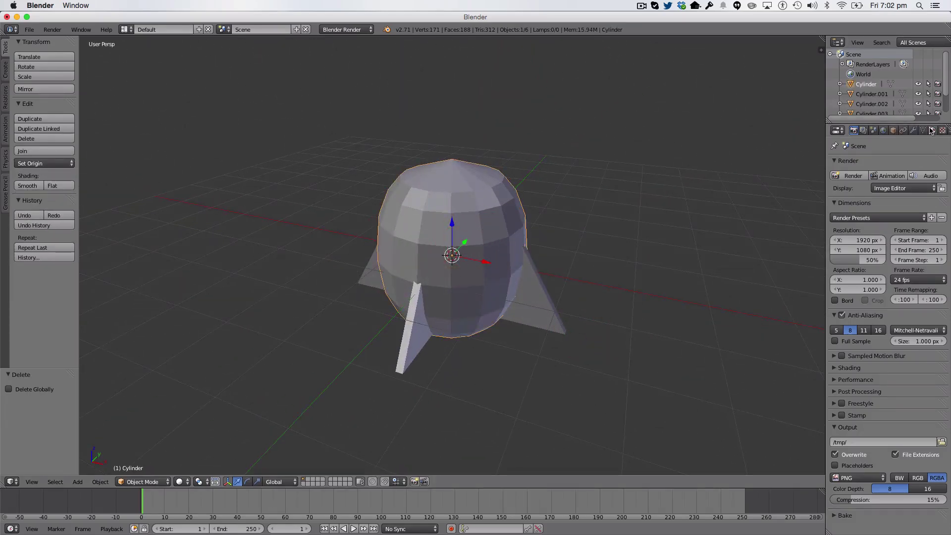
{"action": "left_click", "coordinate": [931, 131]}
{"action": "left_click", "coordinate": [873, 197]}
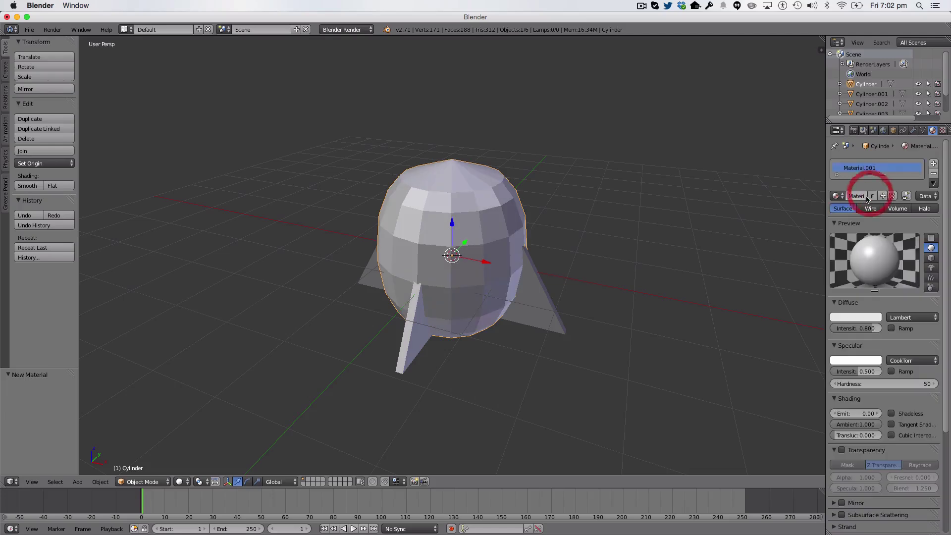
{"action": "left_click", "coordinate": [862, 196]}
{"action": "type", "text": "Body"}
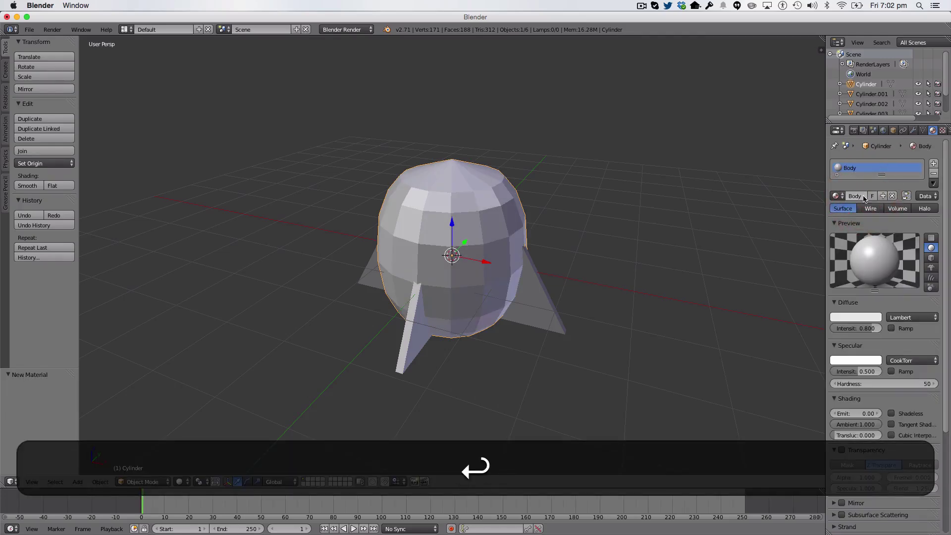
{"action": "left_click", "coordinate": [346, 29]}
{"action": "left_click", "coordinate": [365, 63]}
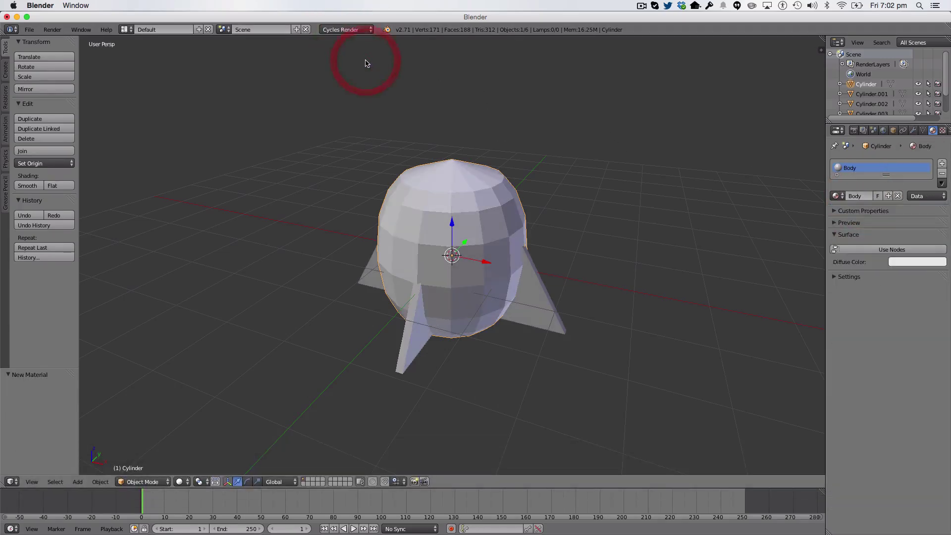
Enable nodes and set both surface colour and viewport colour to white.
{"action": "left_click", "coordinate": [886, 250]}
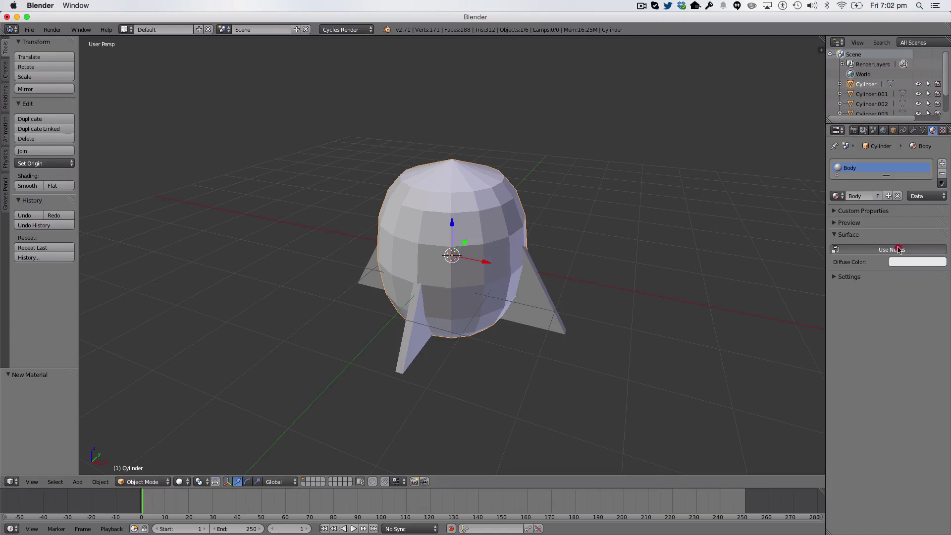
{"action": "left_click", "coordinate": [898, 267]}
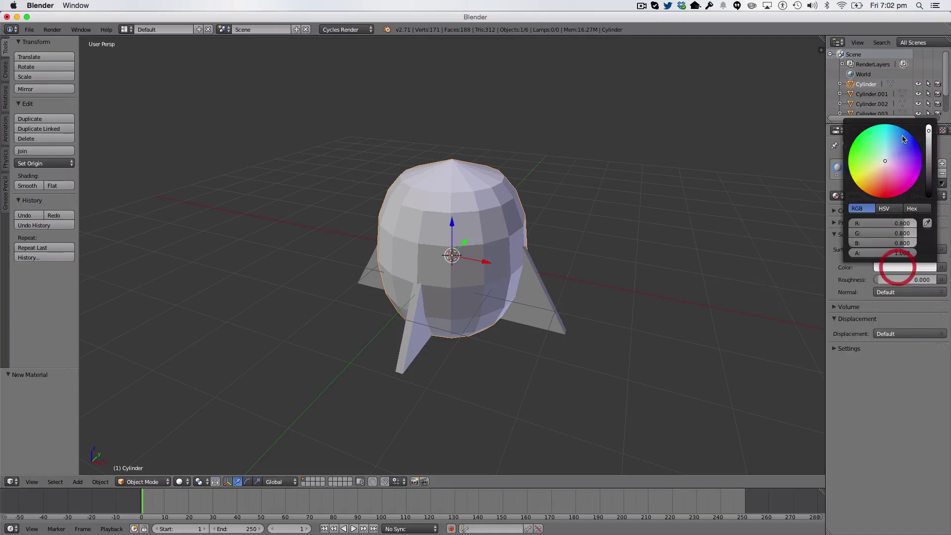
{"action": "left_click", "coordinate": [840, 348]}
{"action": "left_click", "coordinate": [856, 371]}
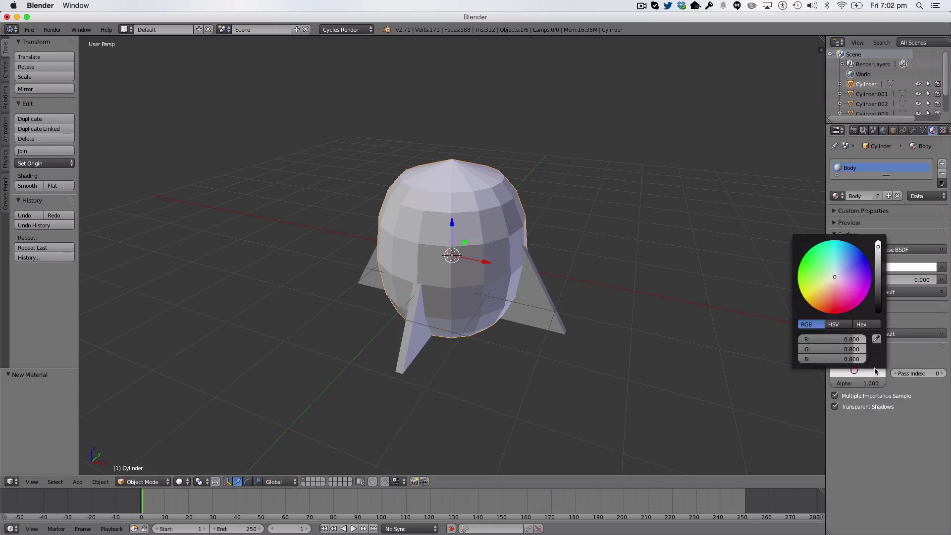
{"action": "left_click", "coordinate": [875, 340]}
{"action": "left_click", "coordinate": [887, 266]}
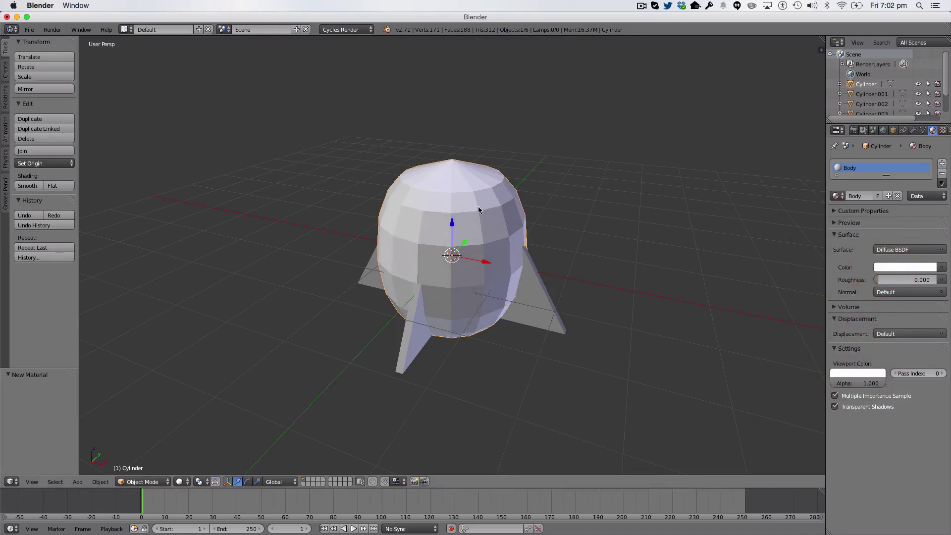
Create a red material named Red on the right fin, with red viewport colour.
{"action": "right_click", "coordinate": [546, 302]}
{"action": "left_click", "coordinate": [837, 195]}
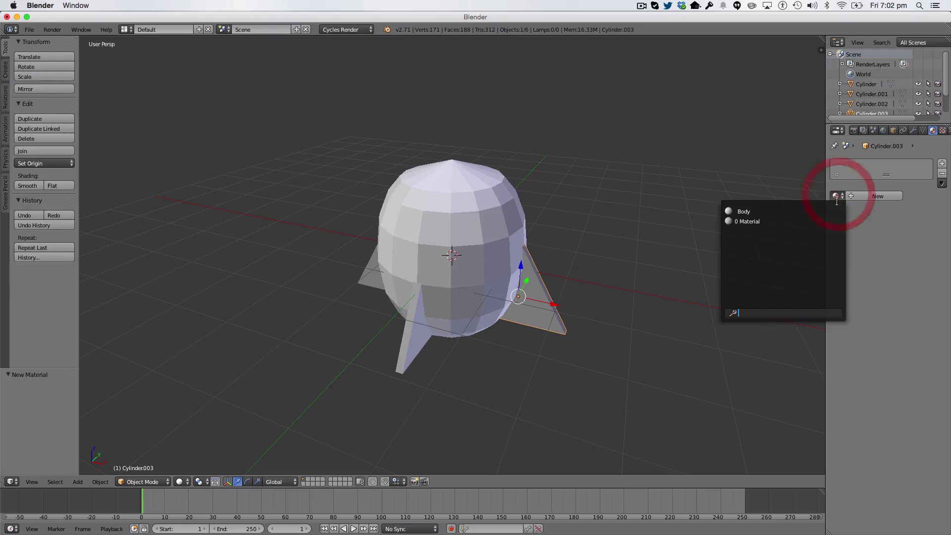
{"action": "left_click", "coordinate": [878, 196]}
{"action": "type", "text": "Red"}
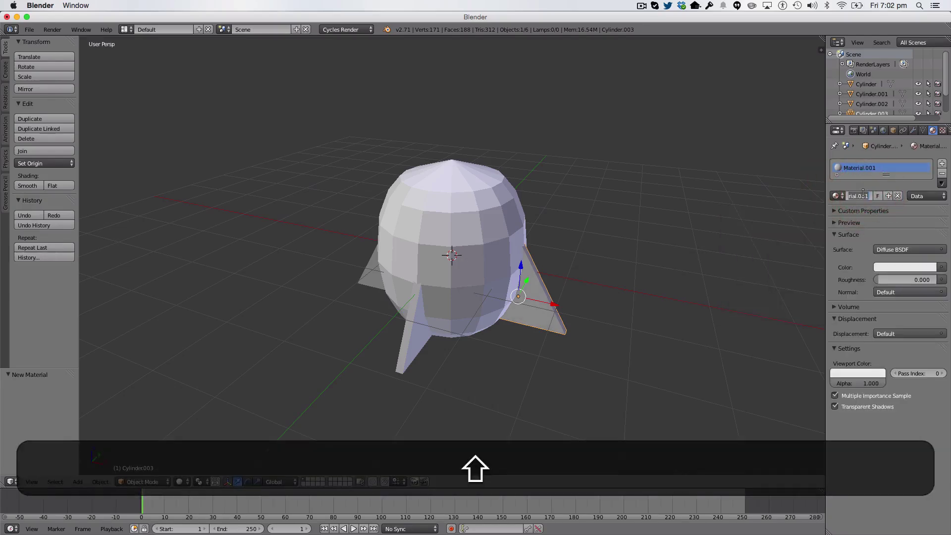
{"action": "key", "text": "Return"}
{"action": "left_click", "coordinate": [887, 269]}
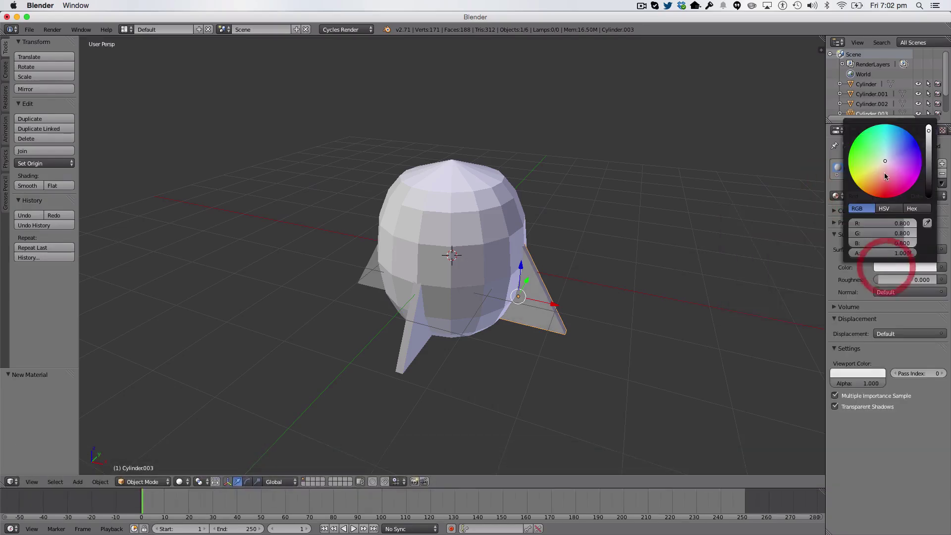
{"action": "left_click_drag", "start_coordinate": [884, 172], "coordinate": [892, 192]}
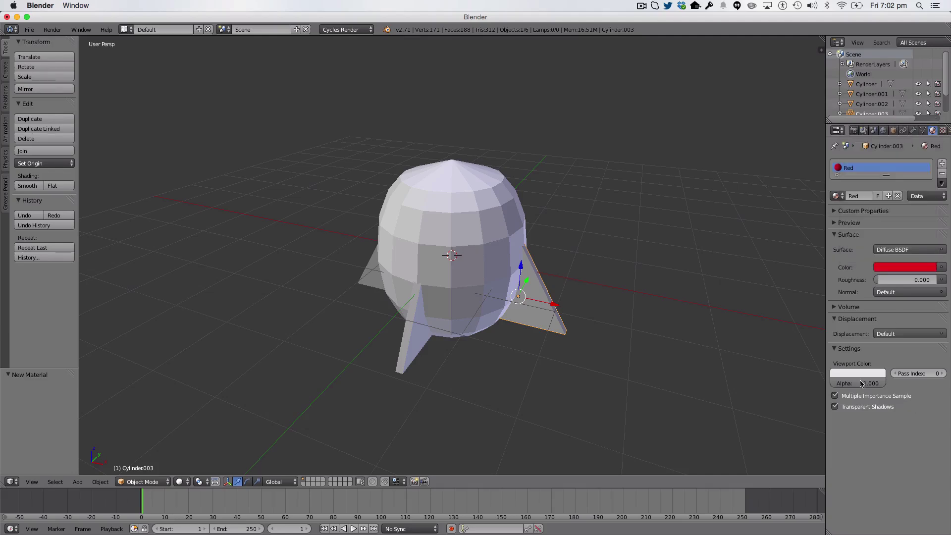
{"action": "left_click", "coordinate": [854, 373]}
{"action": "left_click_drag", "start_coordinate": [887, 268], "coordinate": [857, 373]}
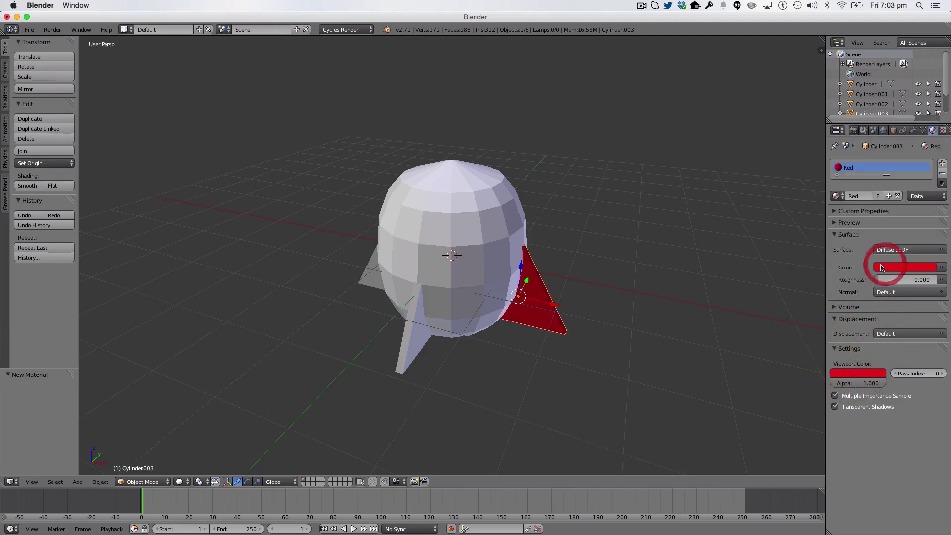
Assign the Red material to the left, lower and last remaining fins.
{"action": "right_click", "coordinate": [414, 328]}
{"action": "left_click", "coordinate": [836, 195]}
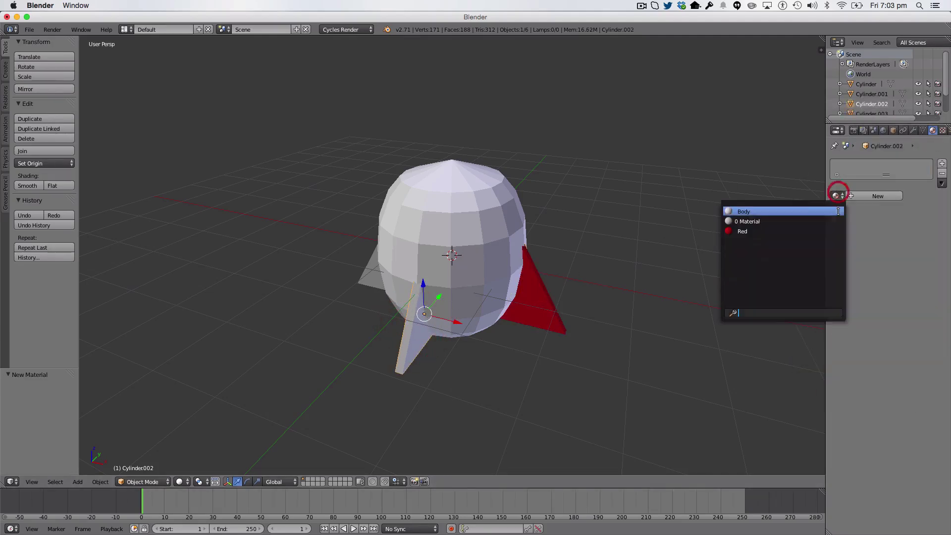
{"action": "left_click", "coordinate": [801, 228]}
{"action": "middle_click_drag", "start_coordinate": [583, 245], "coordinate": [496, 334]}
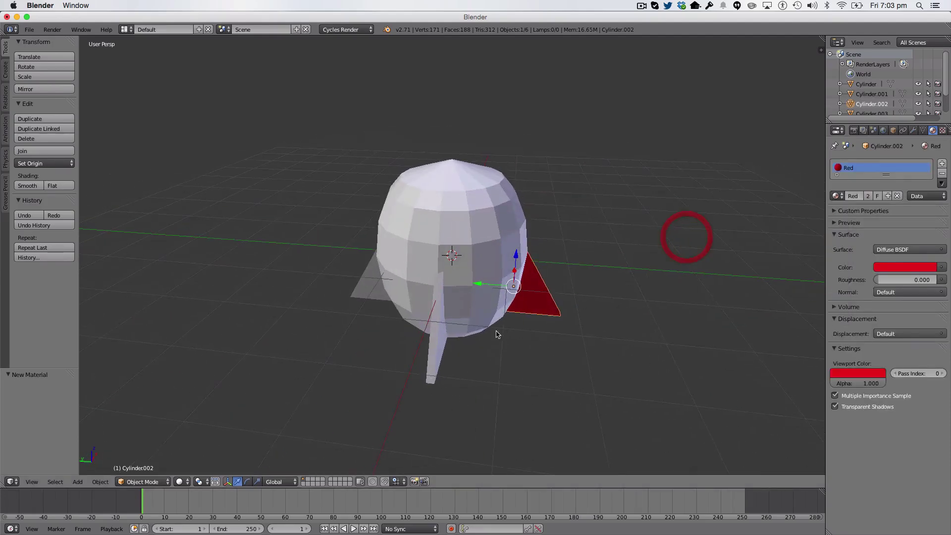
{"action": "right_click", "coordinate": [436, 349]}
{"action": "left_click", "coordinate": [836, 195]}
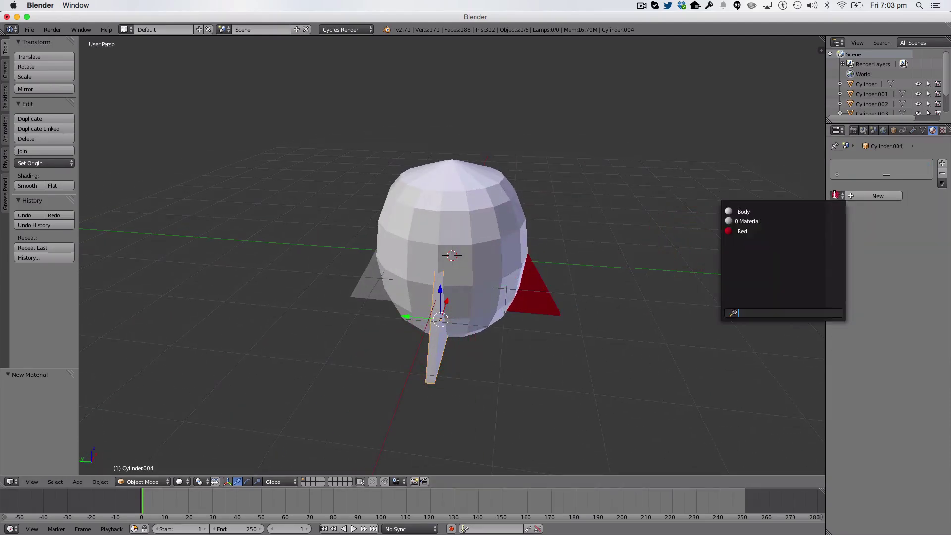
{"action": "left_click", "coordinate": [747, 229]}
{"action": "right_click", "coordinate": [367, 282]}
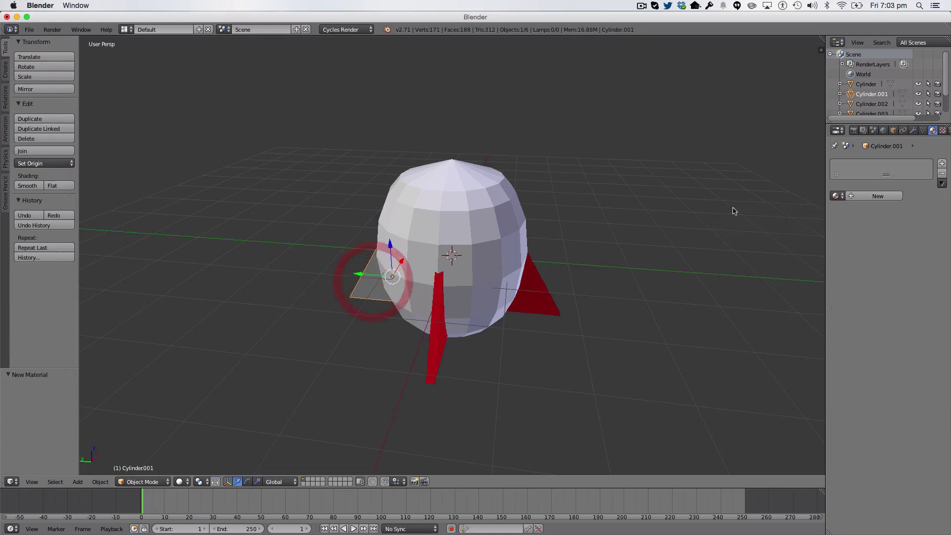
{"action": "left_click", "coordinate": [837, 196]}
{"action": "left_click", "coordinate": [747, 231]}
{"action": "middle_click_drag", "start_coordinate": [796, 227], "coordinate": [494, 135]}
{"action": "right_click", "coordinate": [453, 310]}
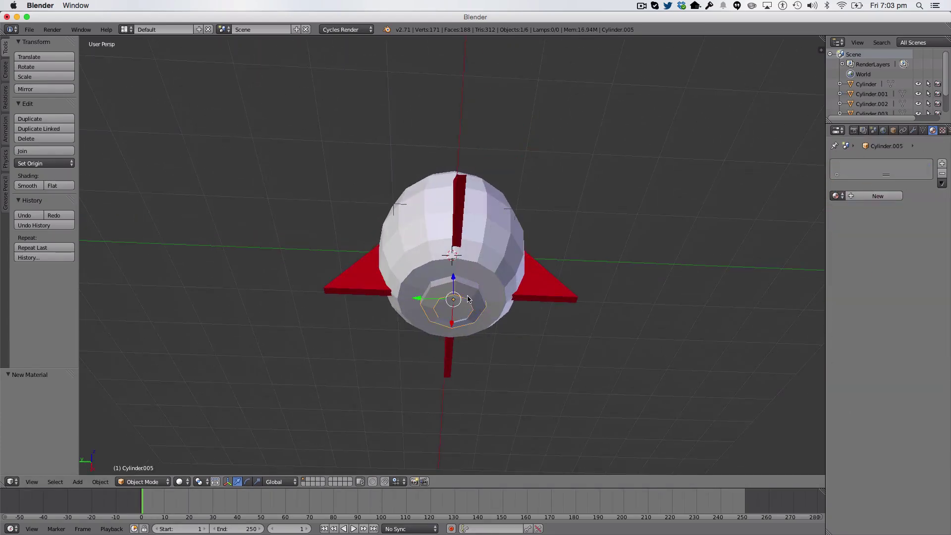
Create a material named Exhaust on the nozzle with dark grey surface and viewport colours.
{"action": "left_click", "coordinate": [857, 198]}
{"action": "left_click", "coordinate": [850, 197]}
{"action": "type", "text": "E"}
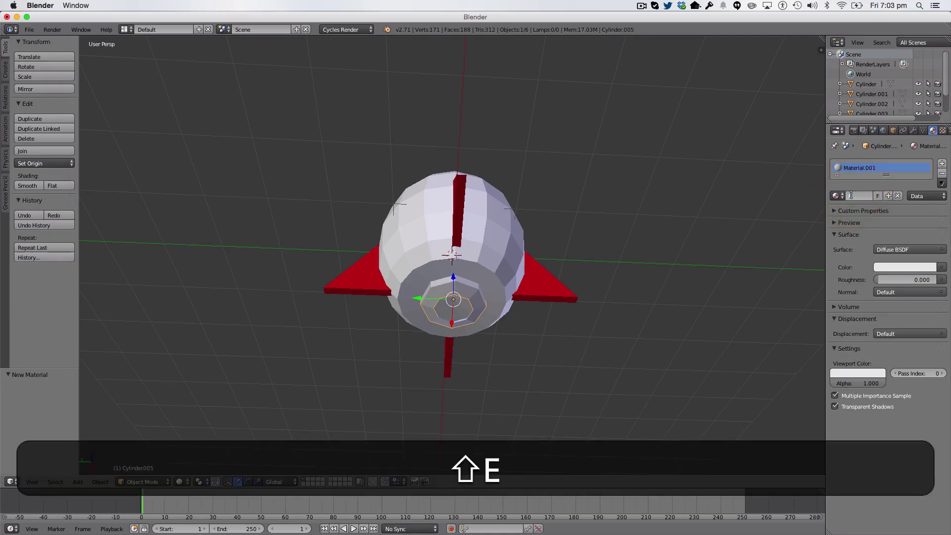
{"action": "type", "text": "Xhaust"}
{"action": "key", "text": "Return"}
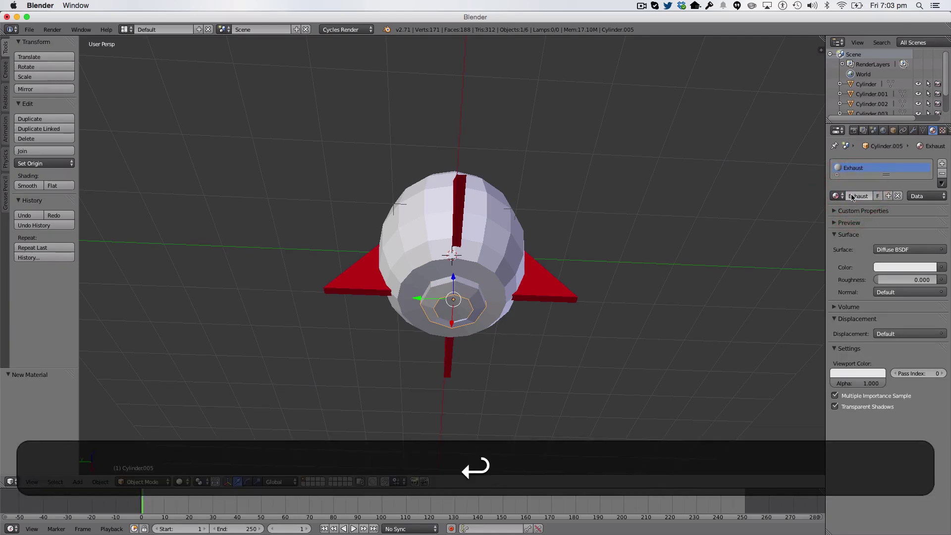
{"action": "left_click", "coordinate": [913, 267]}
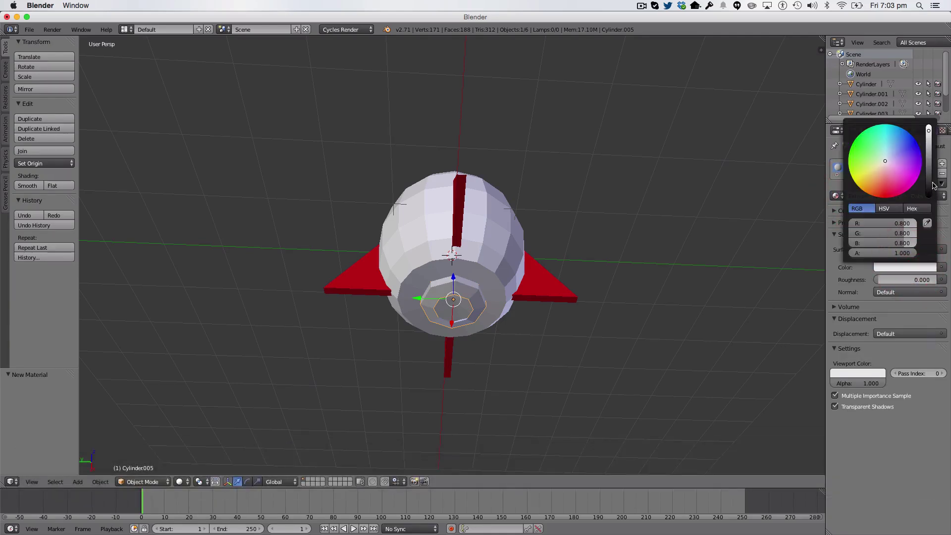
{"action": "left_click_drag", "start_coordinate": [928, 130], "coordinate": [929, 171]}
{"action": "left_click", "coordinate": [873, 373]}
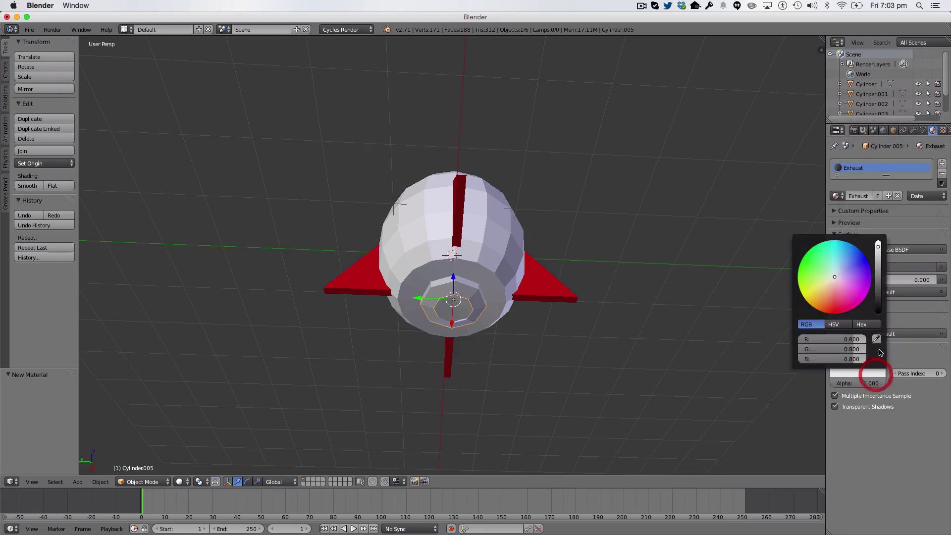
{"action": "left_click", "coordinate": [862, 344]}
{"action": "middle_click_drag", "start_coordinate": [718, 280], "coordinate": [688, 378]}
In the body's Edit Mode, circle-select the top centre faces from the top view.
{"action": "right_click", "coordinate": [483, 265]}
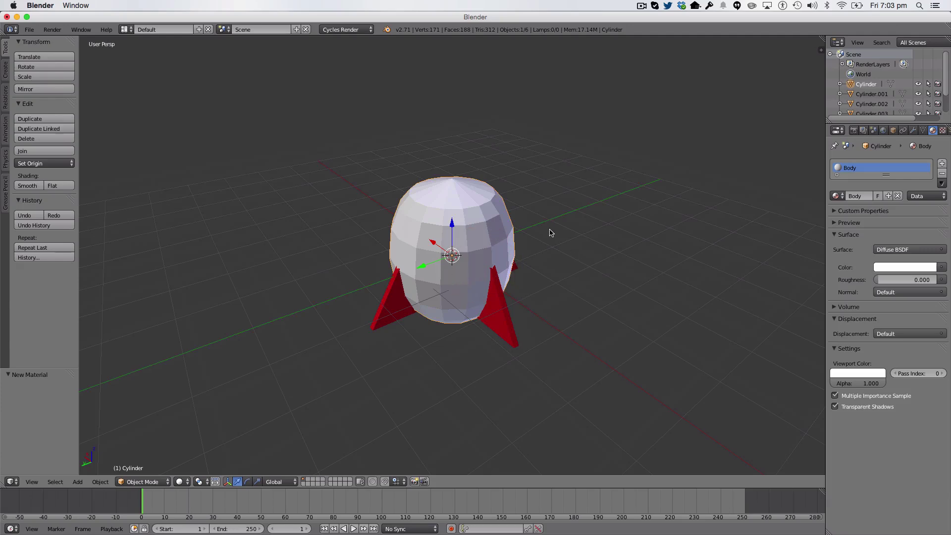
{"action": "middle_click_drag", "start_coordinate": [551, 233], "coordinate": [573, 246]}
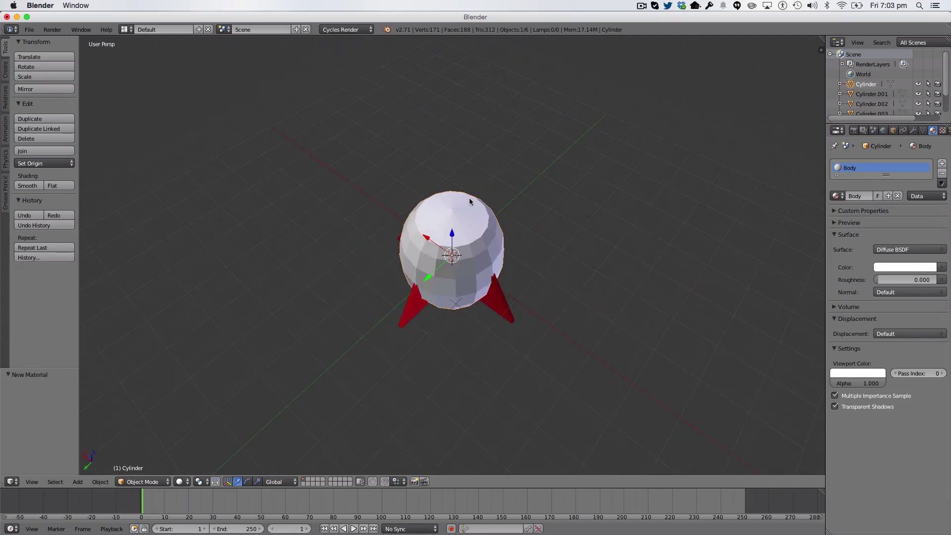
{"action": "middle_click_drag", "start_coordinate": [454, 225], "coordinate": [442, 173]}
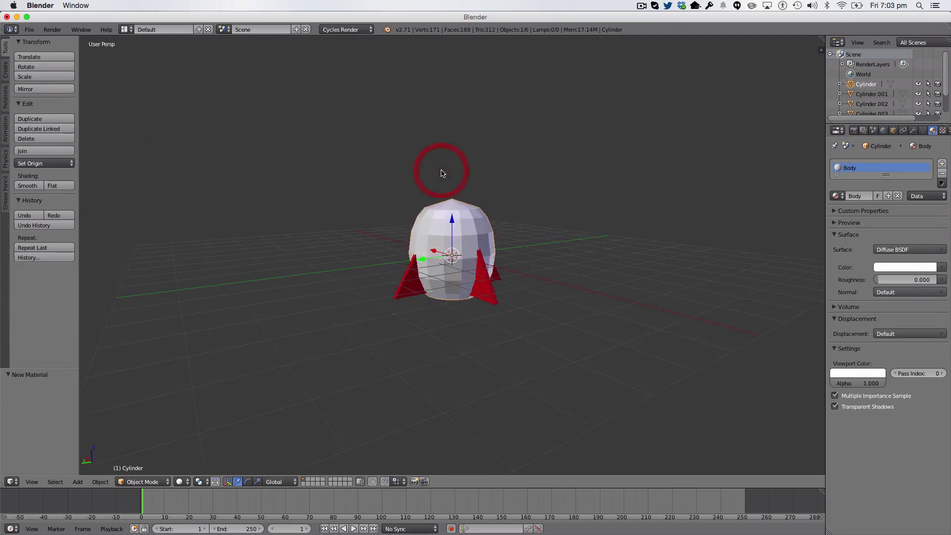
{"action": "key", "text": "Tab"}
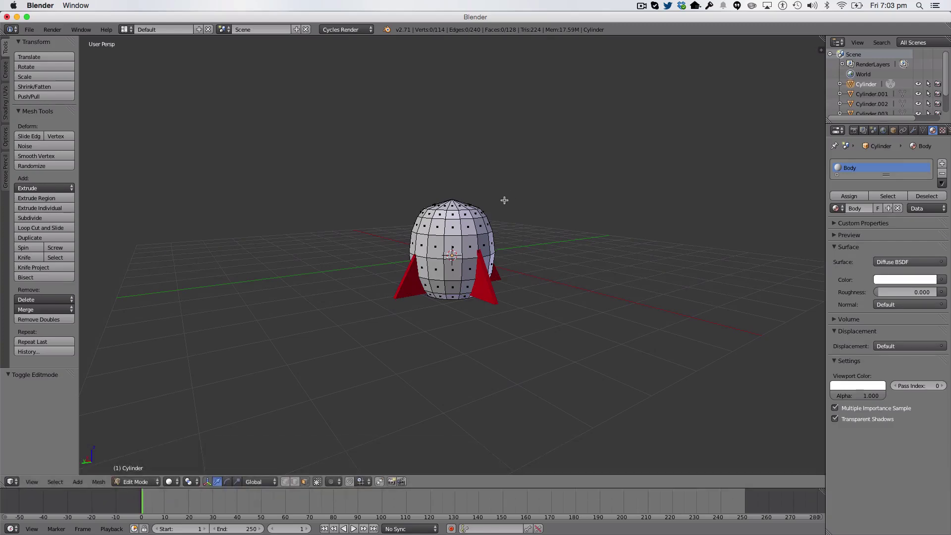
{"action": "key", "text": "KP_7"}
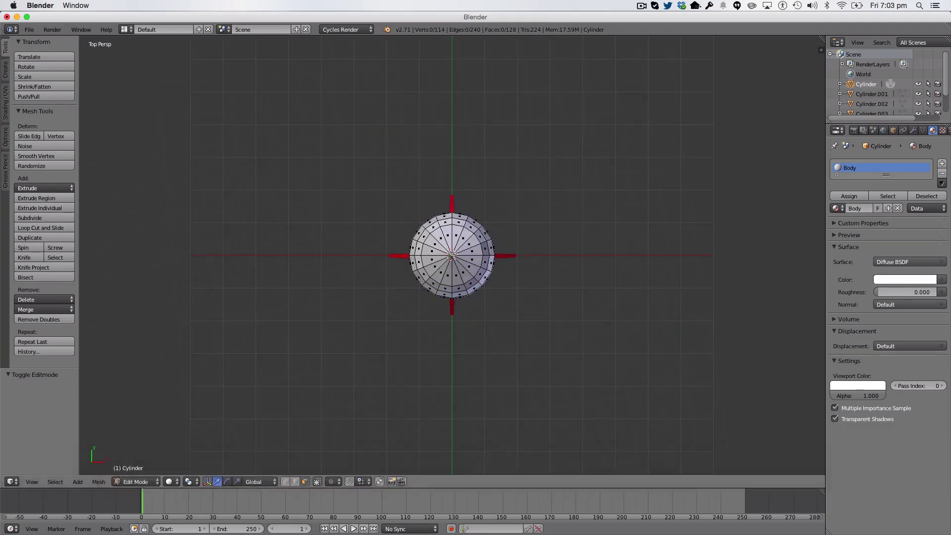
{"action": "key", "text": "c"}
{"action": "left_click", "coordinate": [451, 256]}
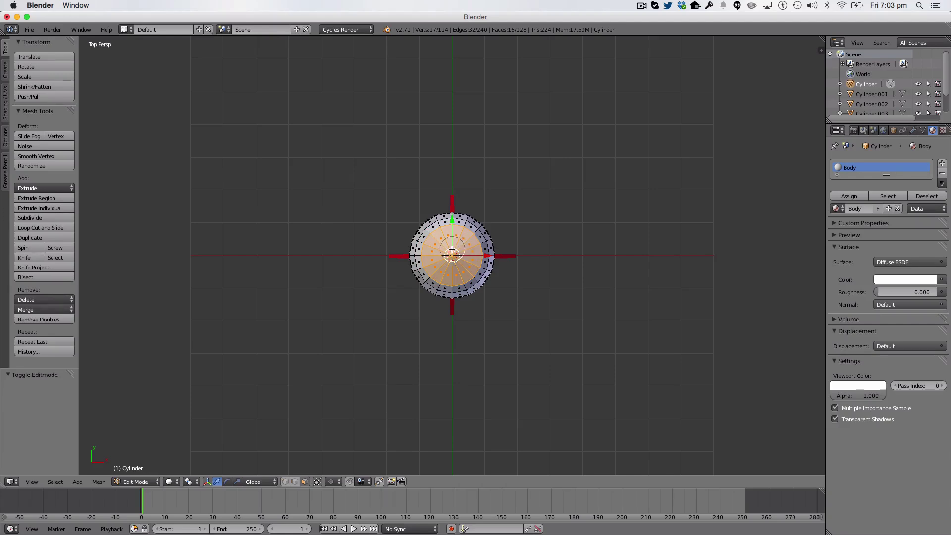
{"action": "key", "text": "Escape"}
Add a second material slot set to Red and assign it to the selected faces.
{"action": "middle_click_drag", "start_coordinate": [536, 275], "coordinate": [734, 187]}
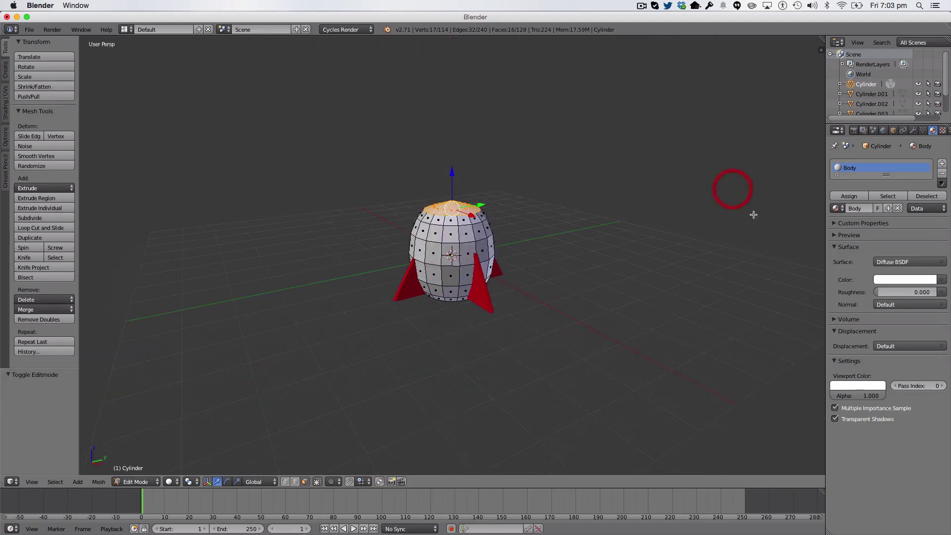
{"action": "left_click", "coordinate": [942, 164]}
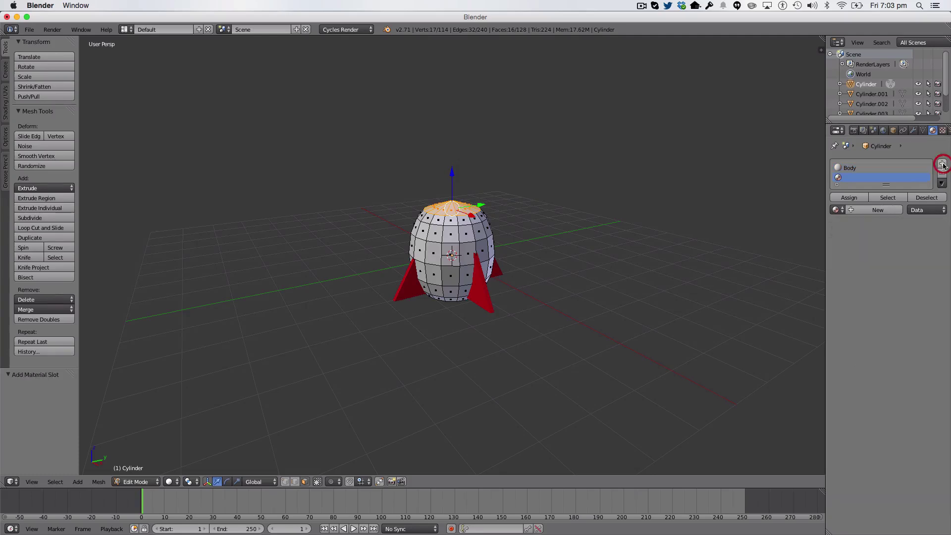
{"action": "left_click", "coordinate": [842, 210]}
{"action": "left_click", "coordinate": [773, 253]}
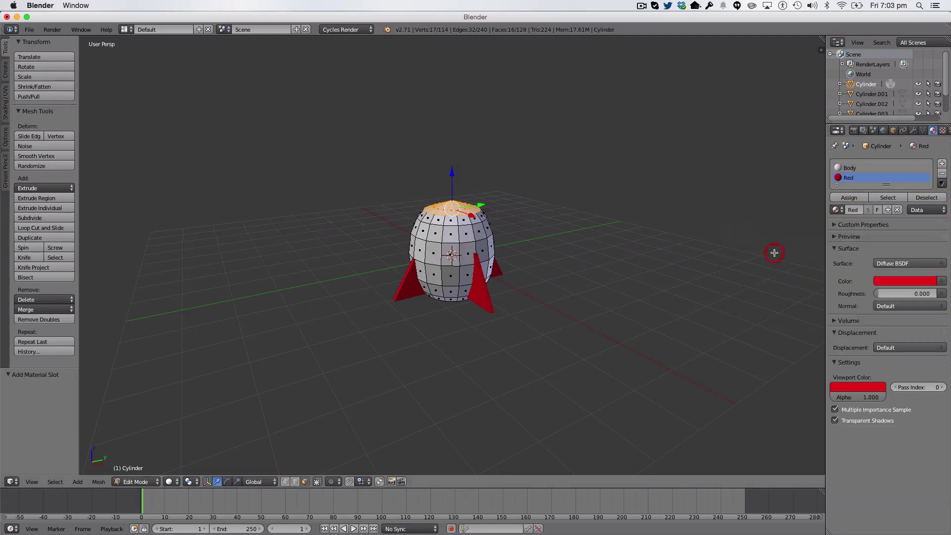
{"action": "left_click", "coordinate": [845, 197]}
Box-select all six rocket parts from the right side view and join them into one object.
{"action": "key", "text": "Tab"}
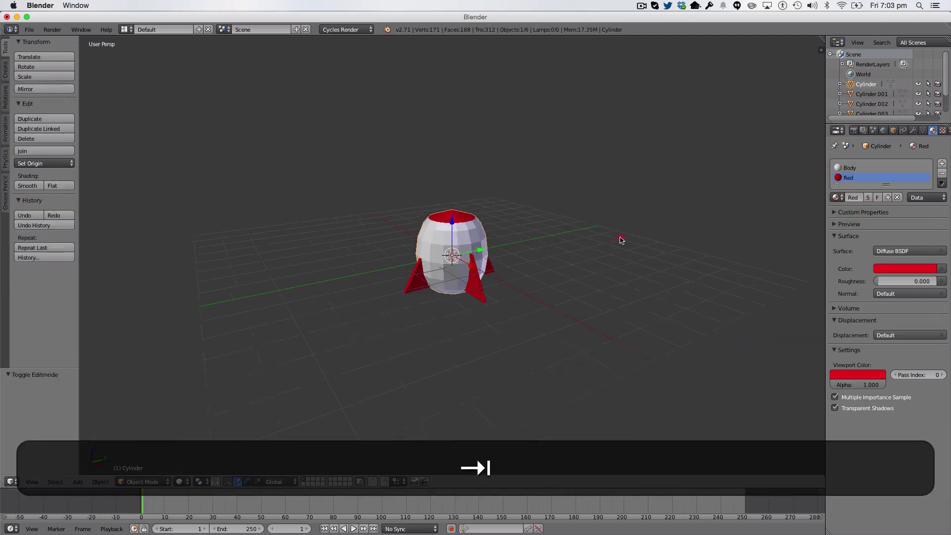
{"action": "middle_click_drag", "start_coordinate": [622, 240], "coordinate": [498, 270]}
{"action": "key", "text": "KP_3"}
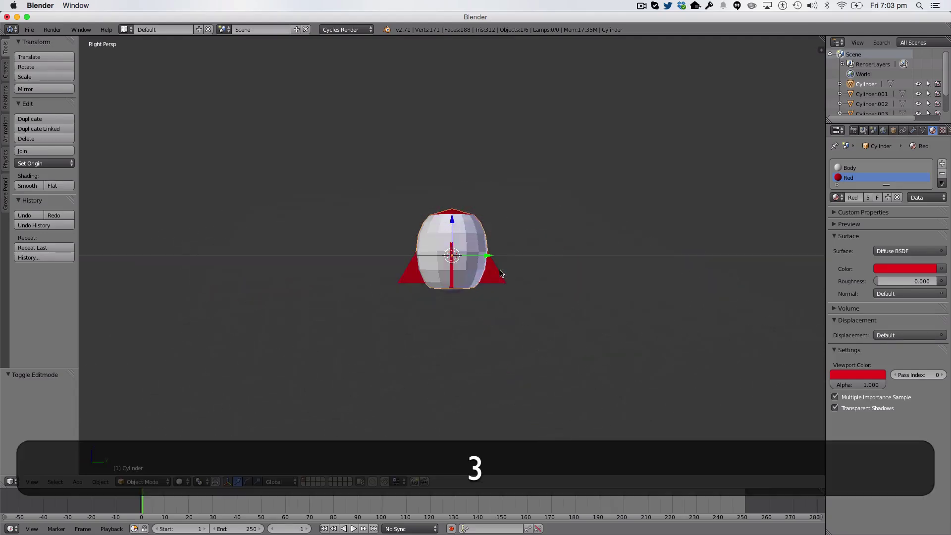
{"action": "key", "text": "b"}
{"action": "left_click_drag", "start_coordinate": [524, 314], "coordinate": [391, 99]}
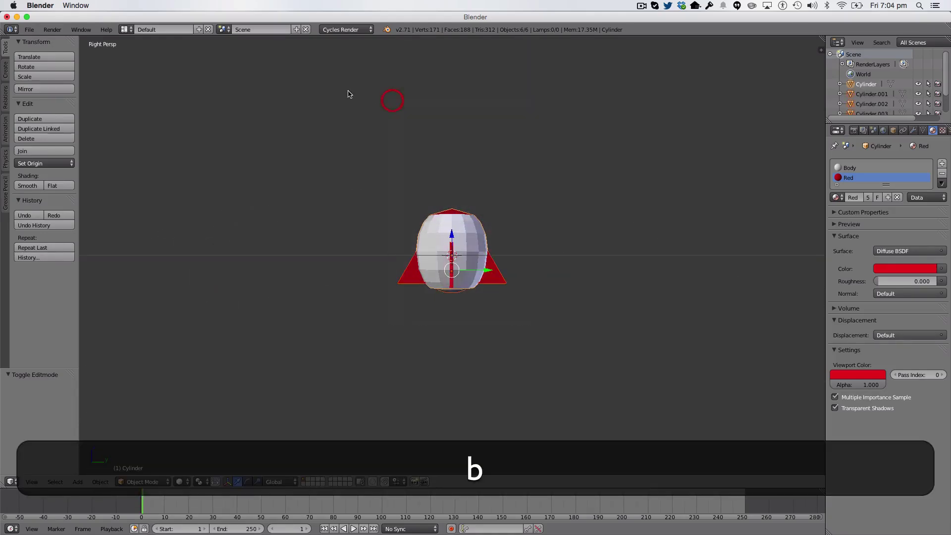
{"action": "left_click", "coordinate": [27, 151]}
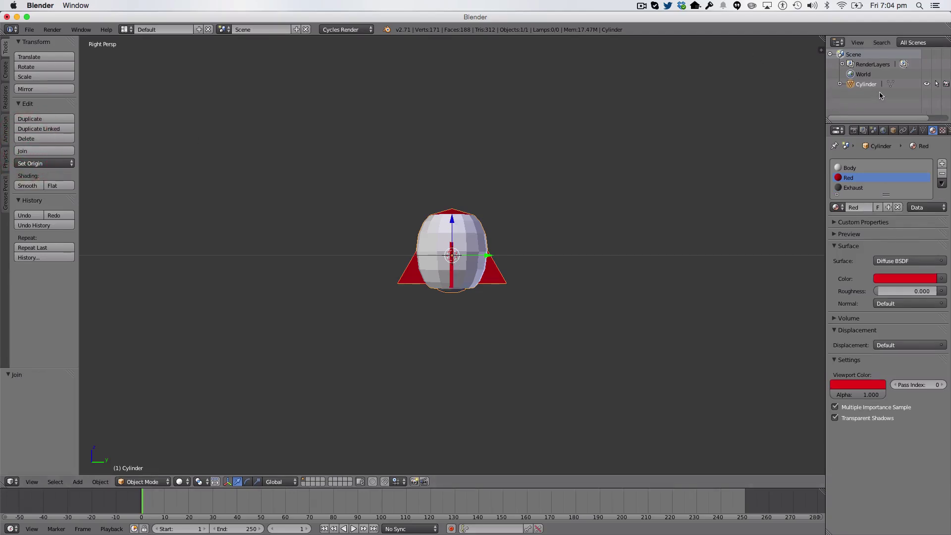
Rename the joined object to 'Rocket' in the Outliner.
{"action": "double_click", "coordinate": [856, 82]}
{"action": "type", "text": "Rocke"}
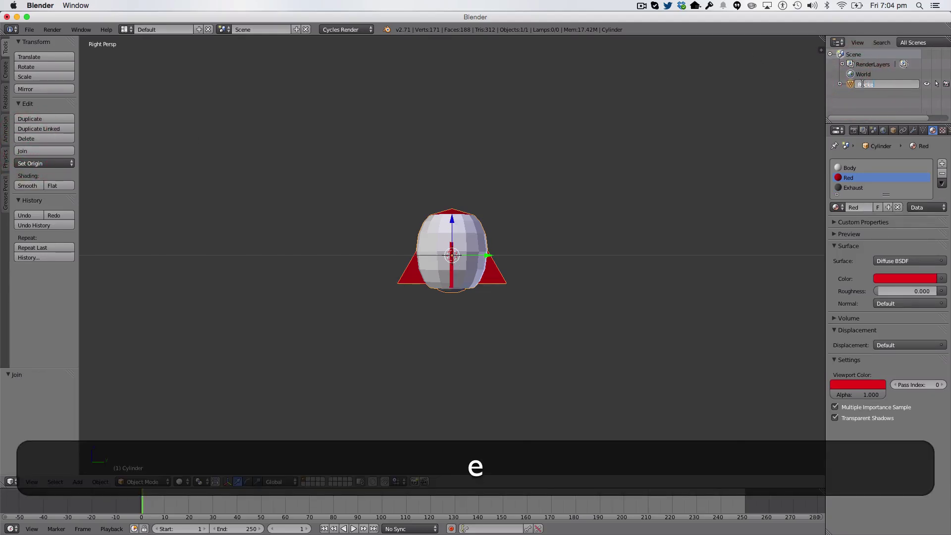
{"action": "type", "text": "t"}
{"action": "key", "text": "Return"}
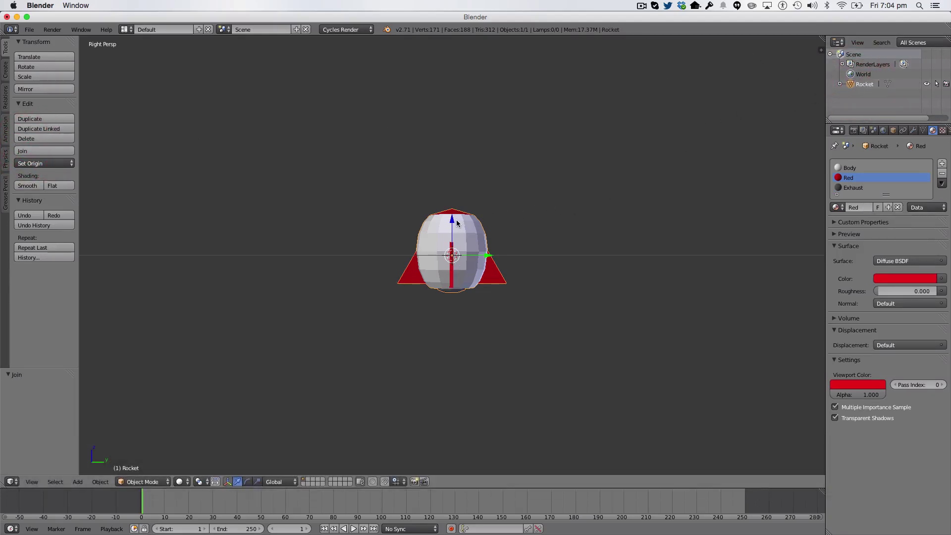
Lift the Rocket 1.528 units along Z, then check from a near-horizontal side view.
{"action": "left_click_drag", "start_coordinate": [457, 224], "coordinate": [447, 183]}
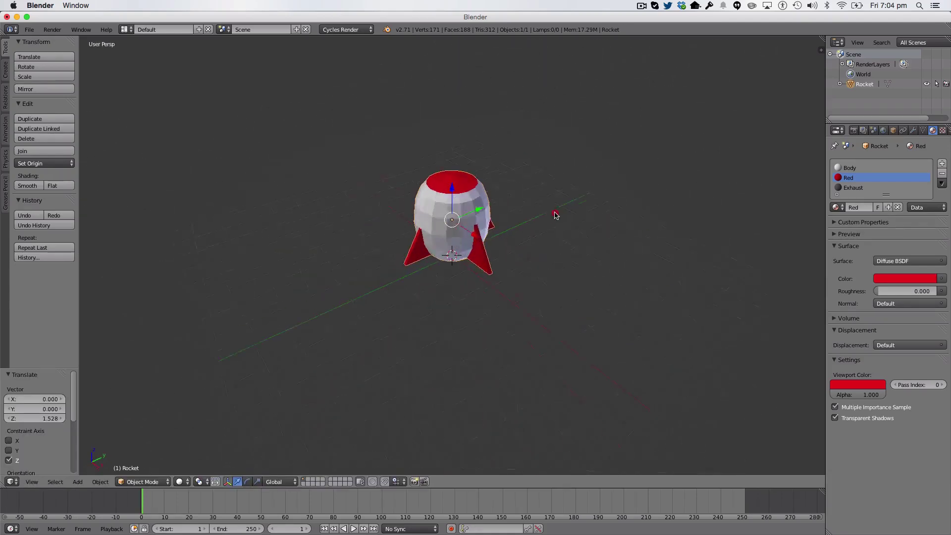
{"action": "middle_click_drag", "start_coordinate": [555, 214], "coordinate": [395, 228]}
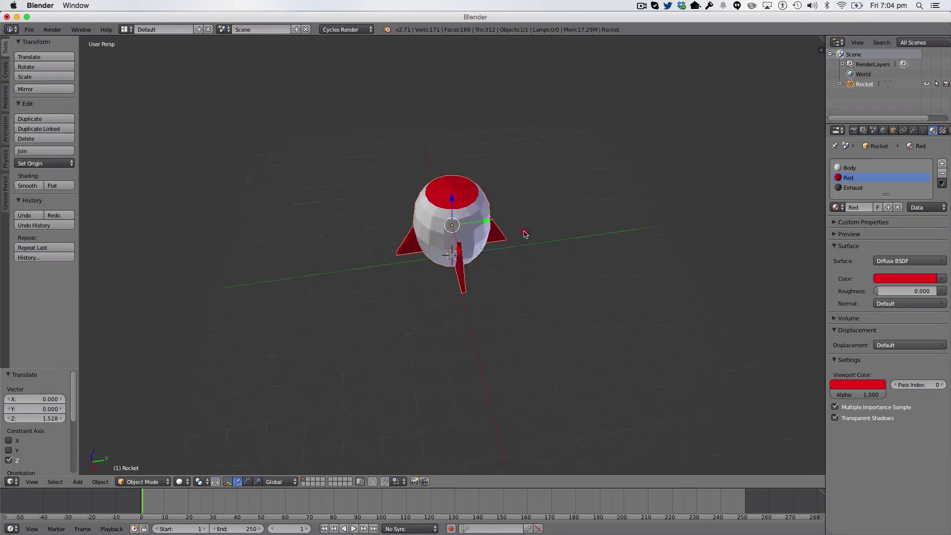
{"action": "middle_click_drag", "start_coordinate": [586, 190], "coordinate": [632, 173]}
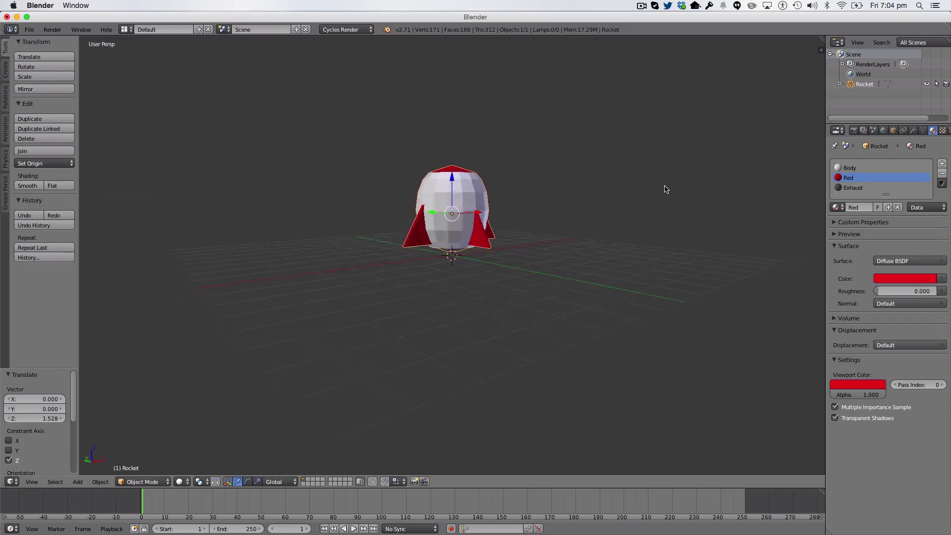